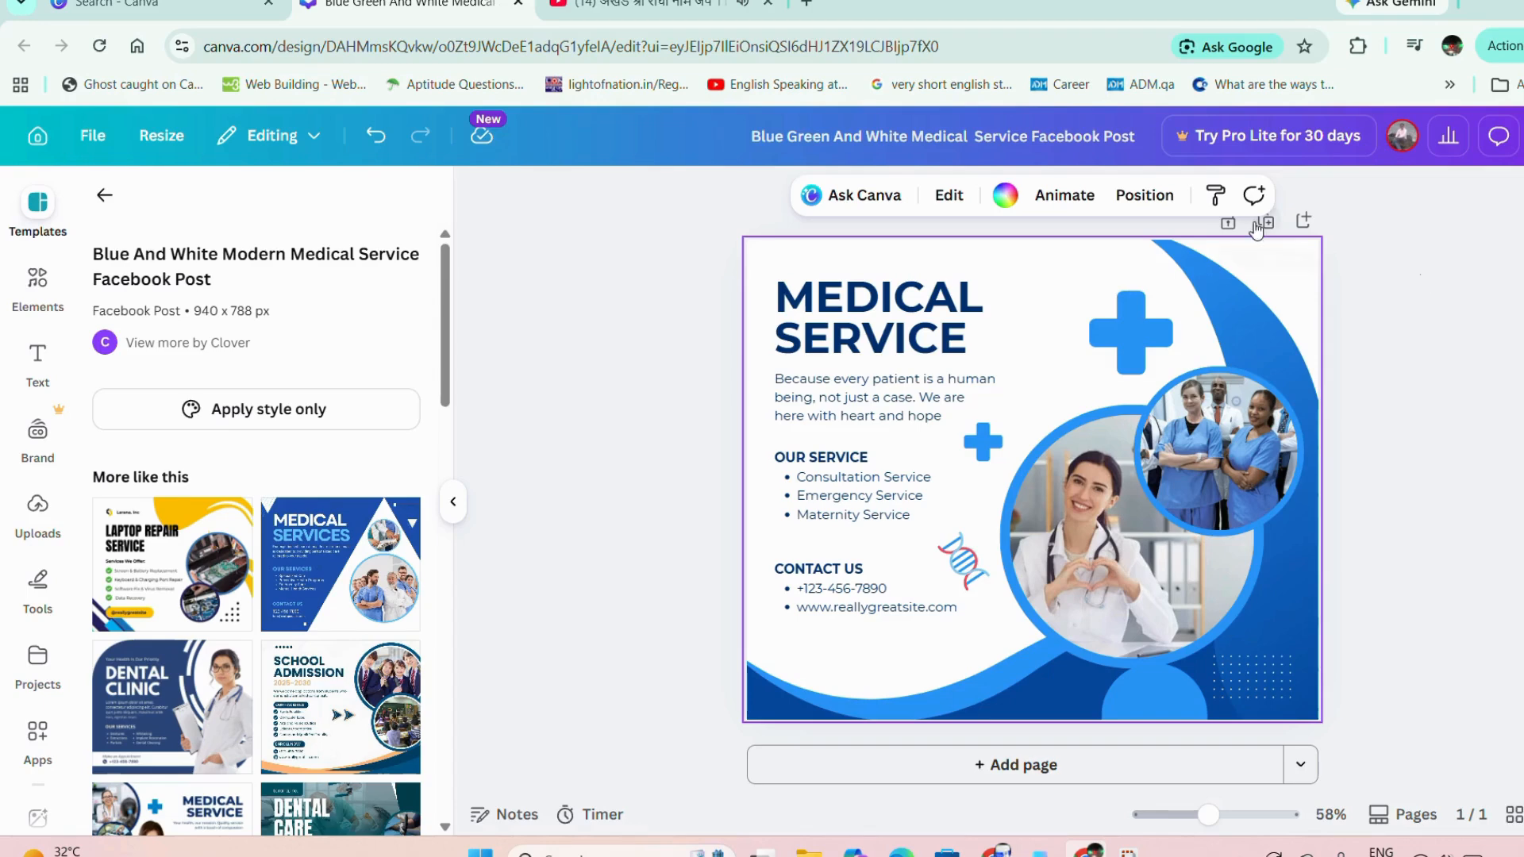
Add a blank second page after the medical service template page
click(1298, 230)
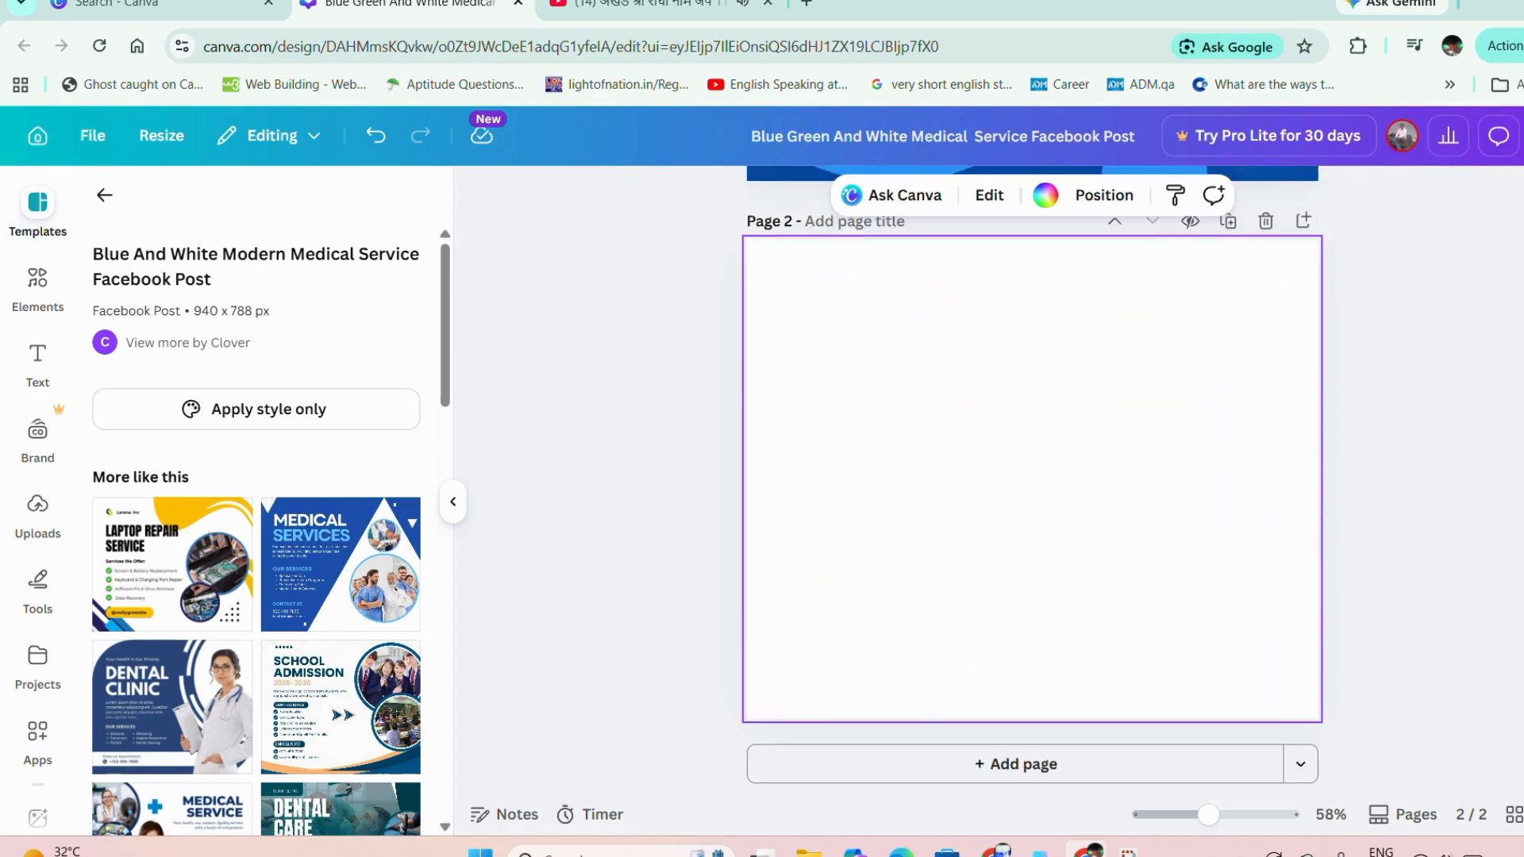
mouse_move(1210, 813)
mouse_down()
mouse_move(1171, 815)
mouse_move(1186, 830)
mouse_up()
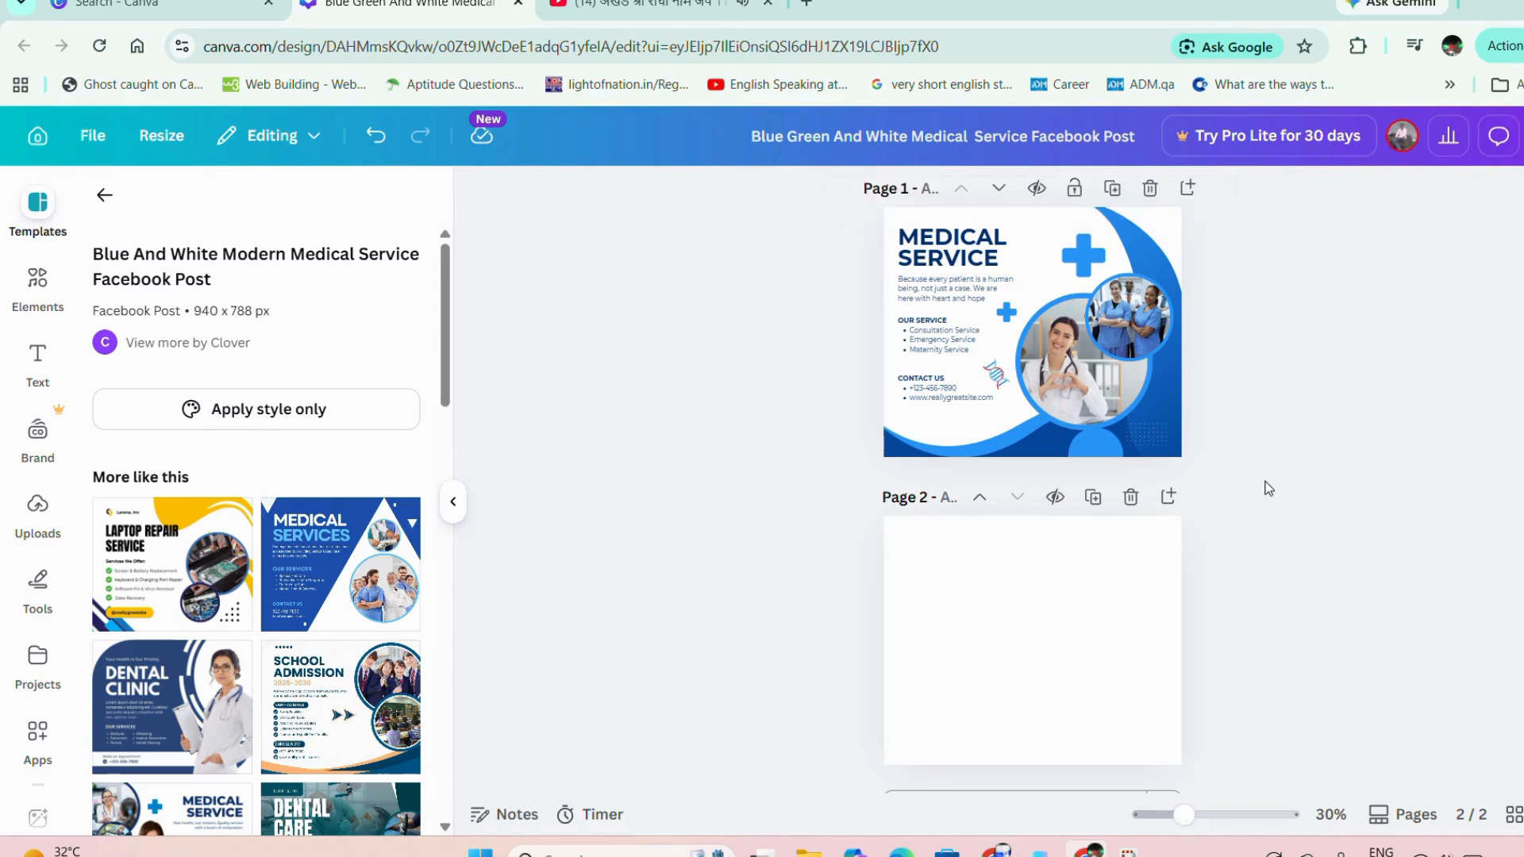
click(1043, 320)
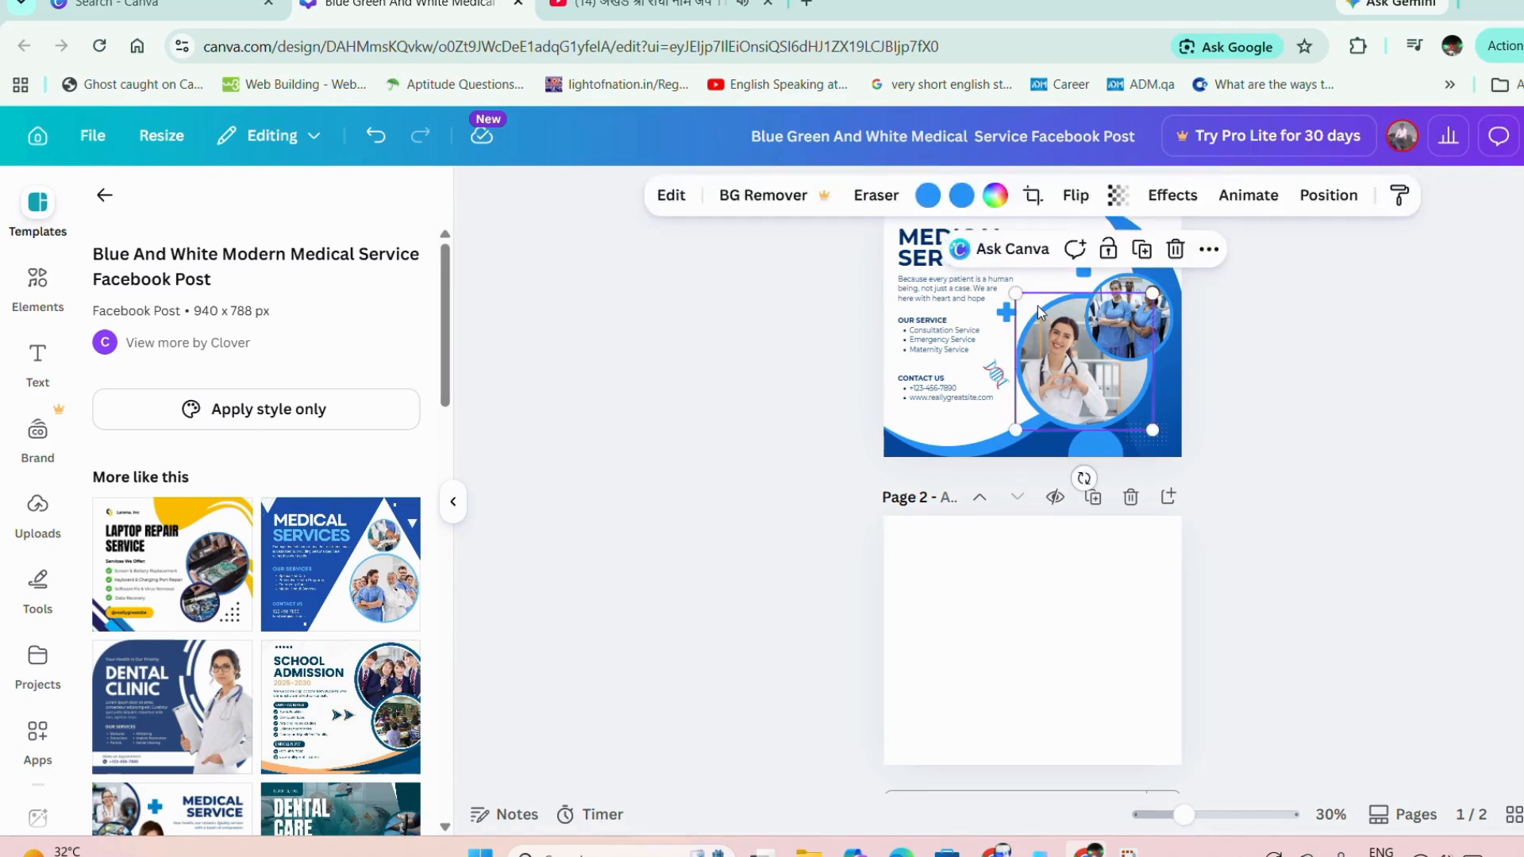
click(1036, 270)
click(948, 264)
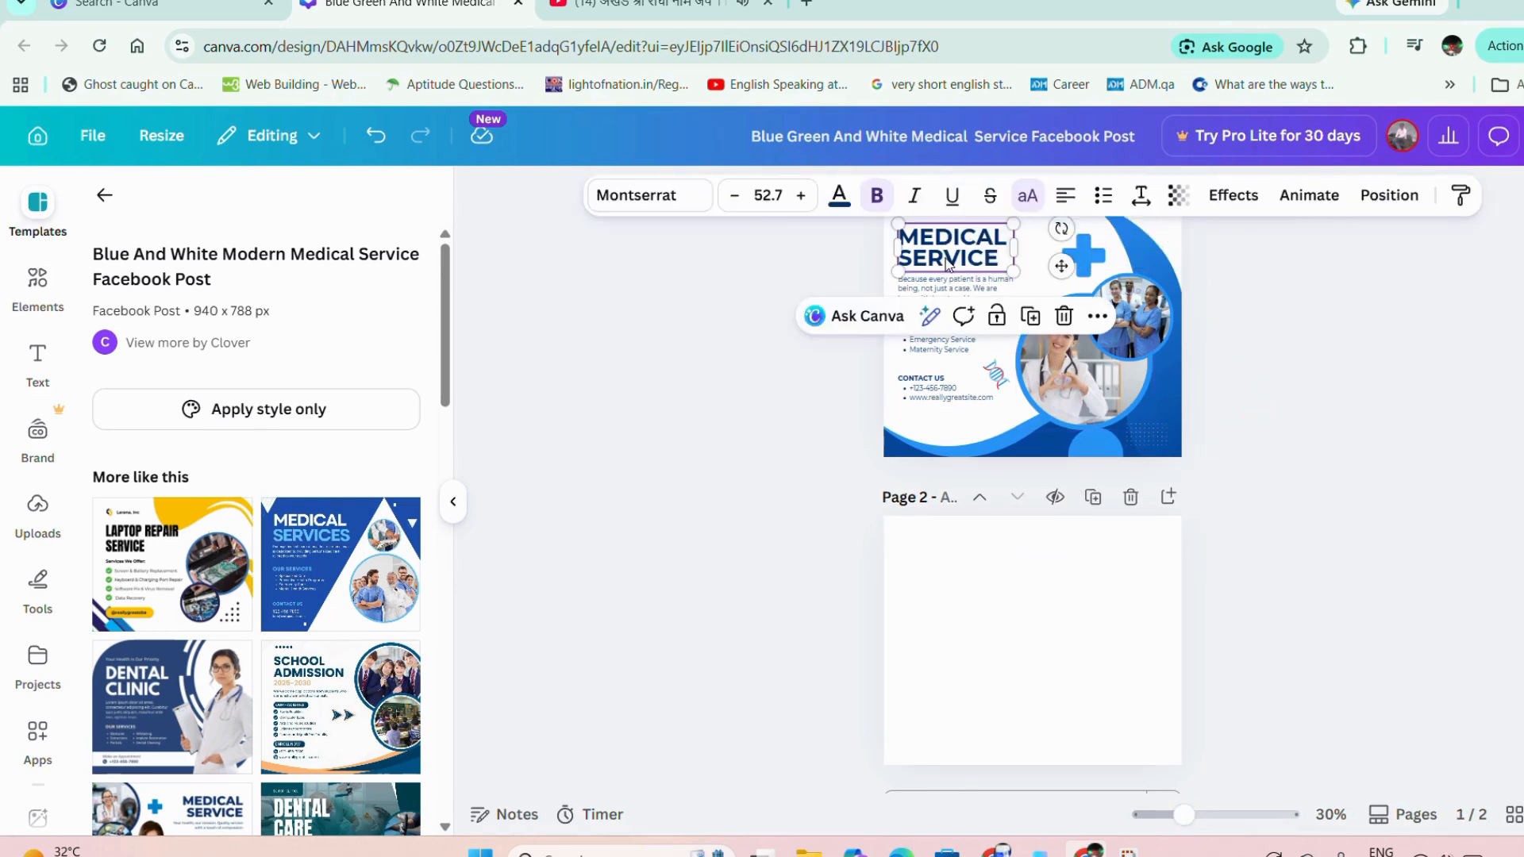
click(949, 388)
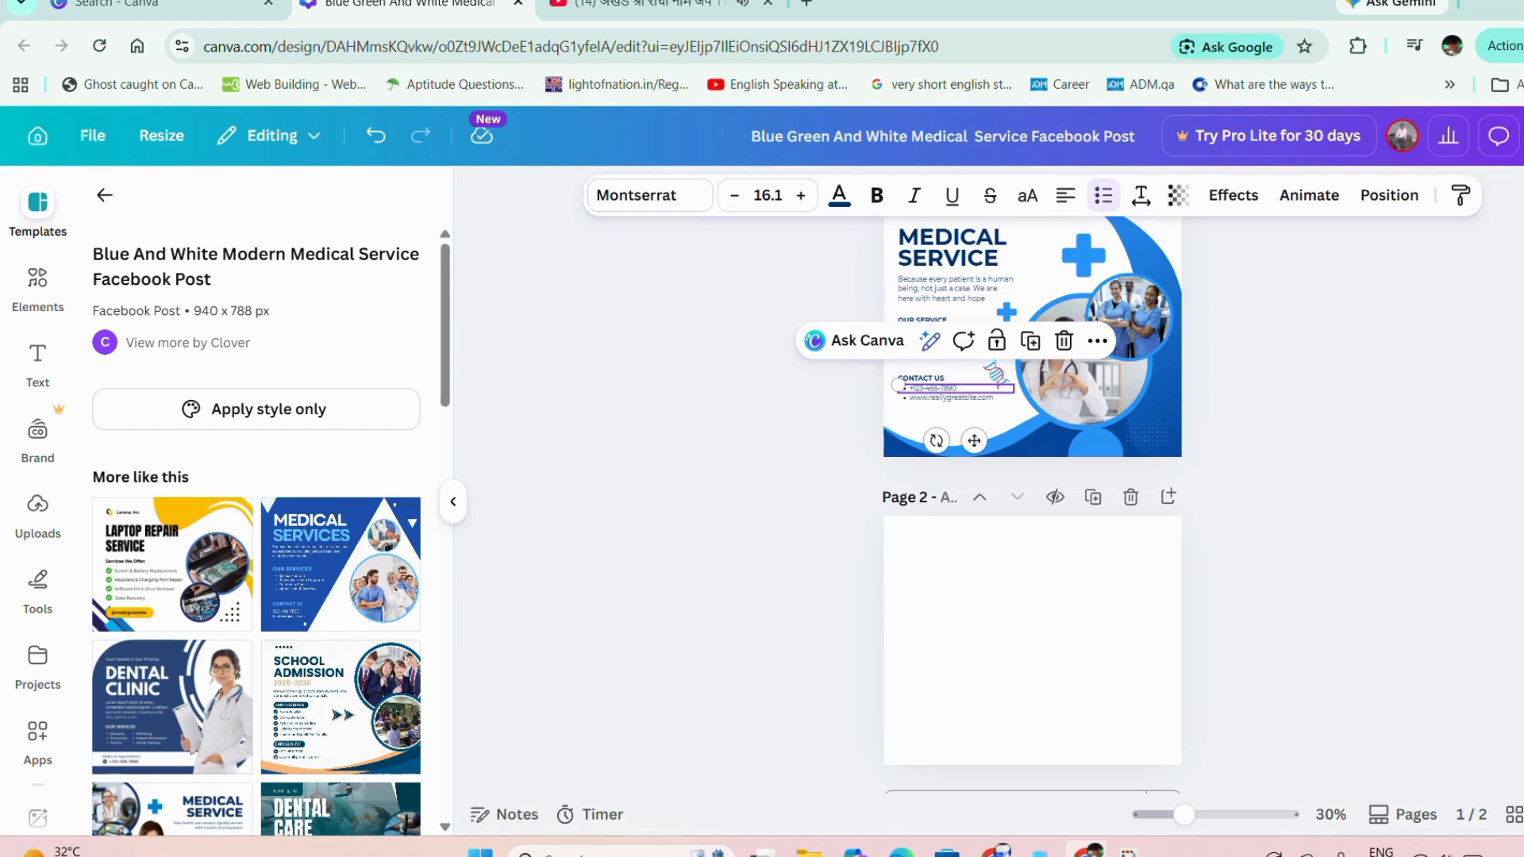
scroll(1032, 508, up, 1)
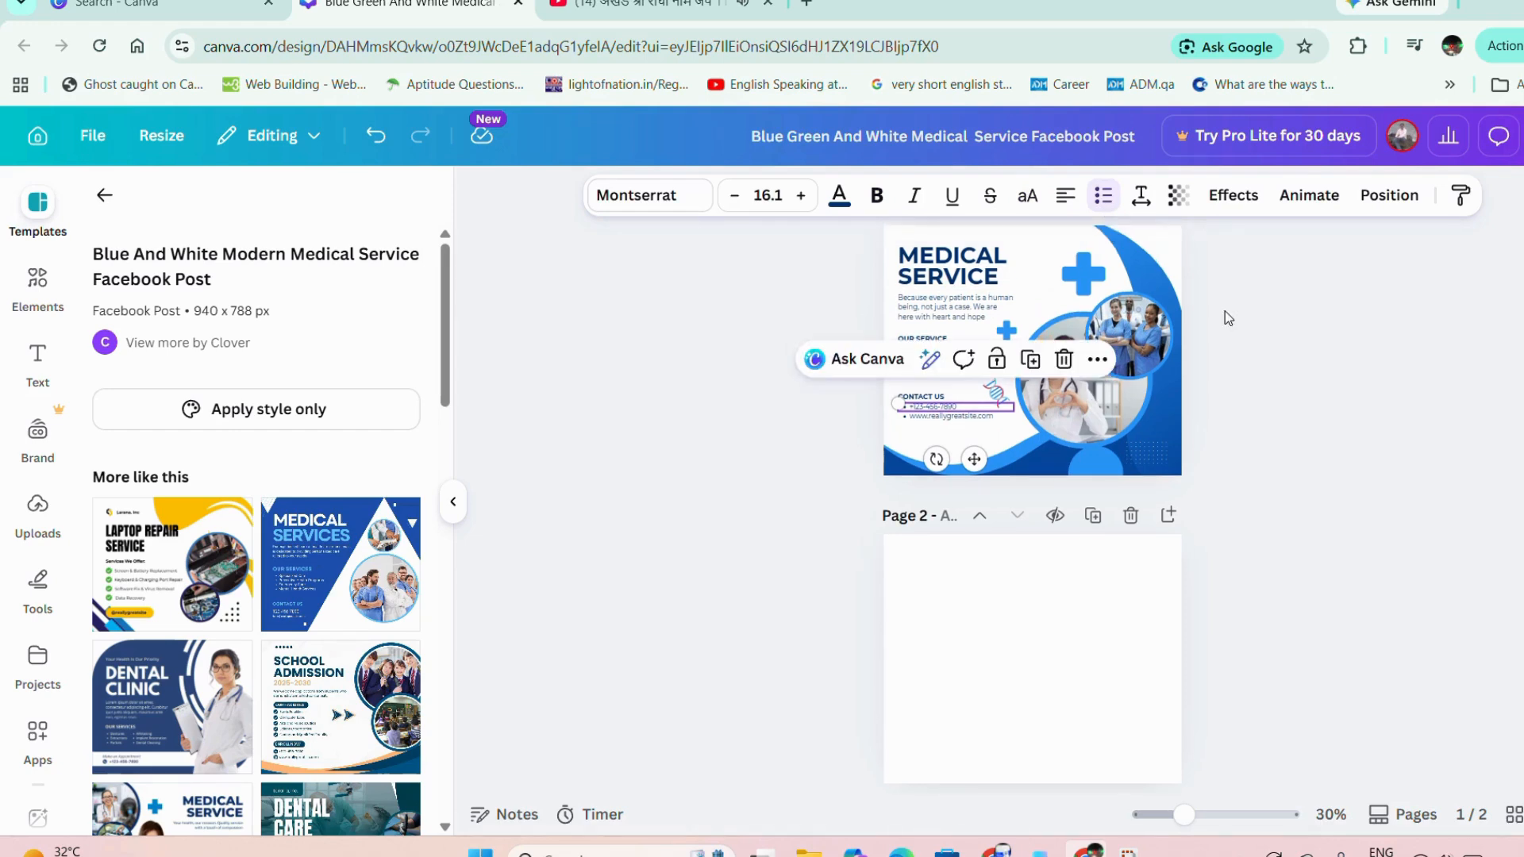
Add a heading to the blank second page reading "MEDICAL SERVICE", with each word on its own line
click(961, 743)
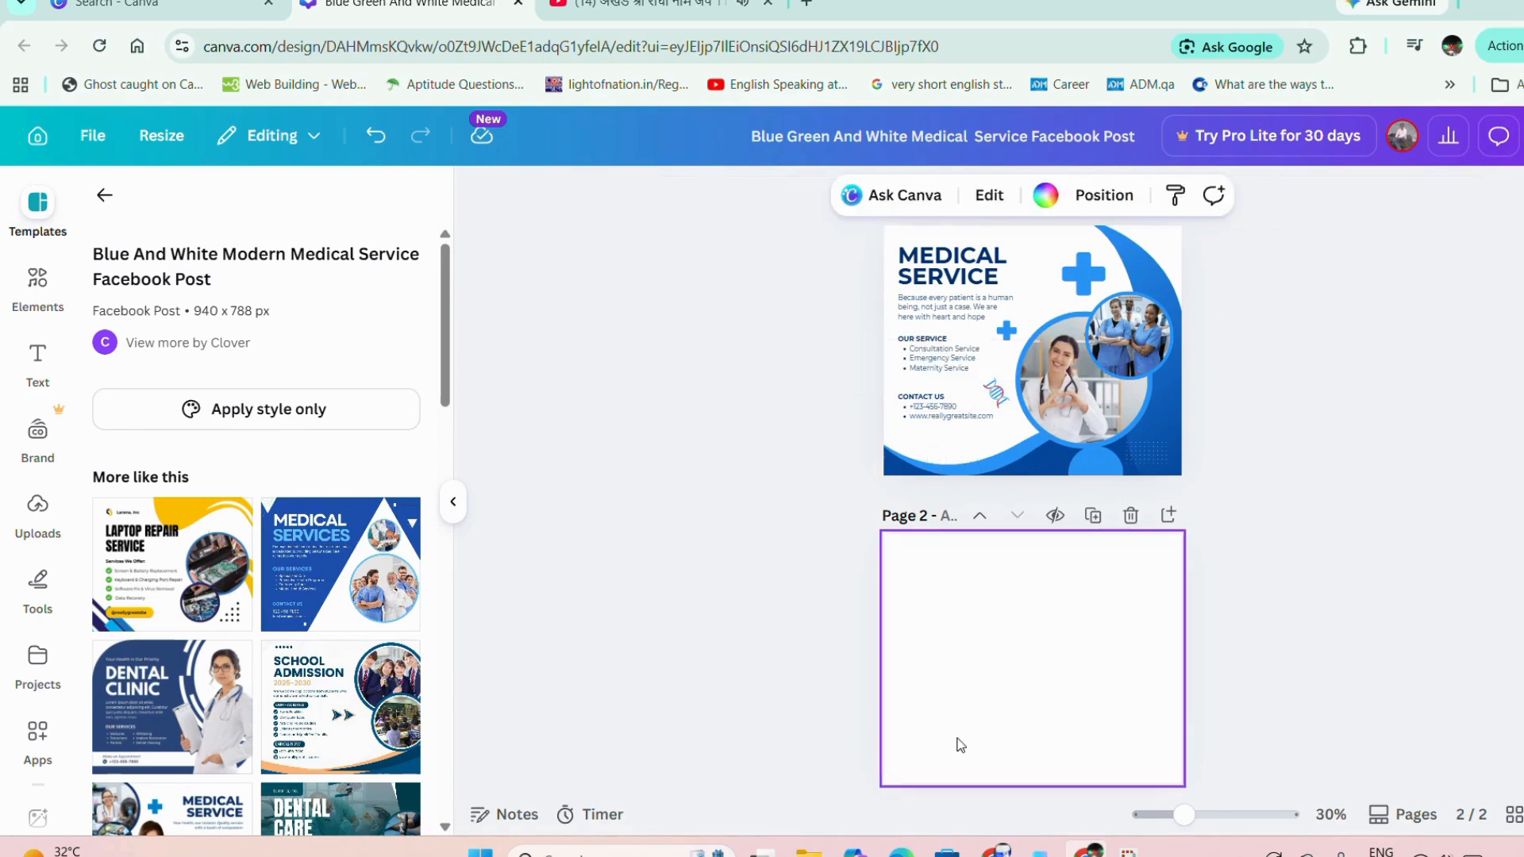
click(30, 361)
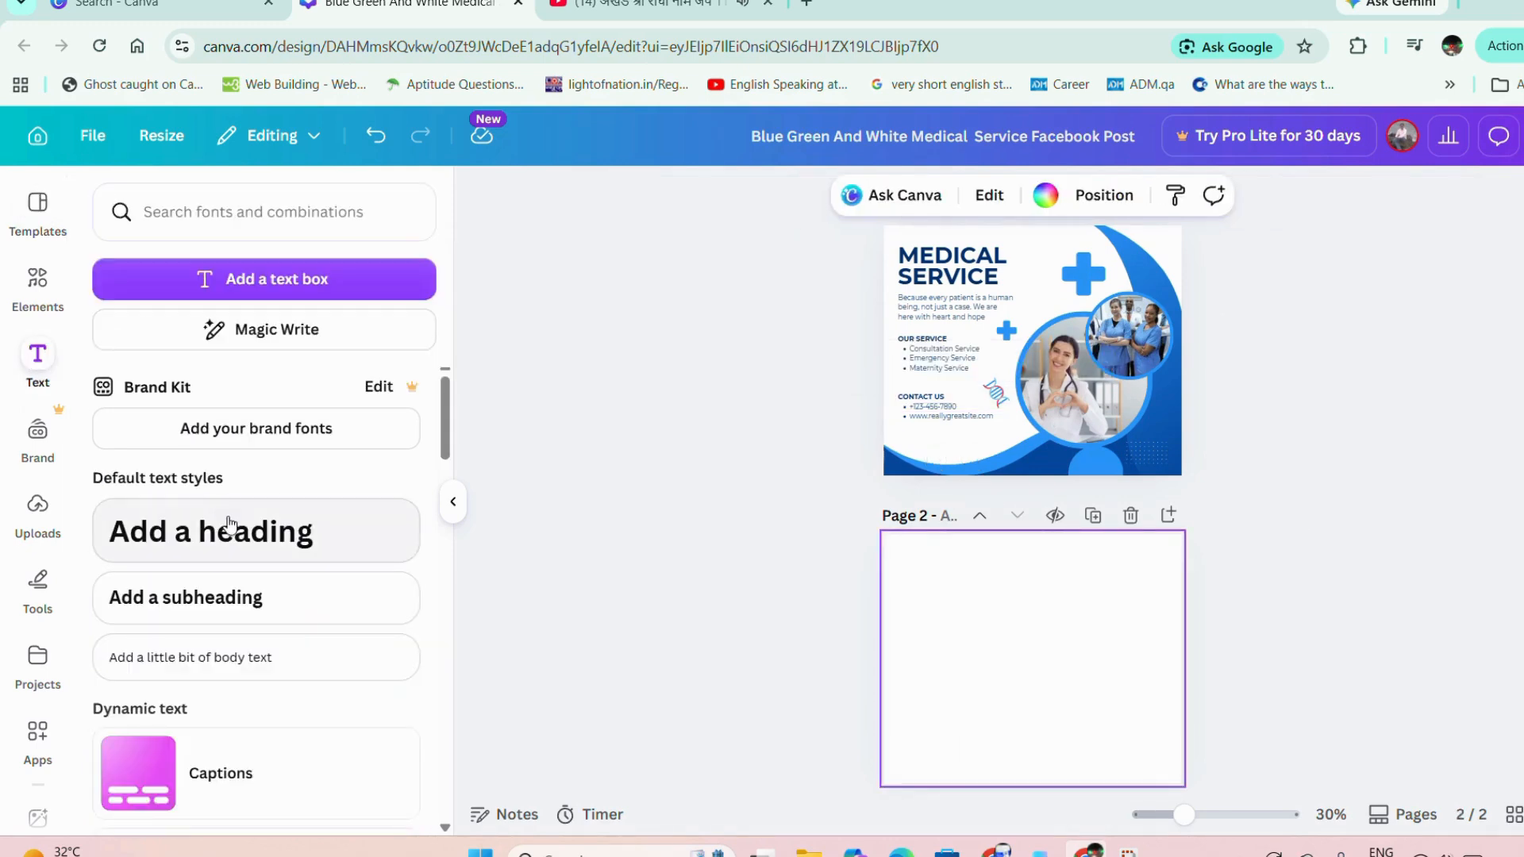
click(211, 530)
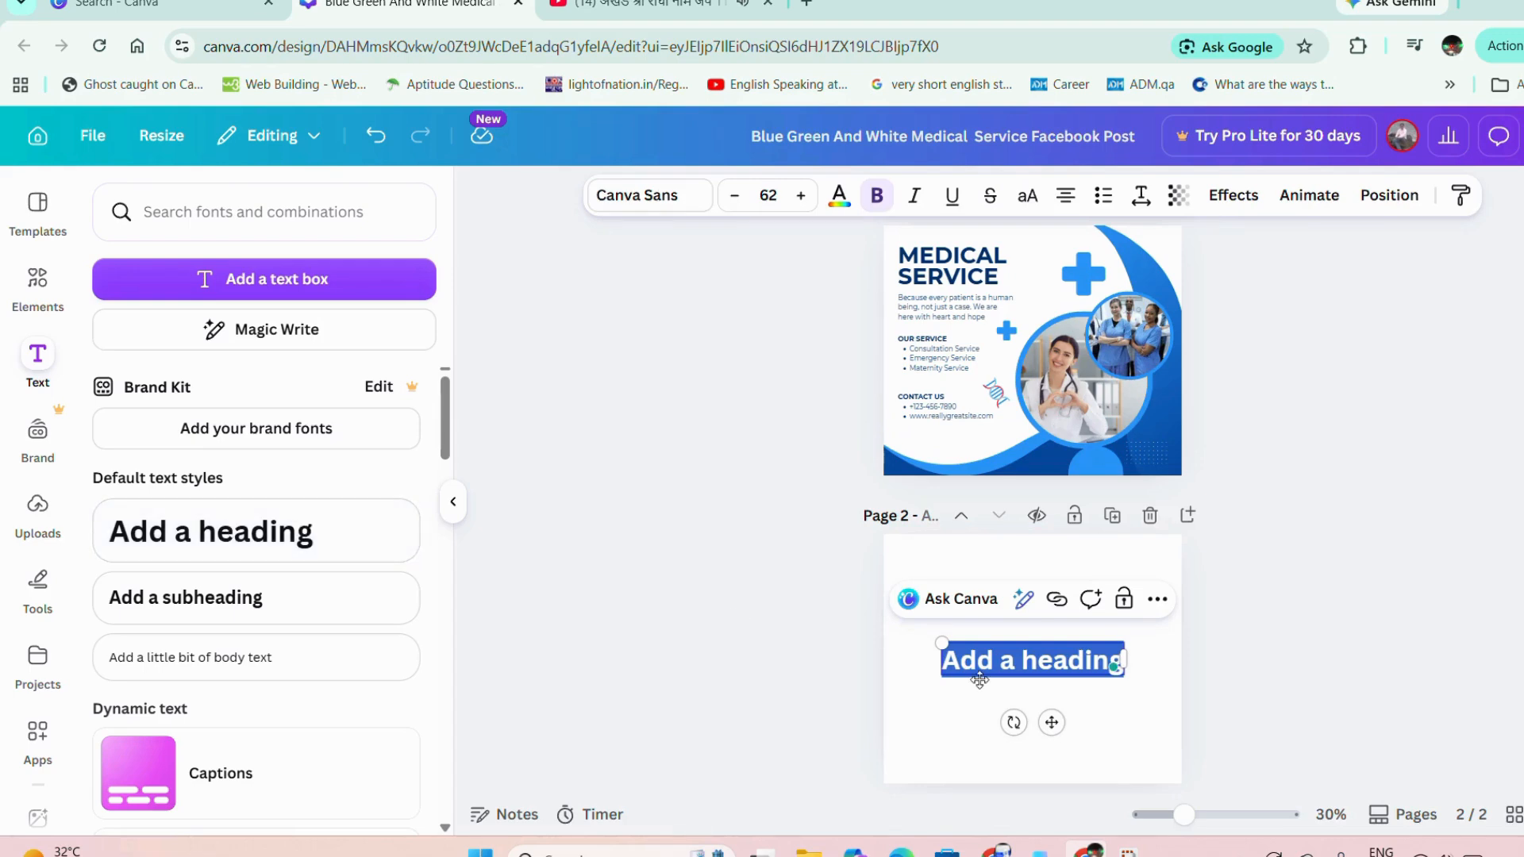
text(ME)
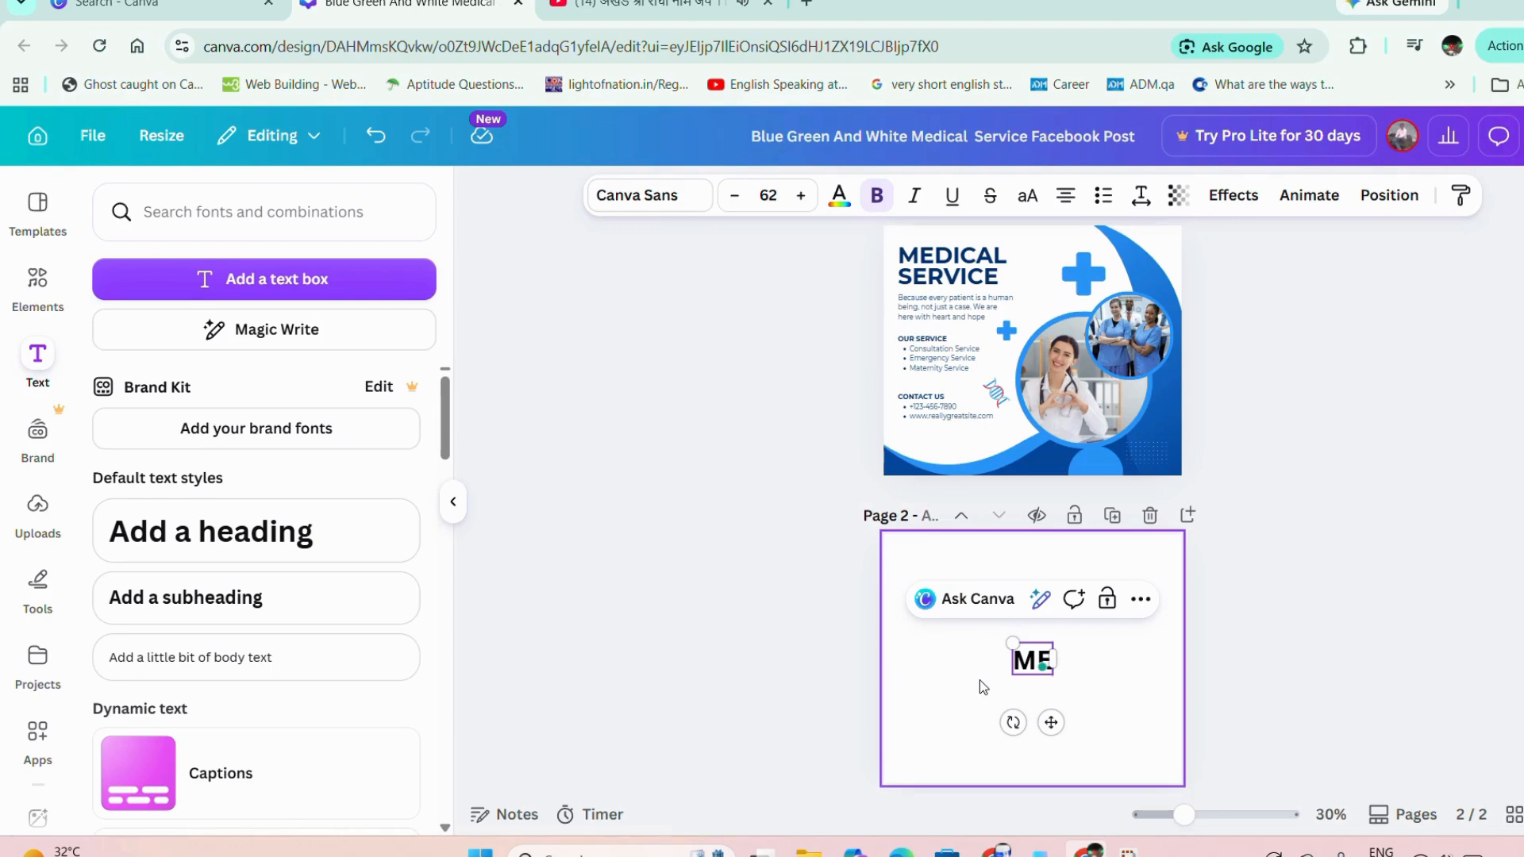
text(DICAL)
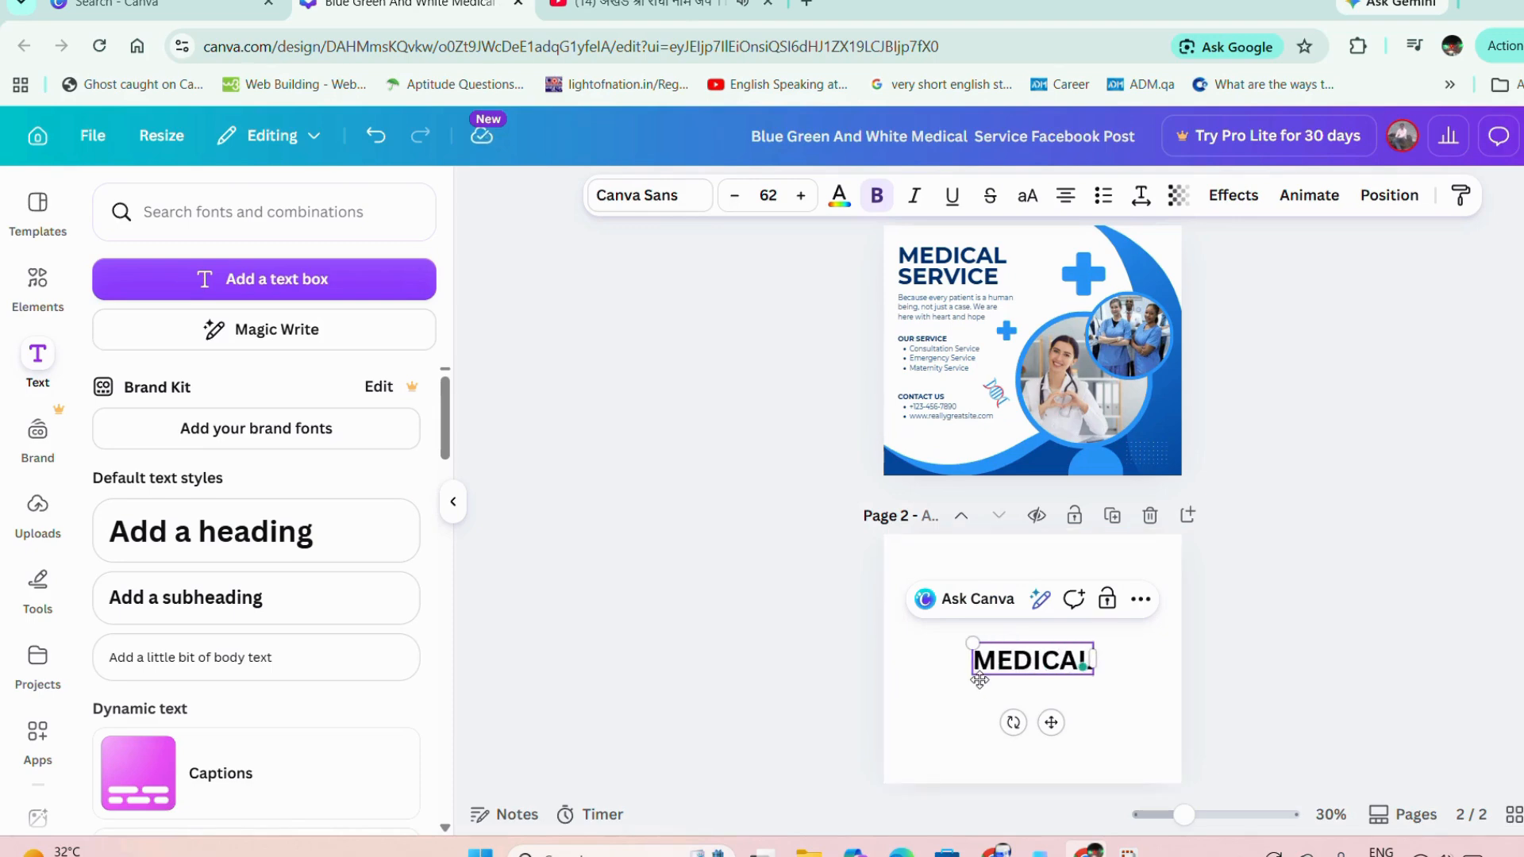
key(Return)
text(SEER)
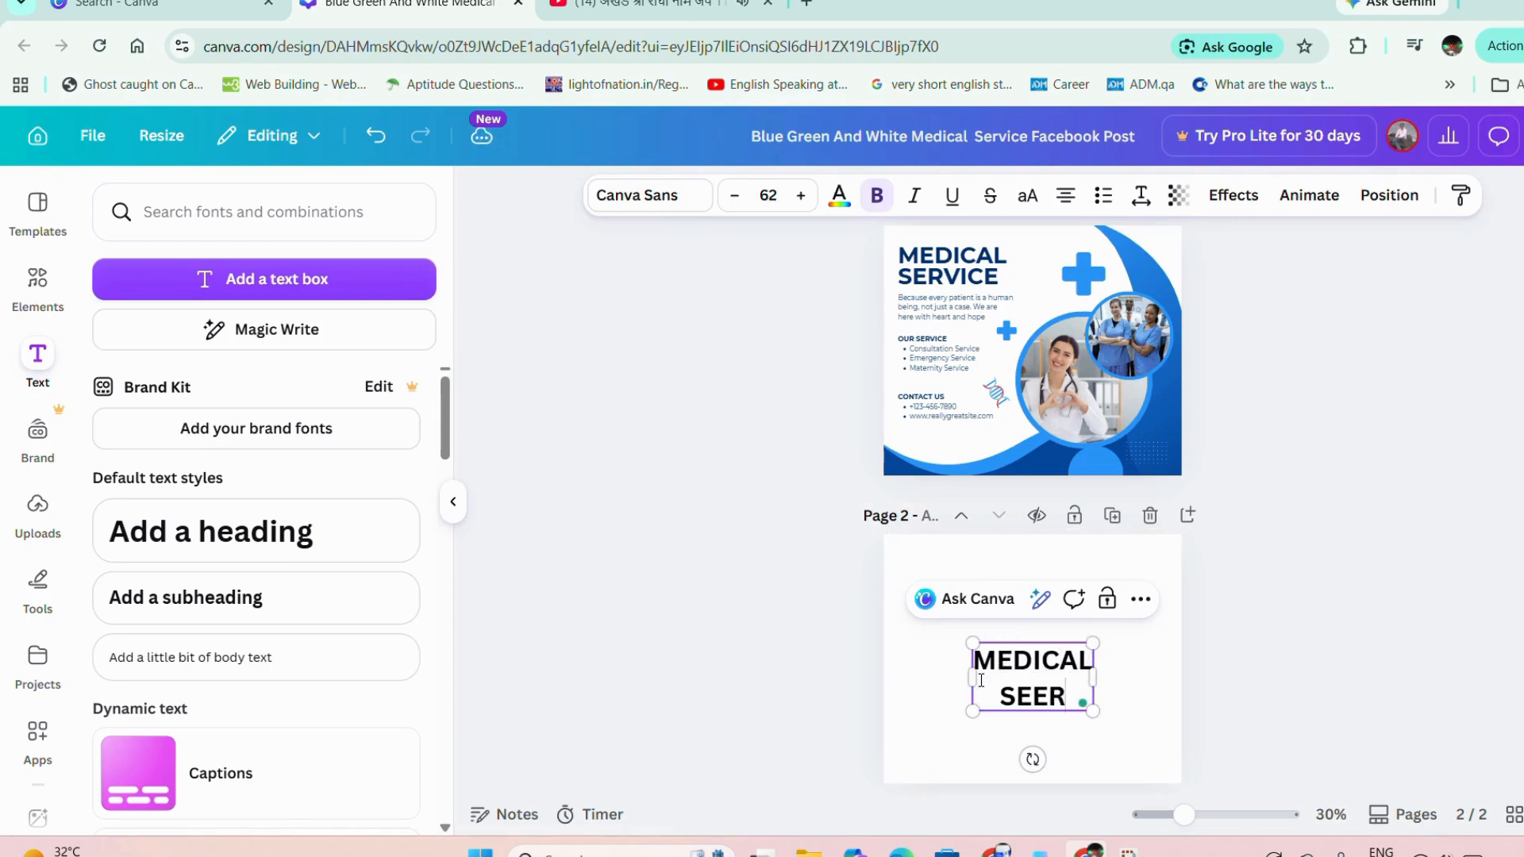
key(BackSpace)
key(BackSpace)
text(RVICE)
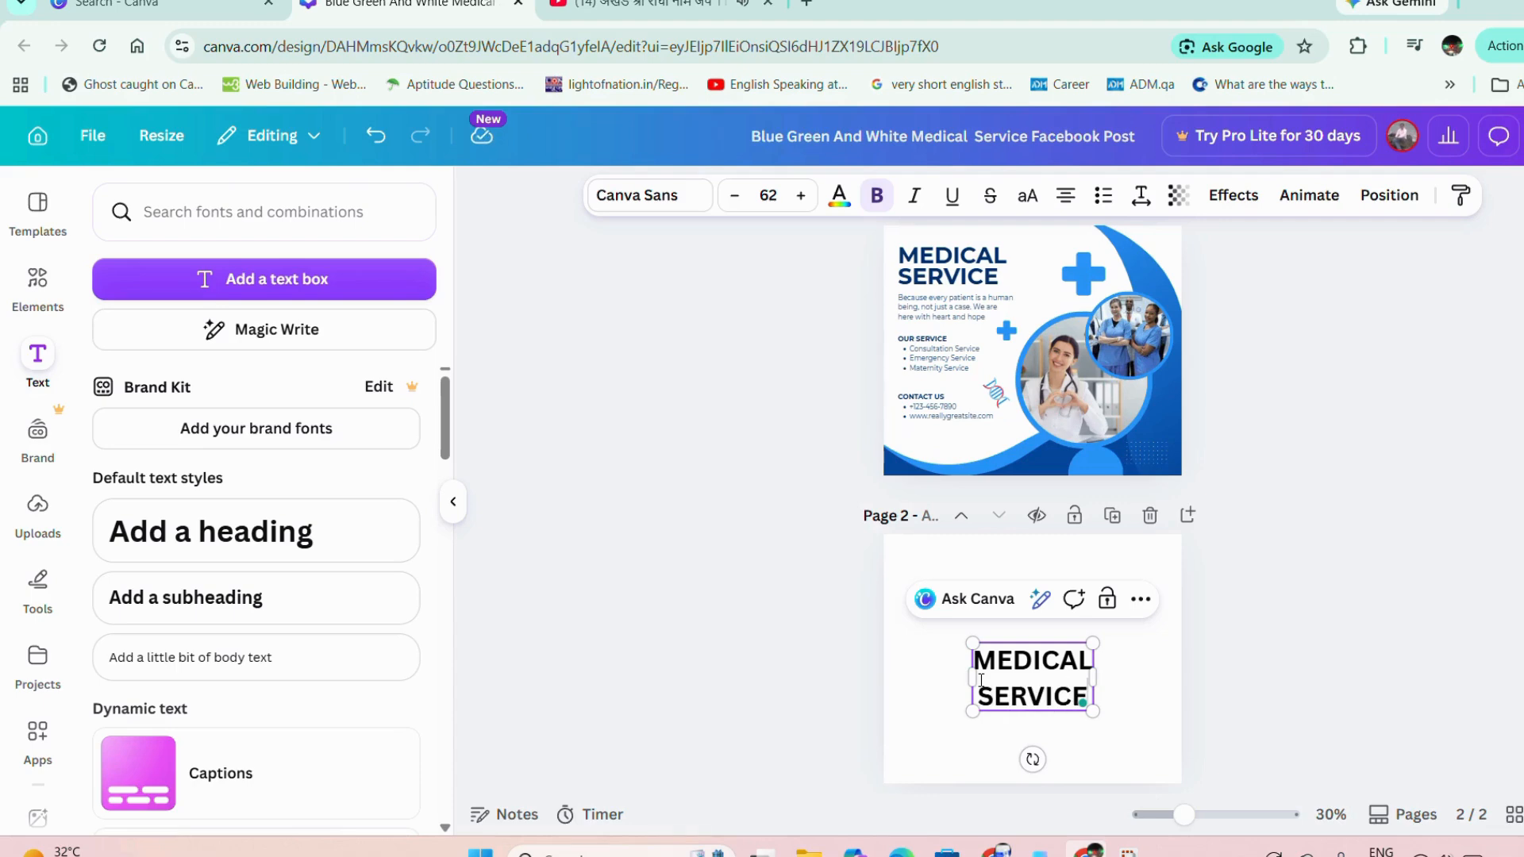
click(1287, 698)
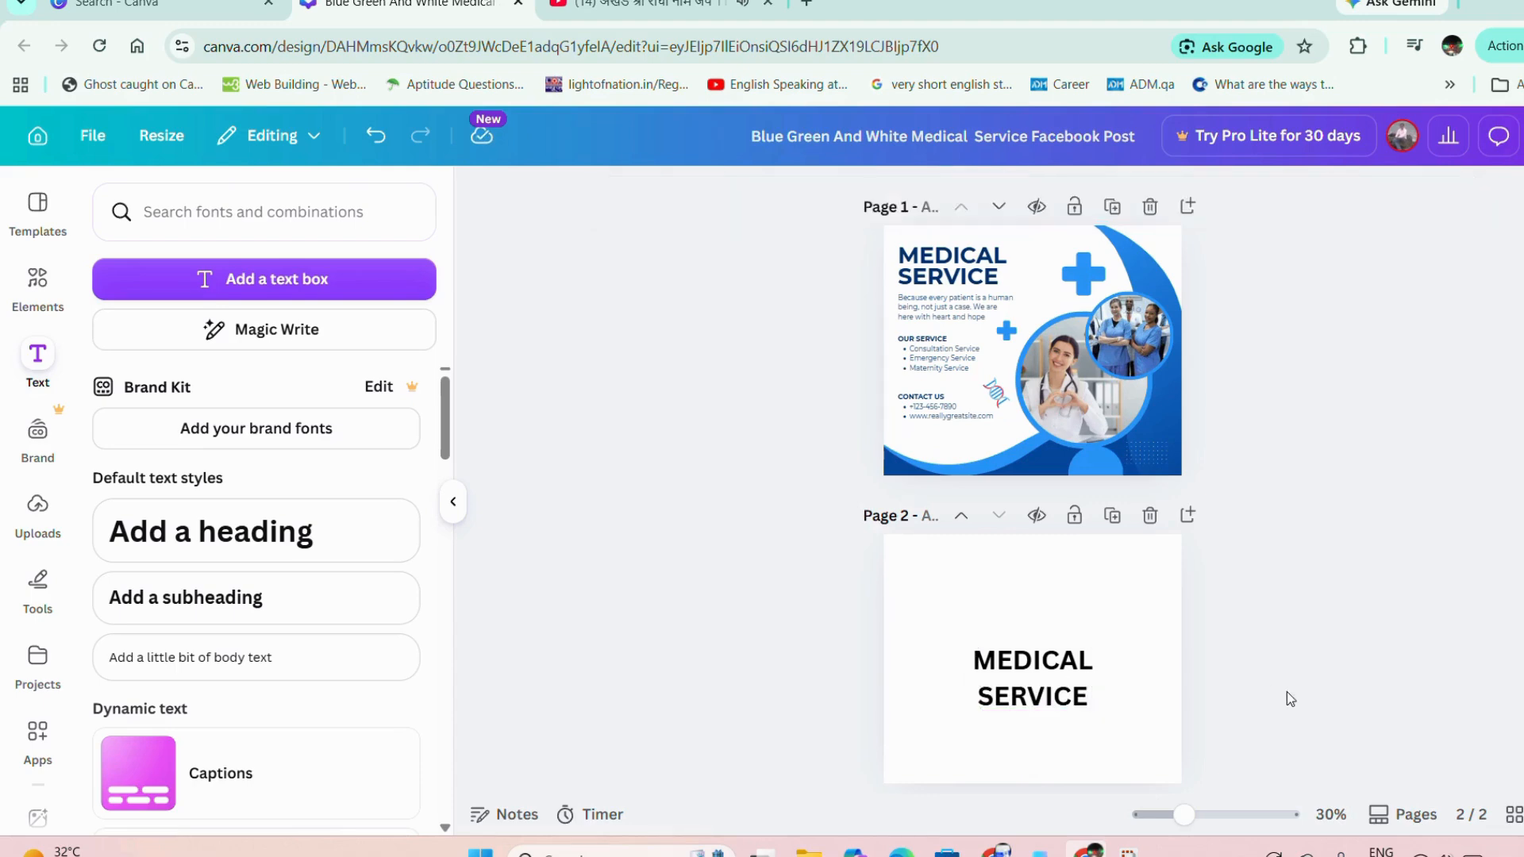
Move the heading to the upper-left area of page 2 and color its text dark navy blue like the template's heading
click(1066, 700)
drag(1067, 700, 994, 611)
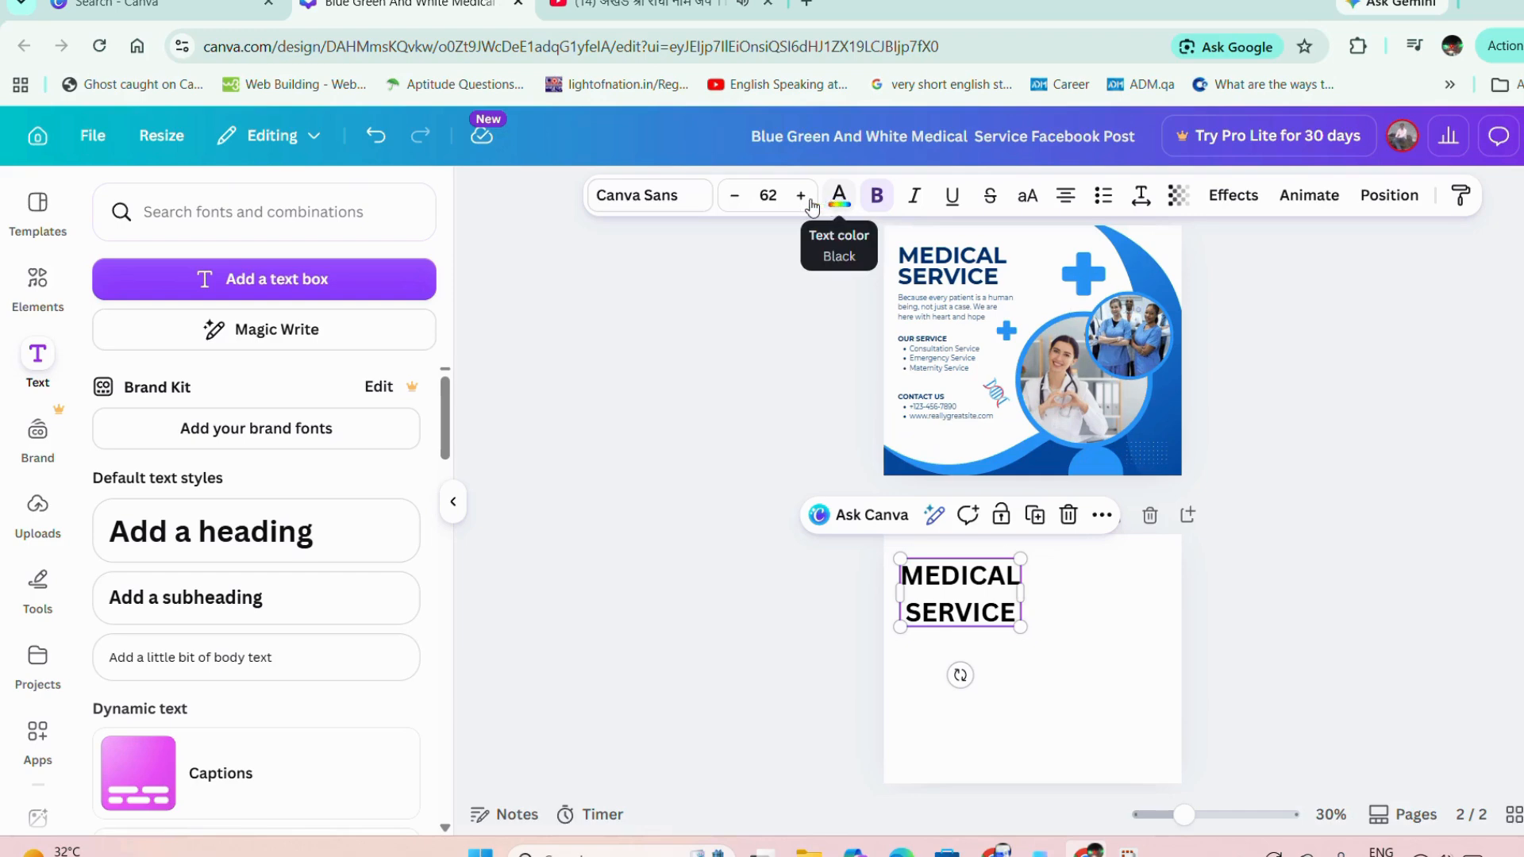
click(738, 199)
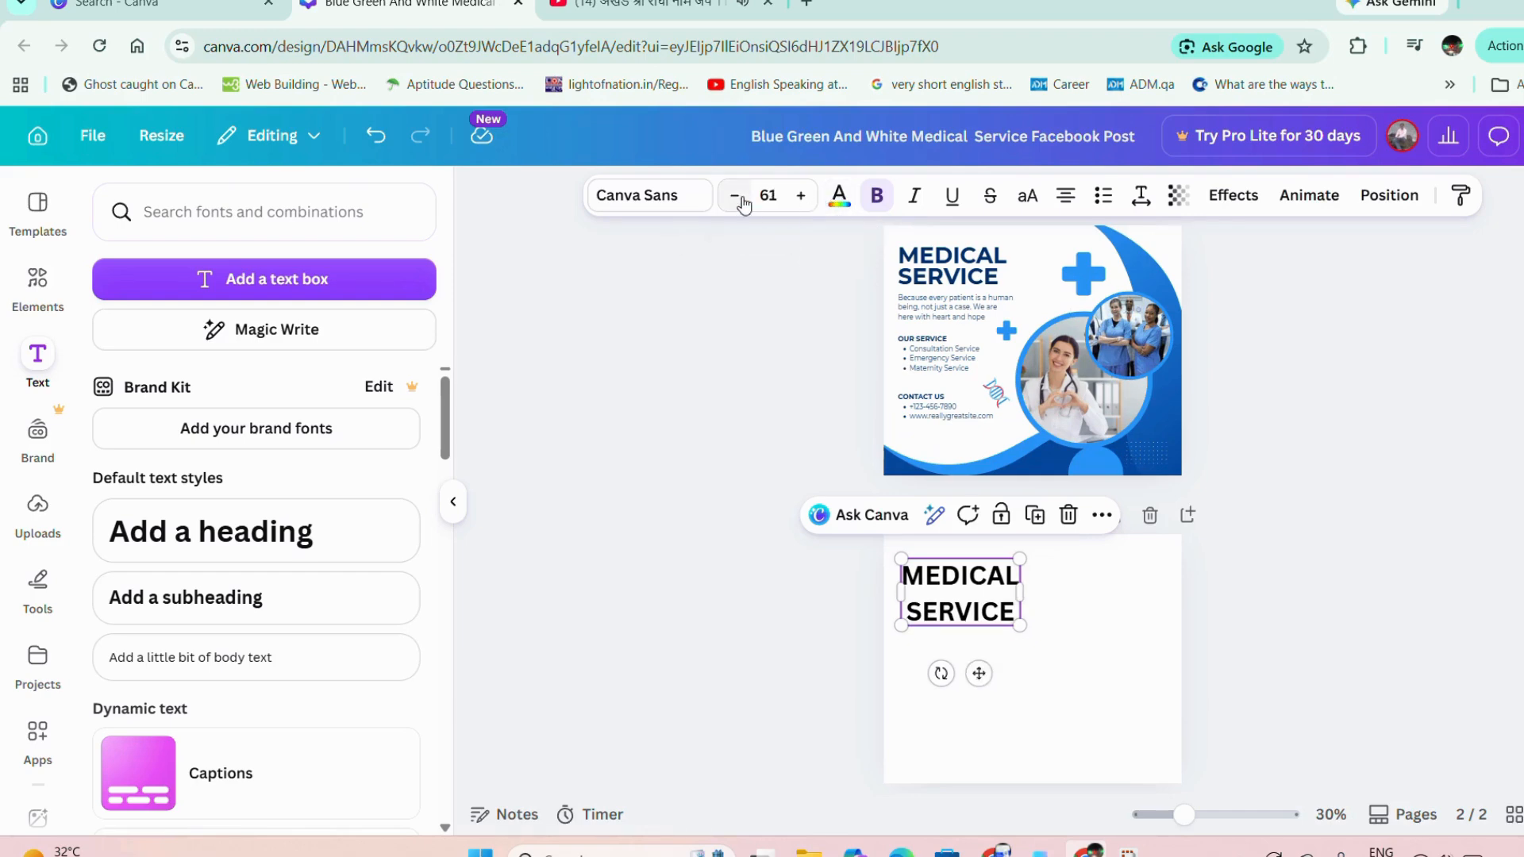
click(839, 195)
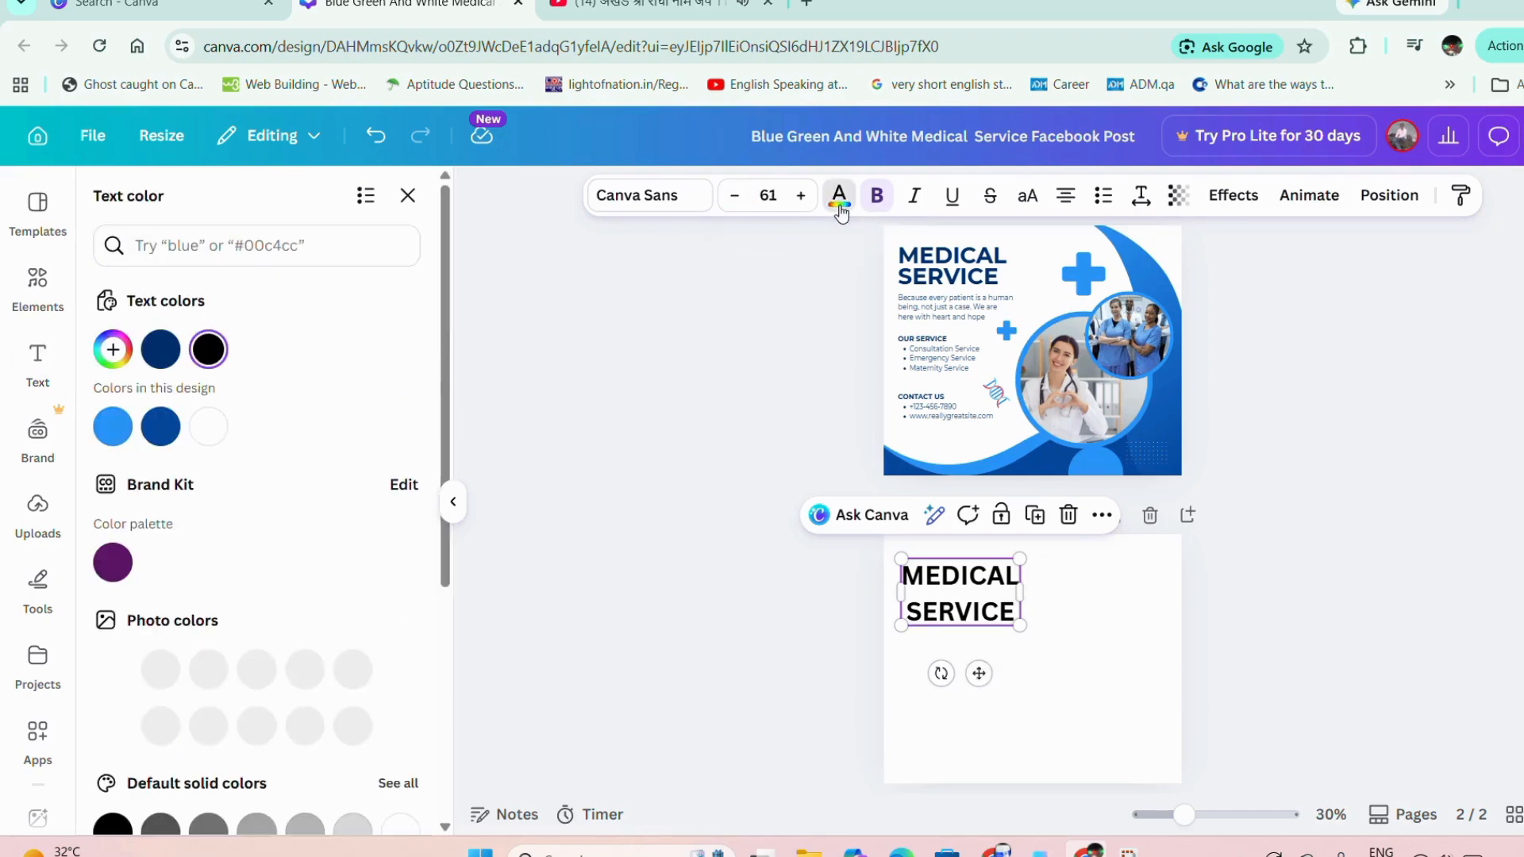
click(160, 349)
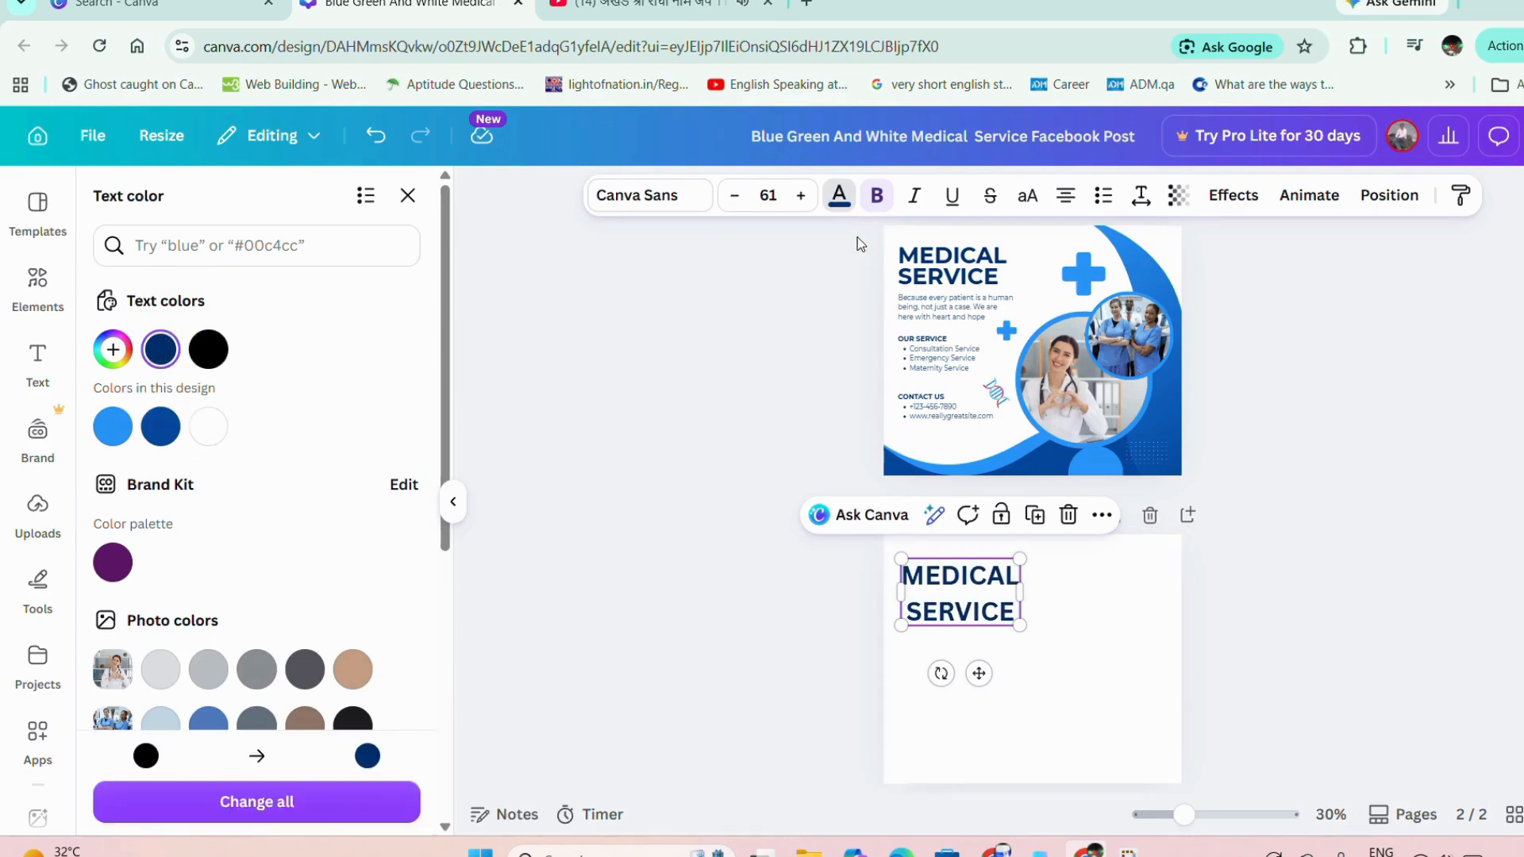
Reduce the heading's font size to 55
click(733, 201)
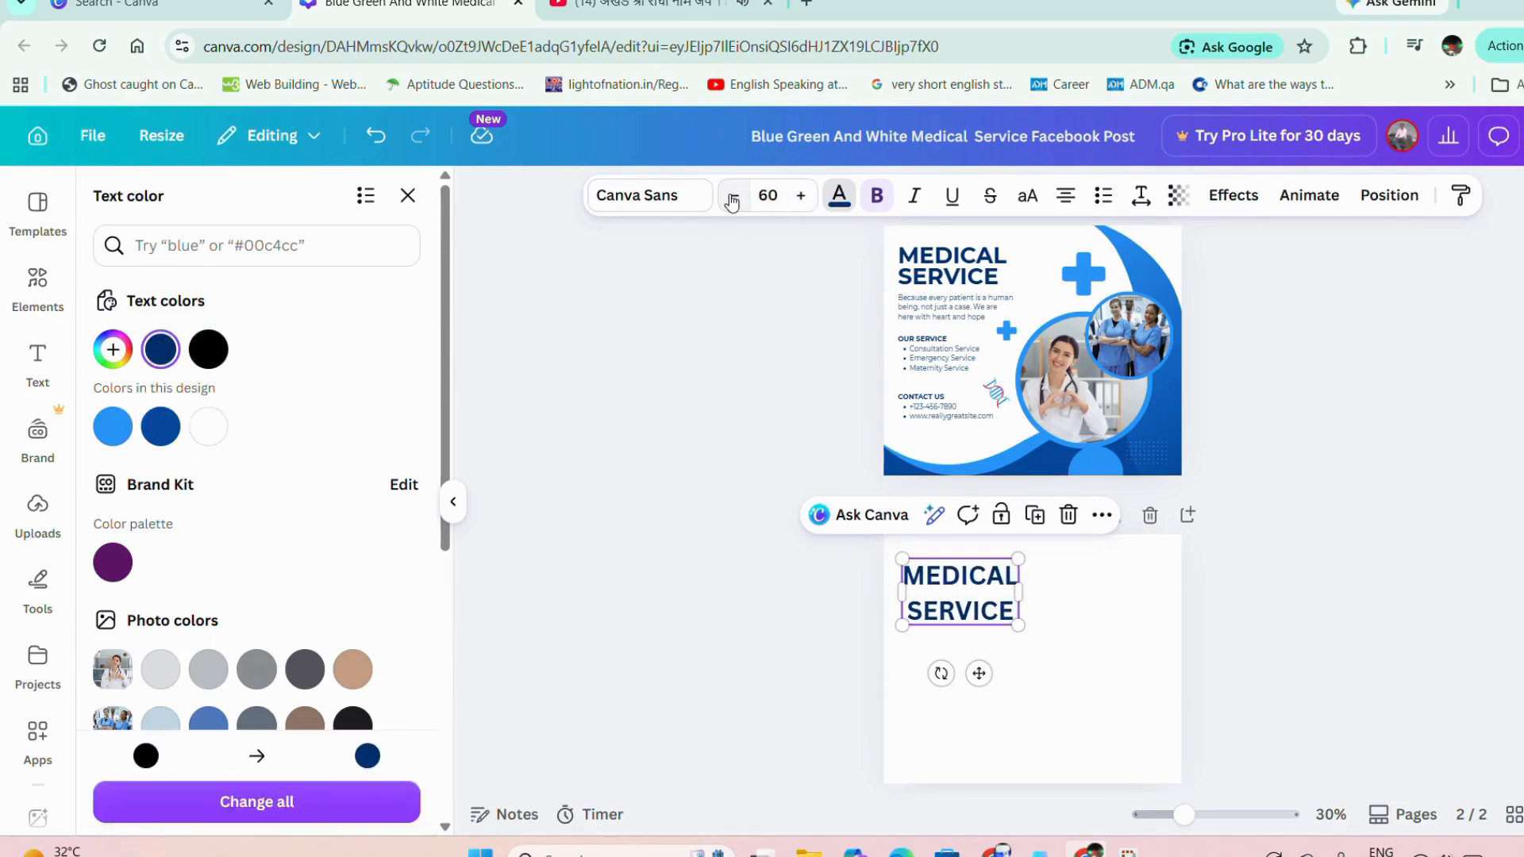
click(733, 201)
click(733, 201)
click(732, 201)
click(733, 201)
click(733, 201)
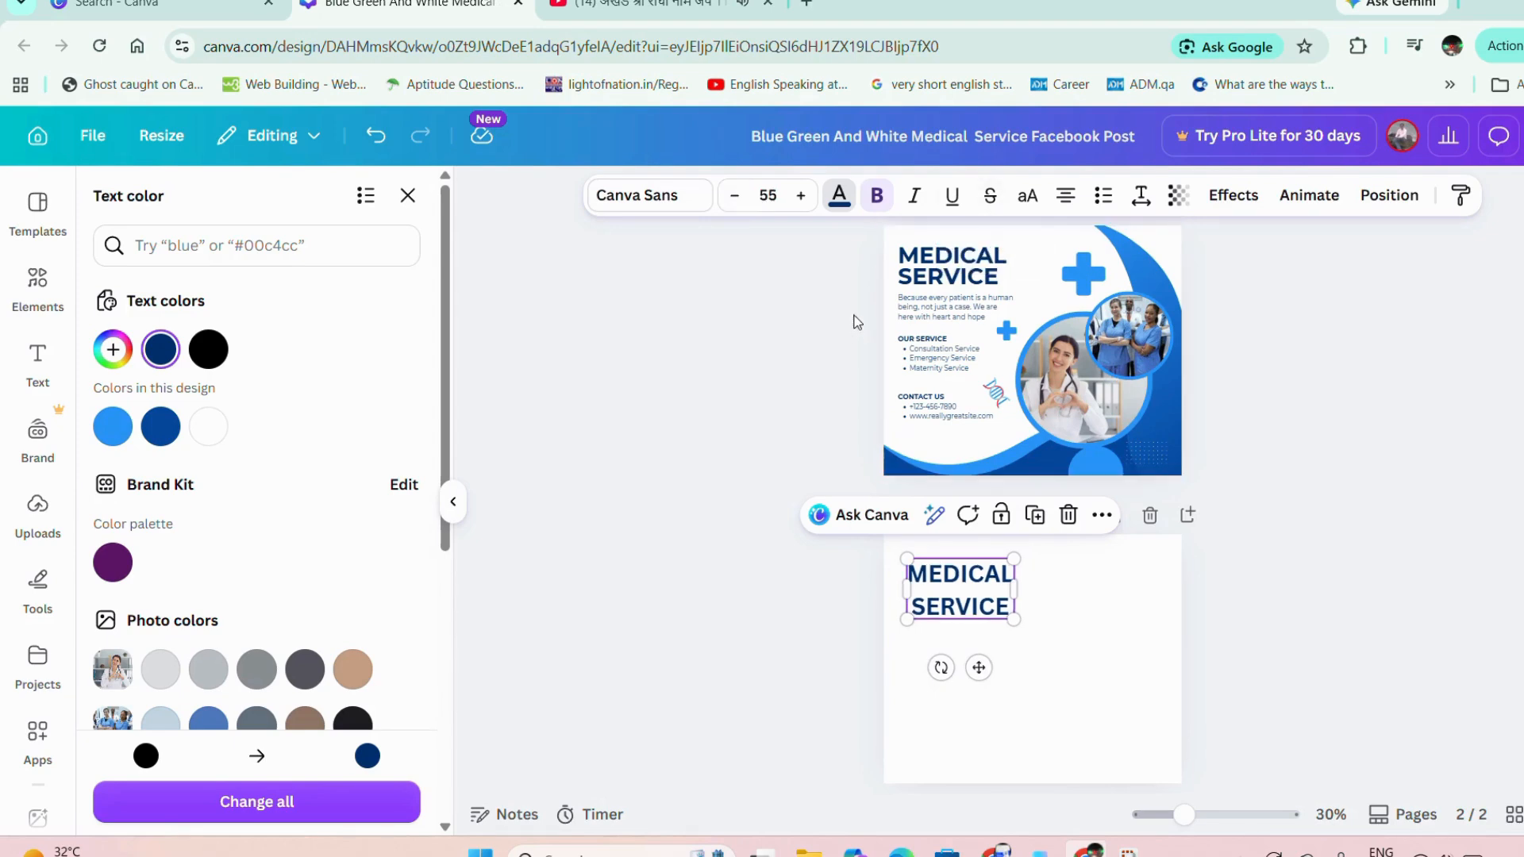
Try the Anton, bold DM Sans and Bricolage Grotesque fonts on the page 2 heading
click(684, 208)
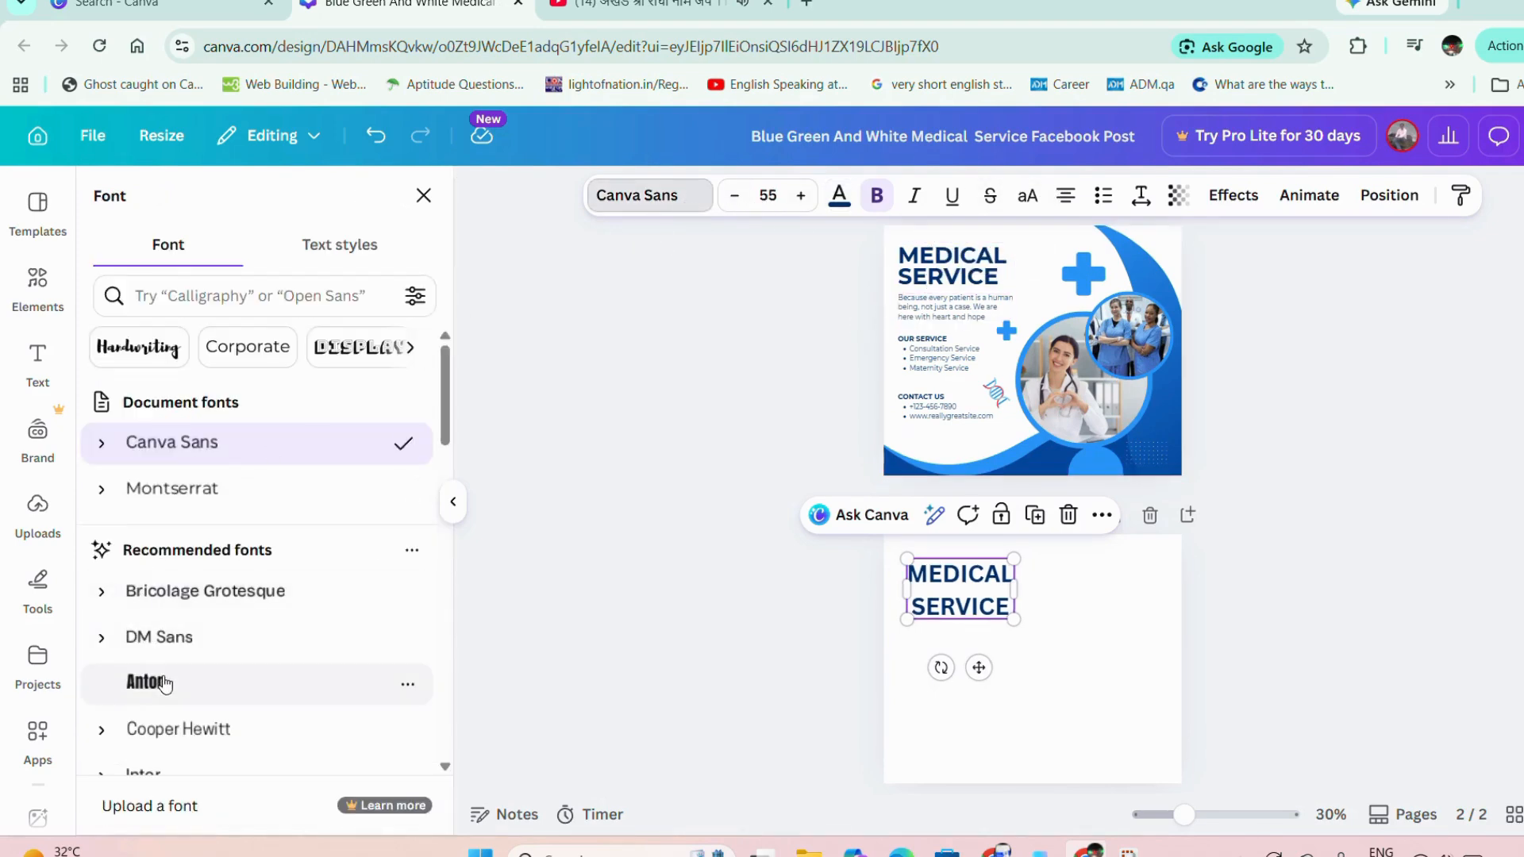
click(164, 685)
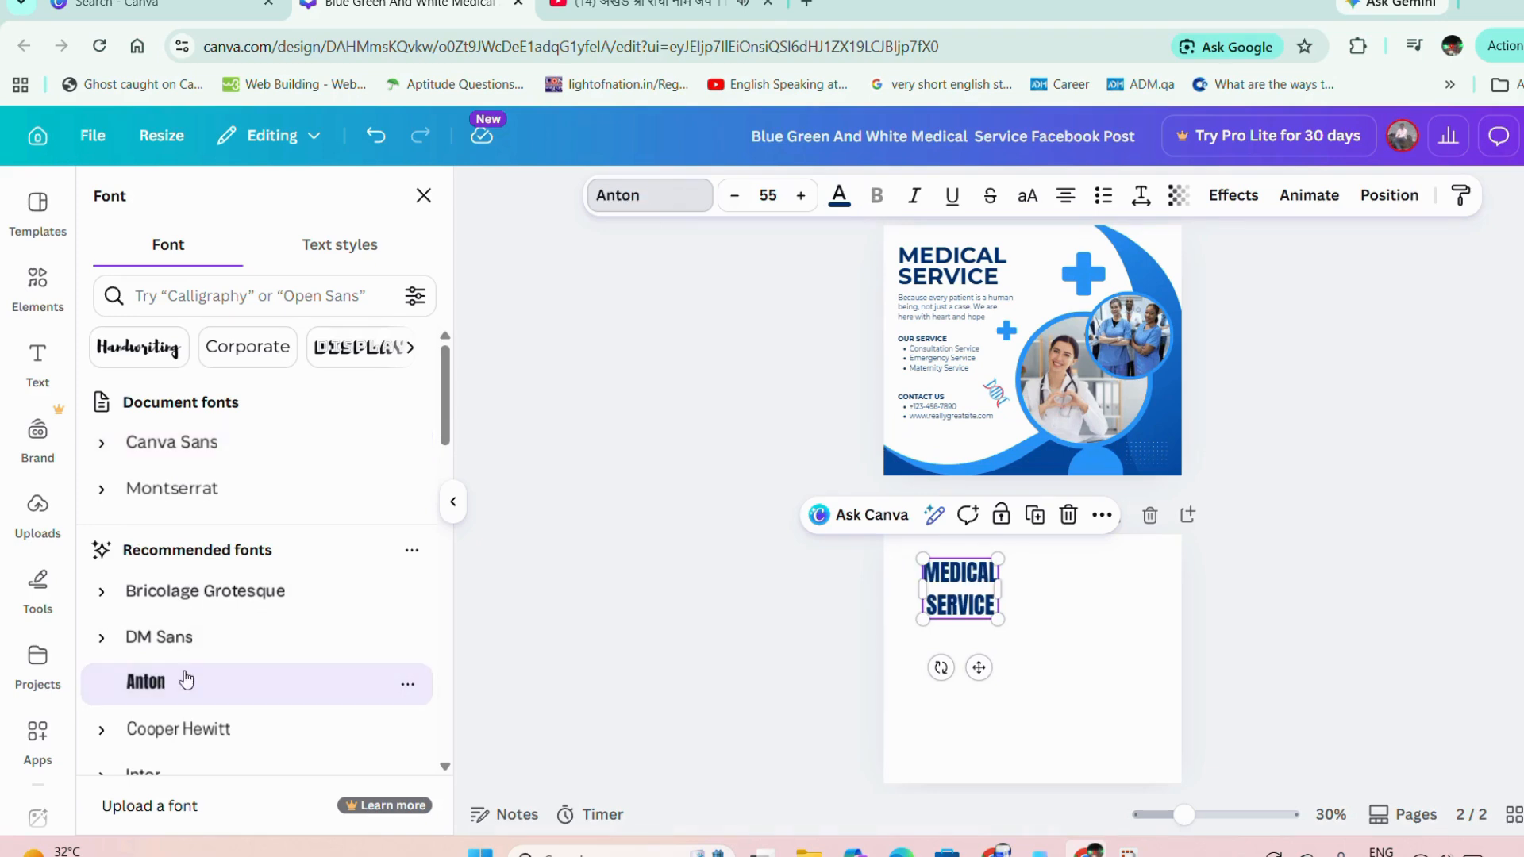
click(234, 643)
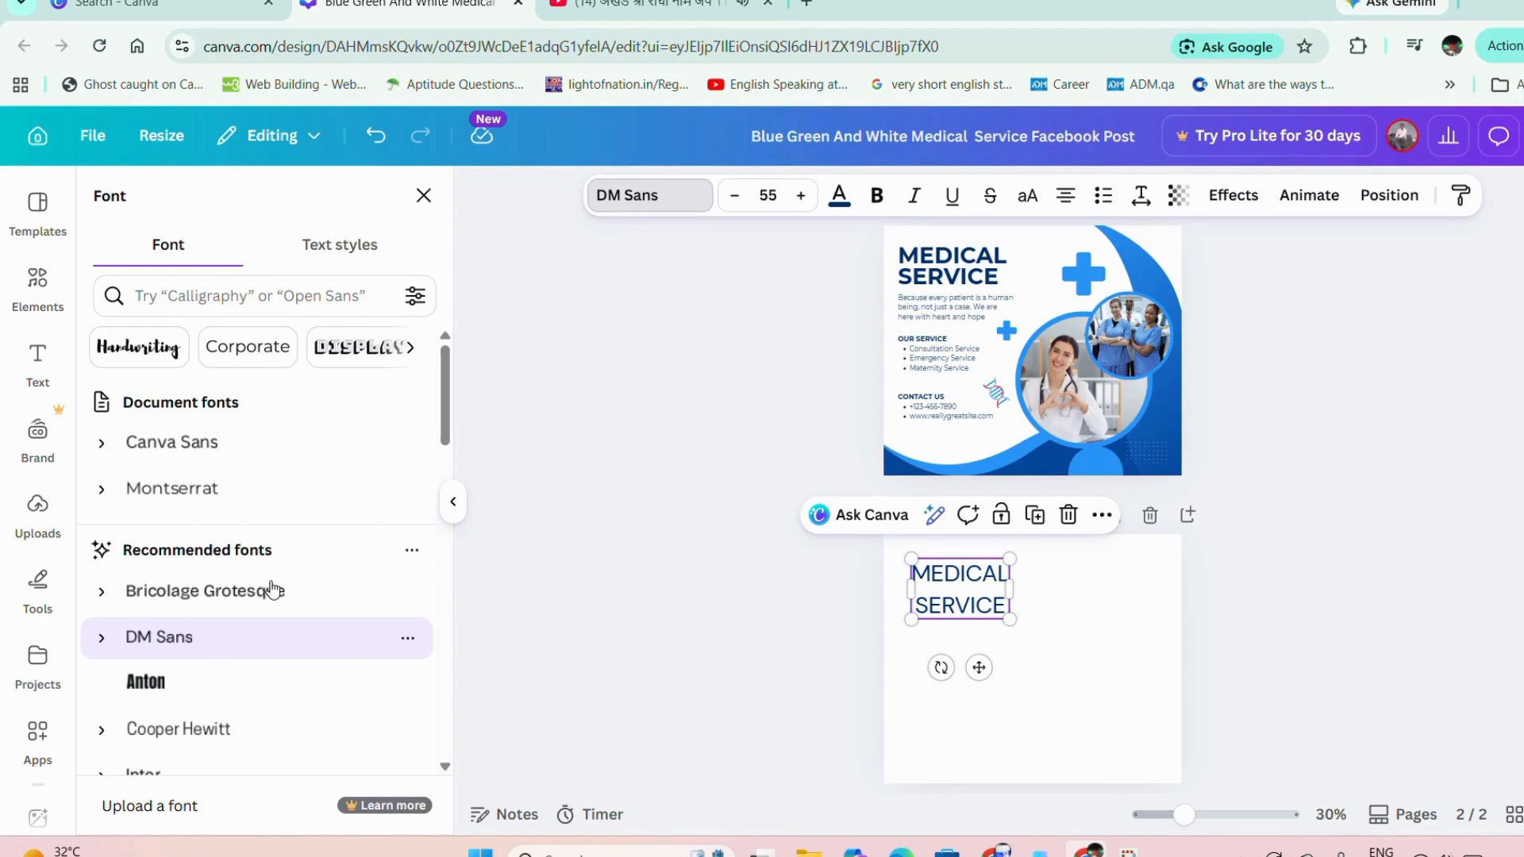
click(878, 197)
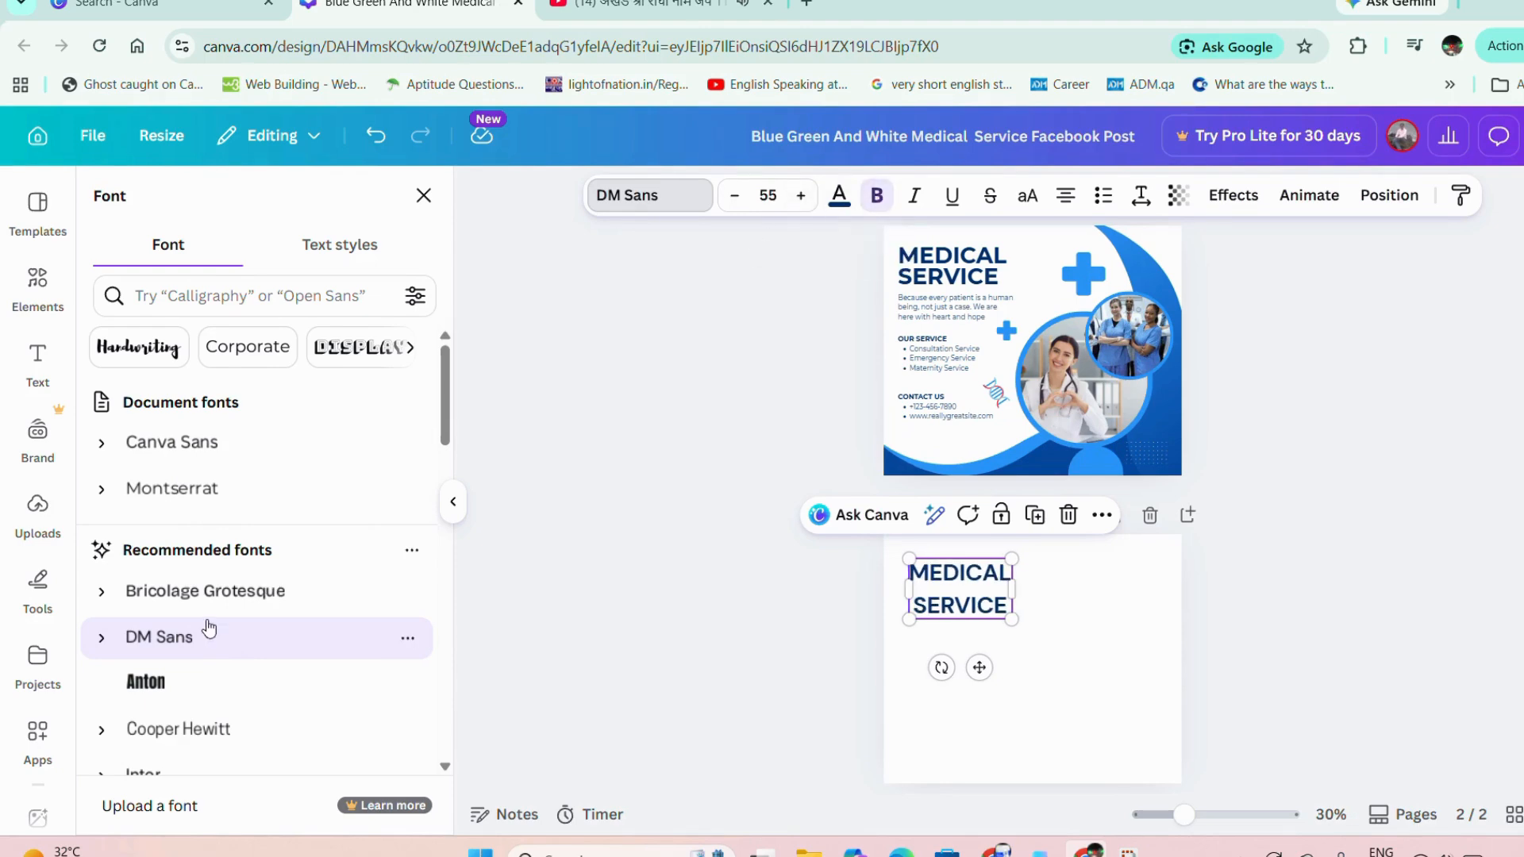
click(212, 593)
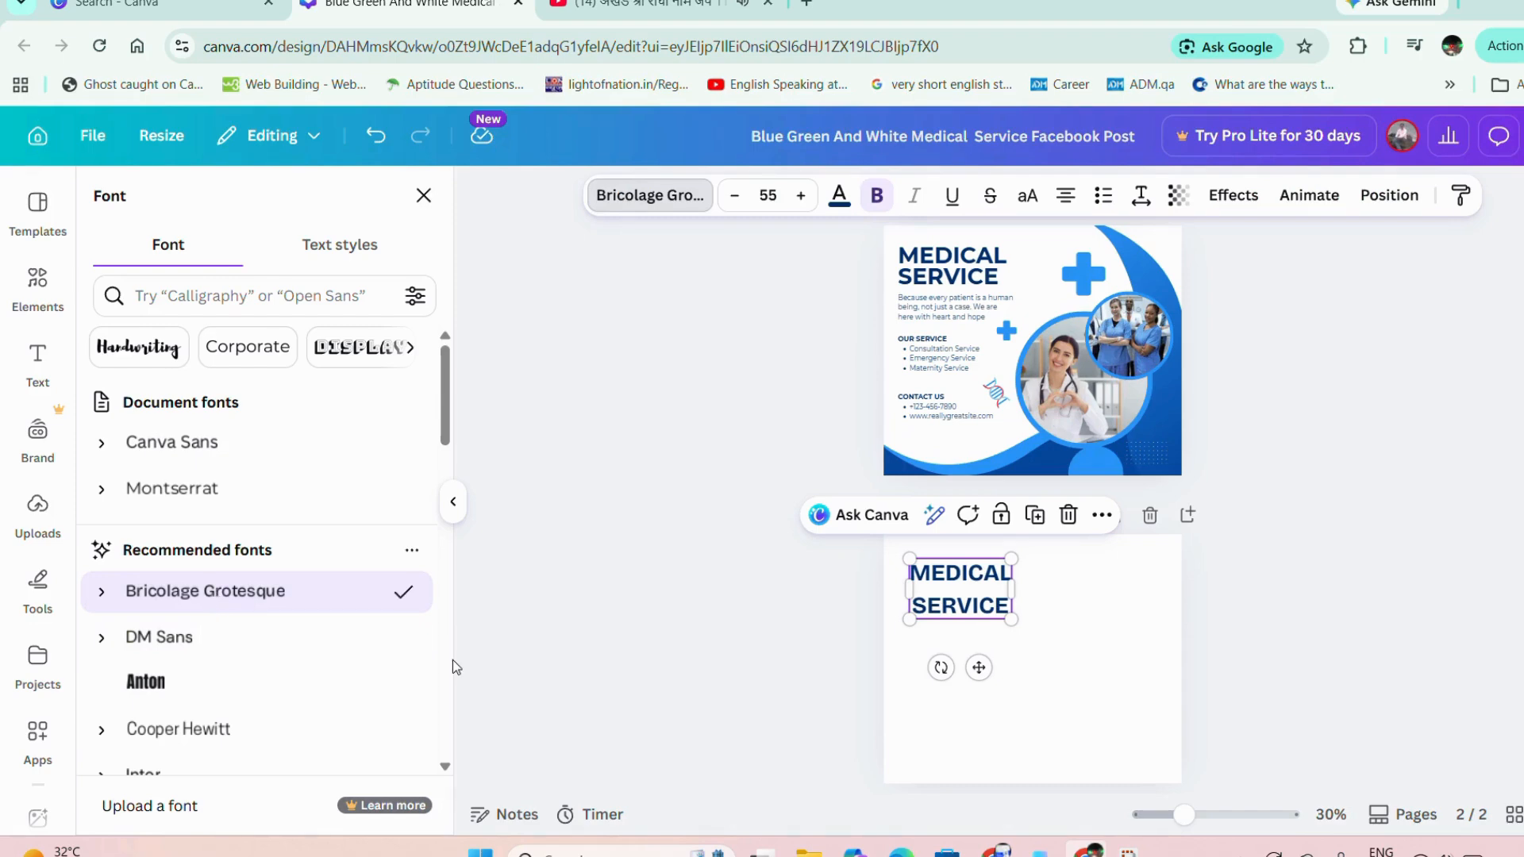
Try TC October, Fredoka and League Spartan on the heading, and set its font to Archivo Black
scroll(254, 603, down, 5)
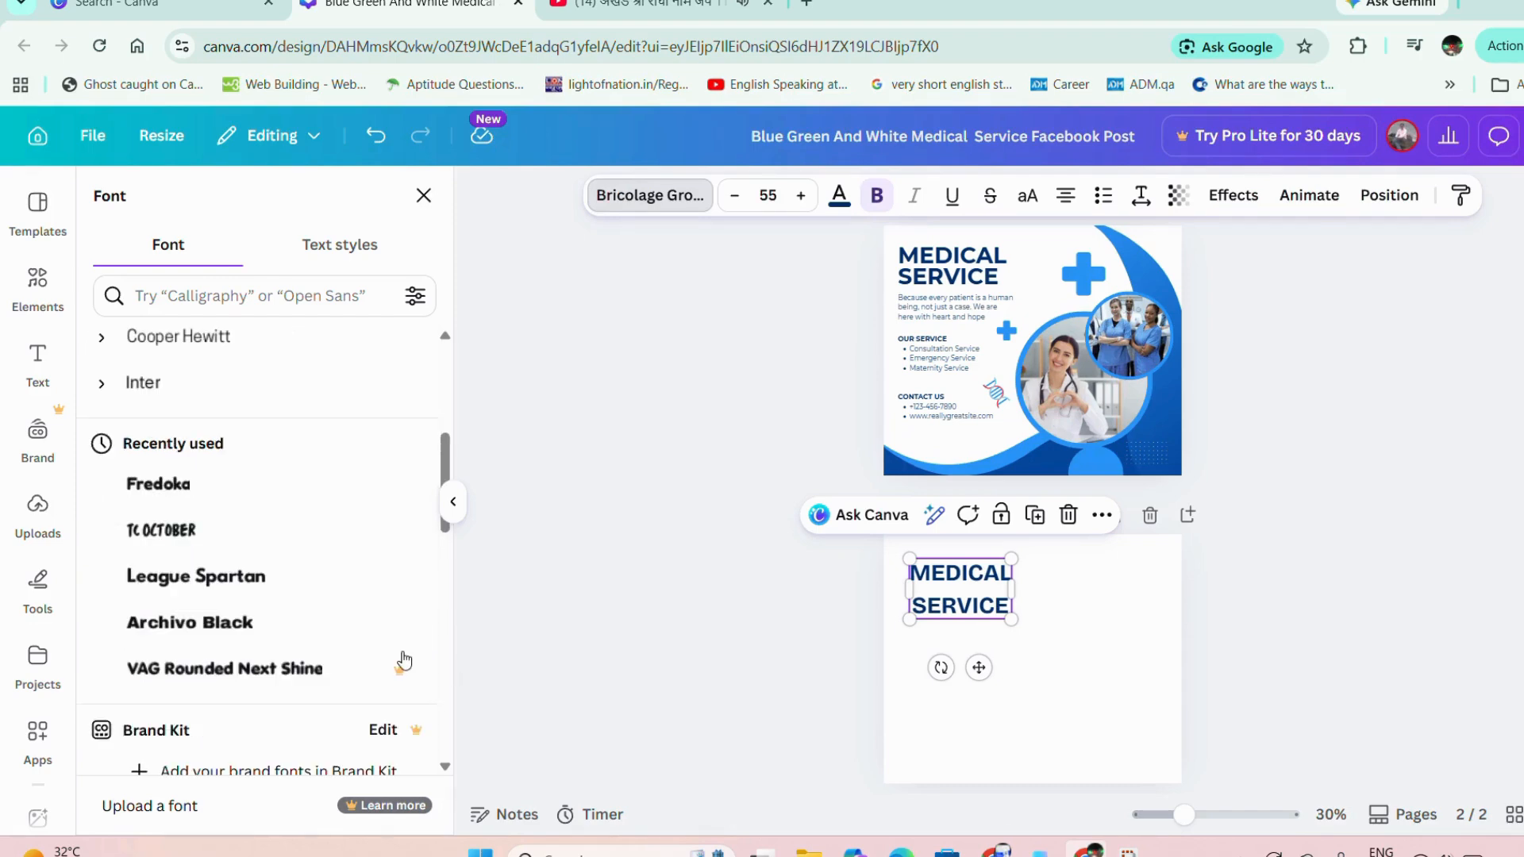
click(188, 534)
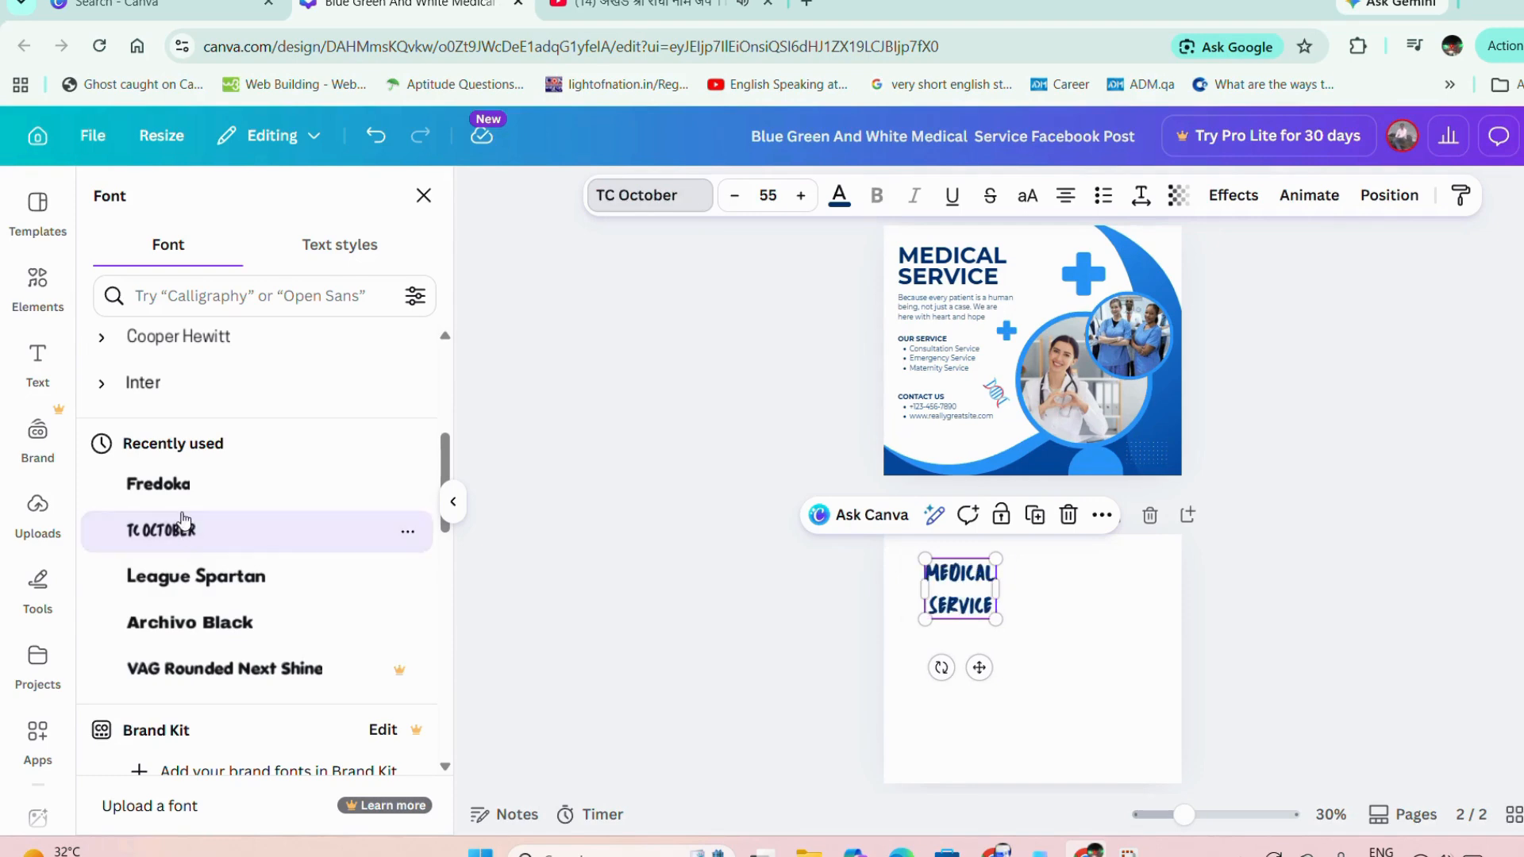
click(170, 509)
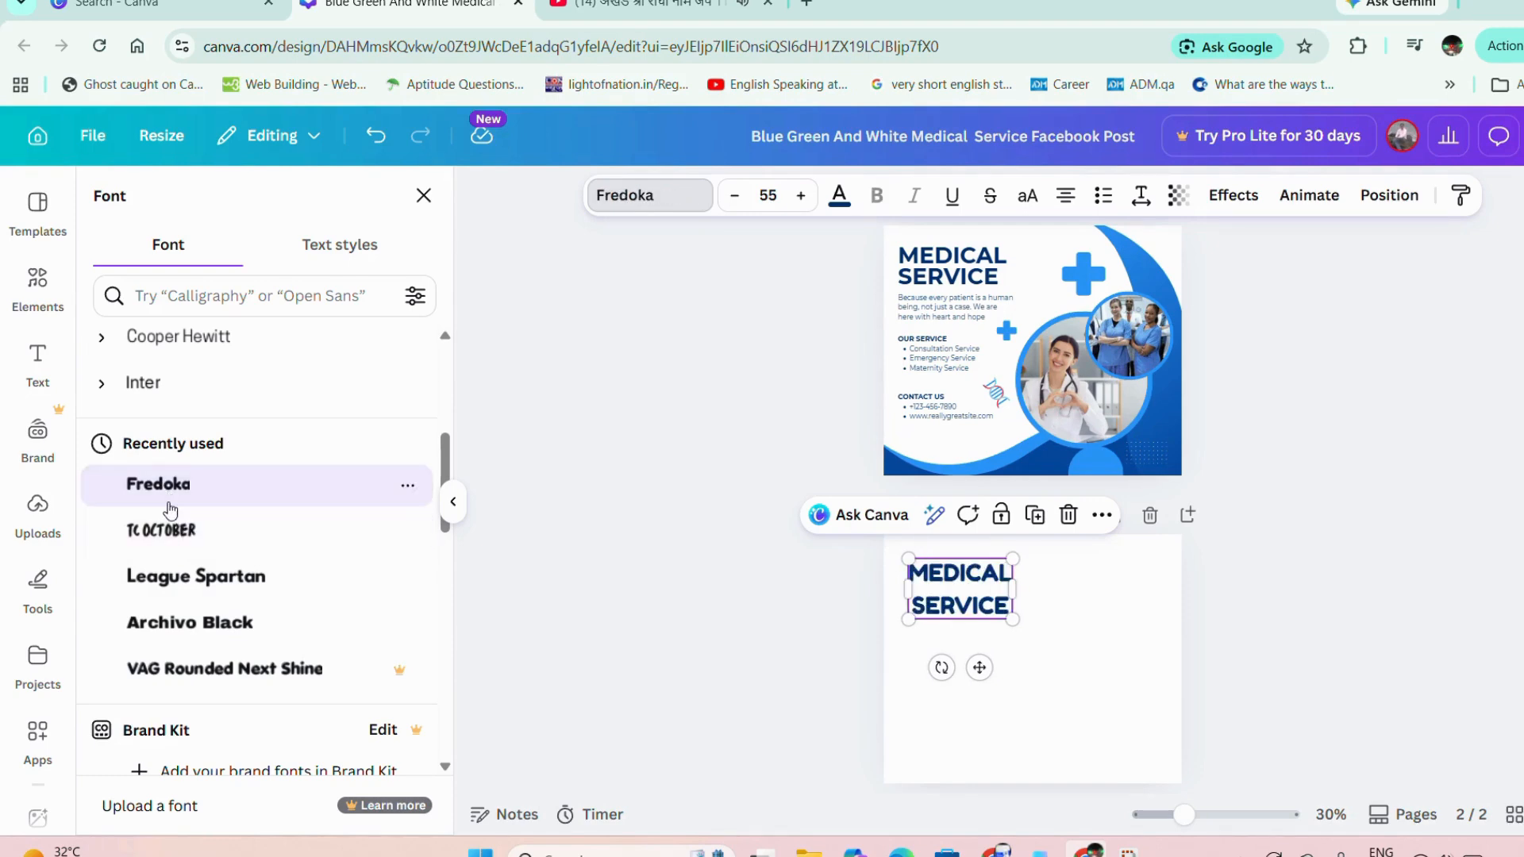
click(200, 580)
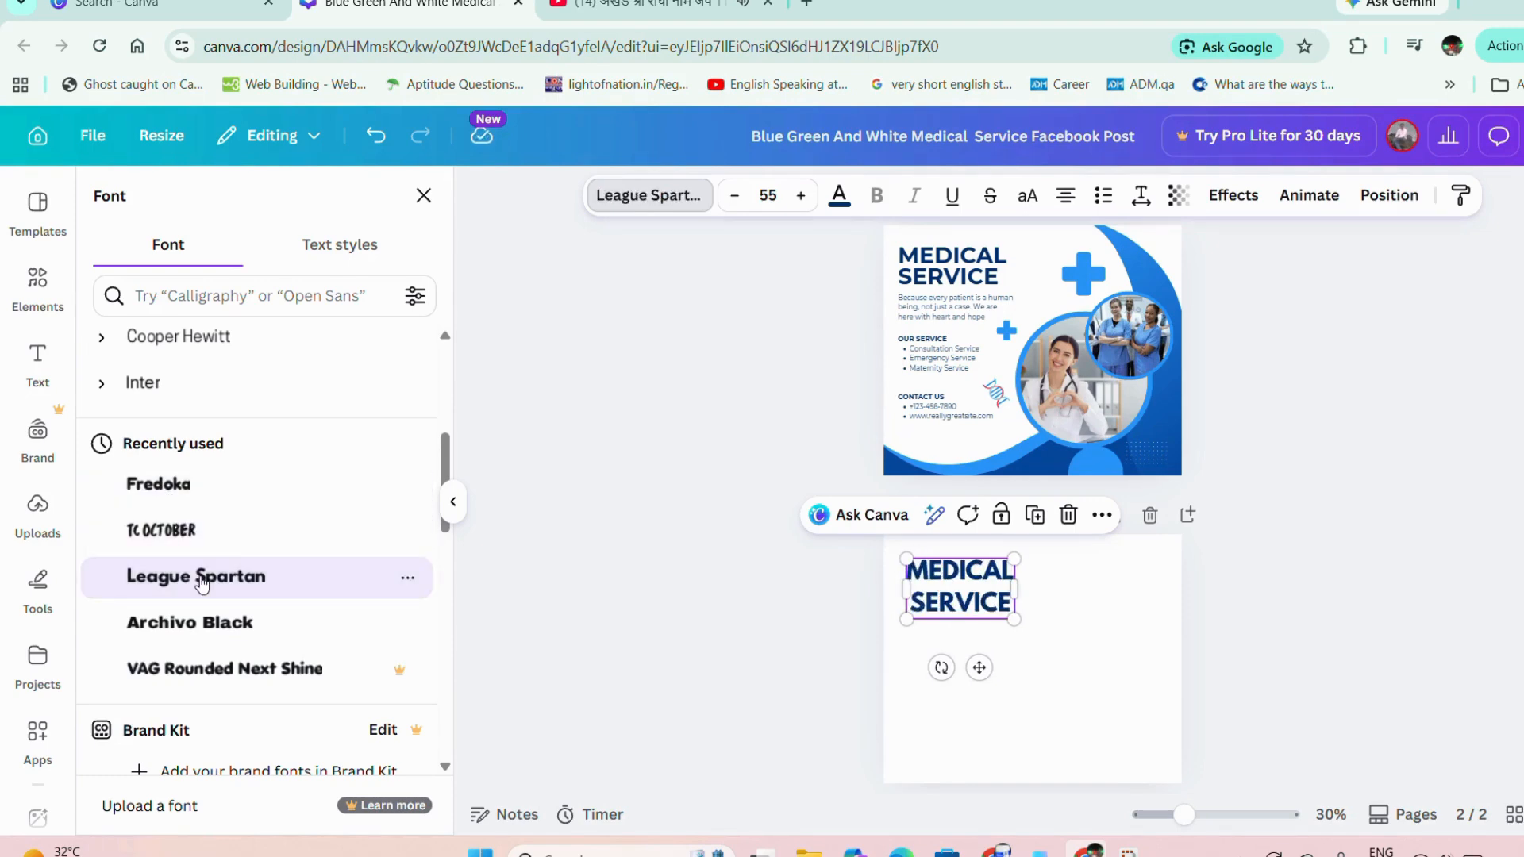
click(213, 629)
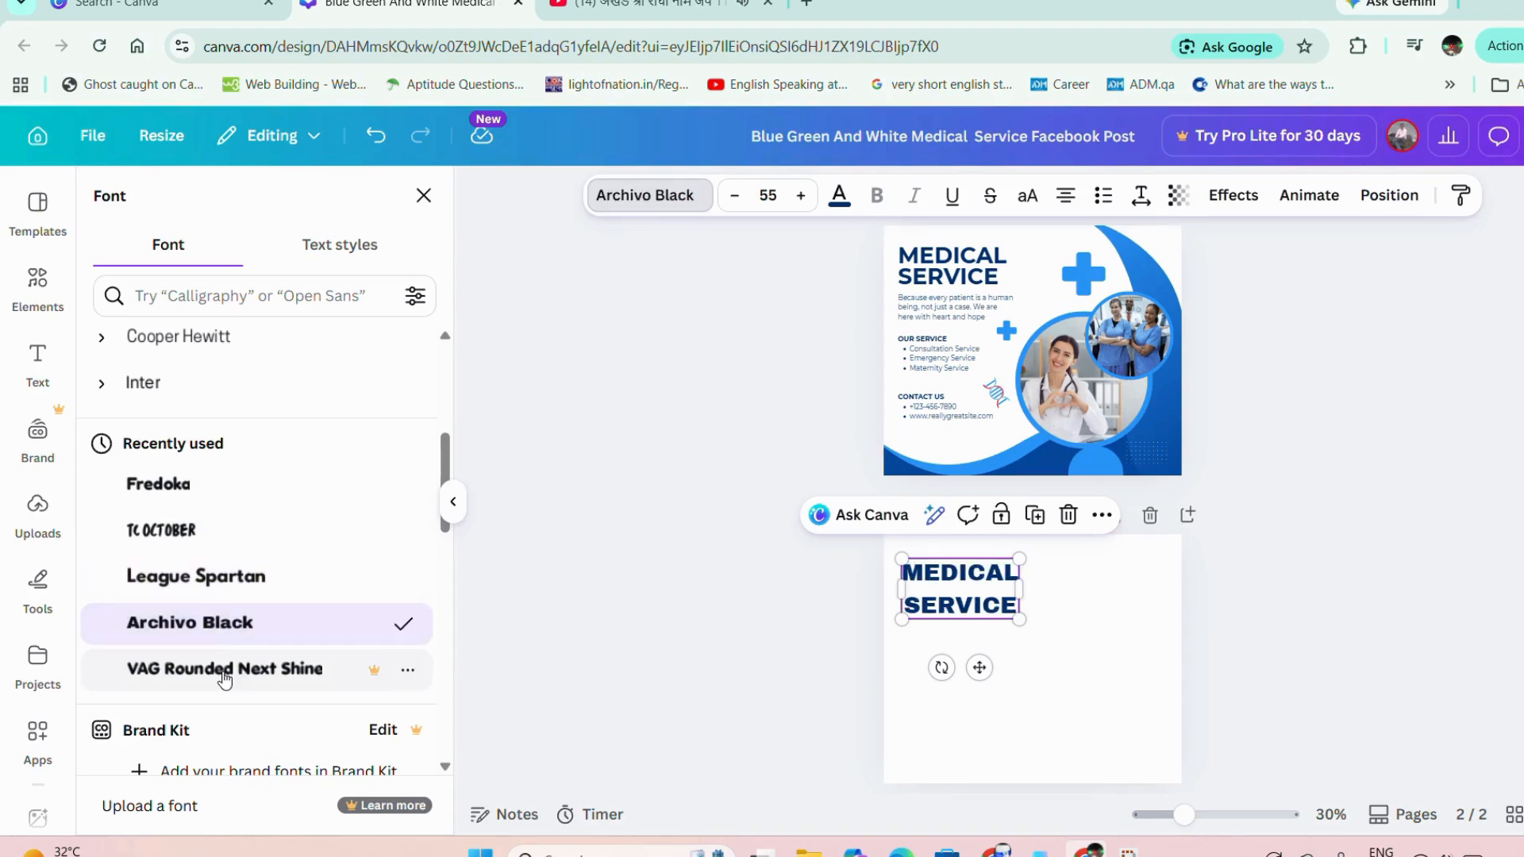
Try to apply the premium VAG Rounded Next Shine font to the heading, and dismiss the upgrade offer
click(225, 671)
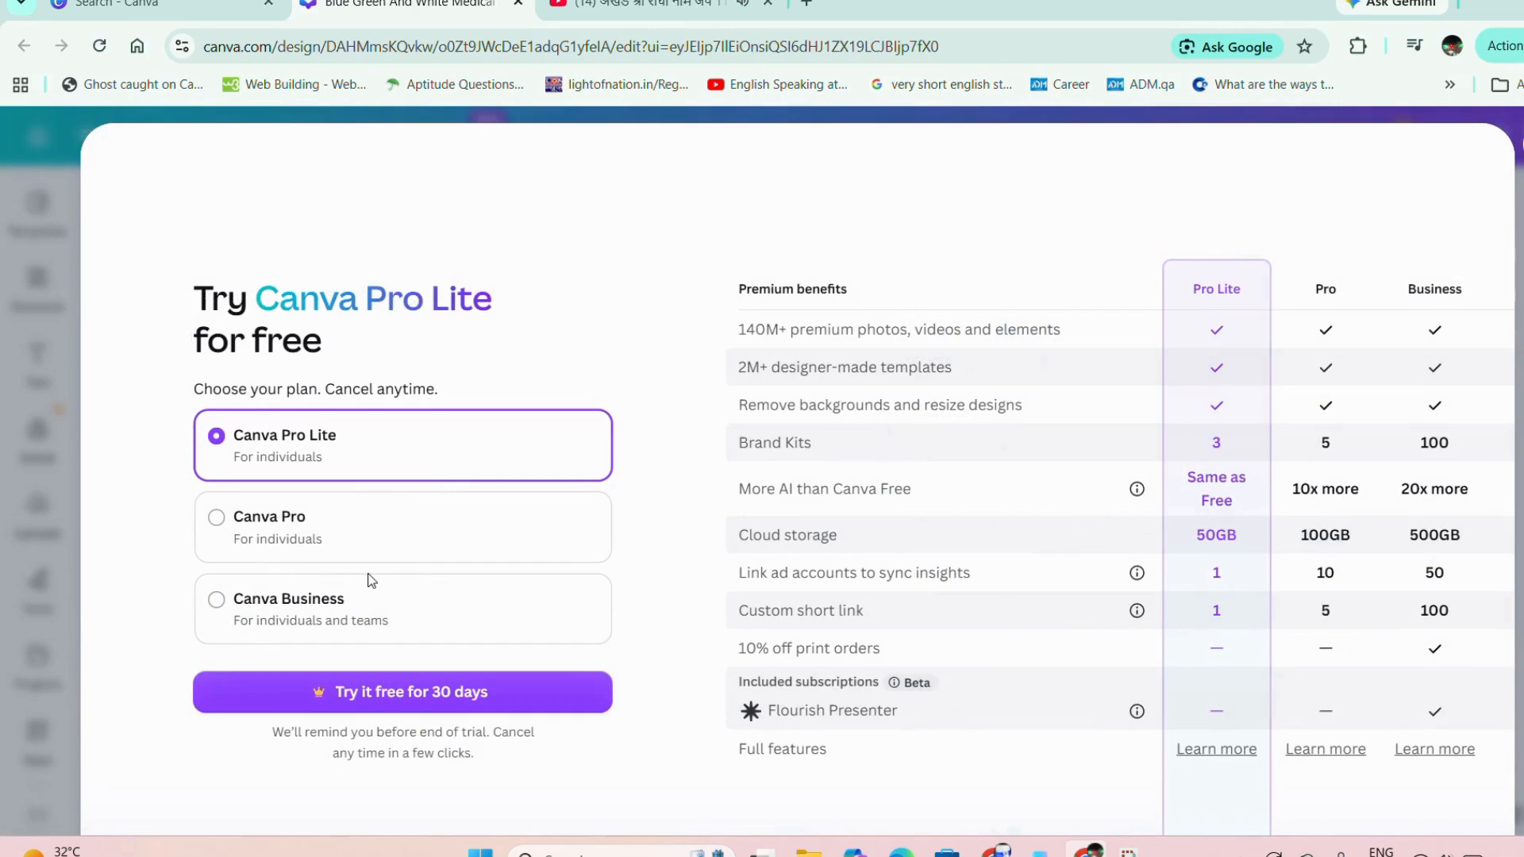
key(Escape)
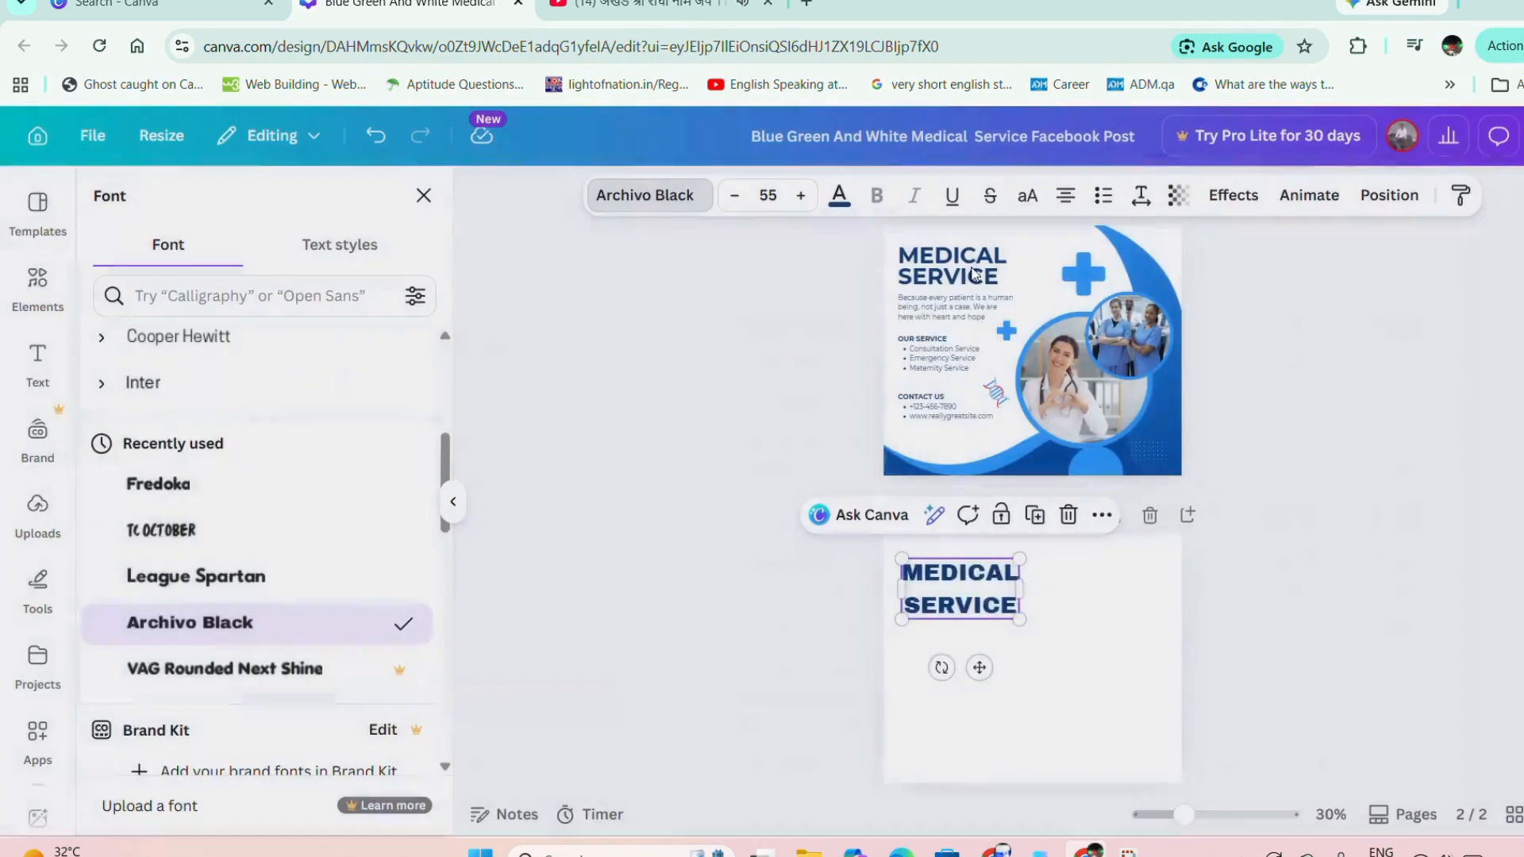
scroll(397, 596, down, 5)
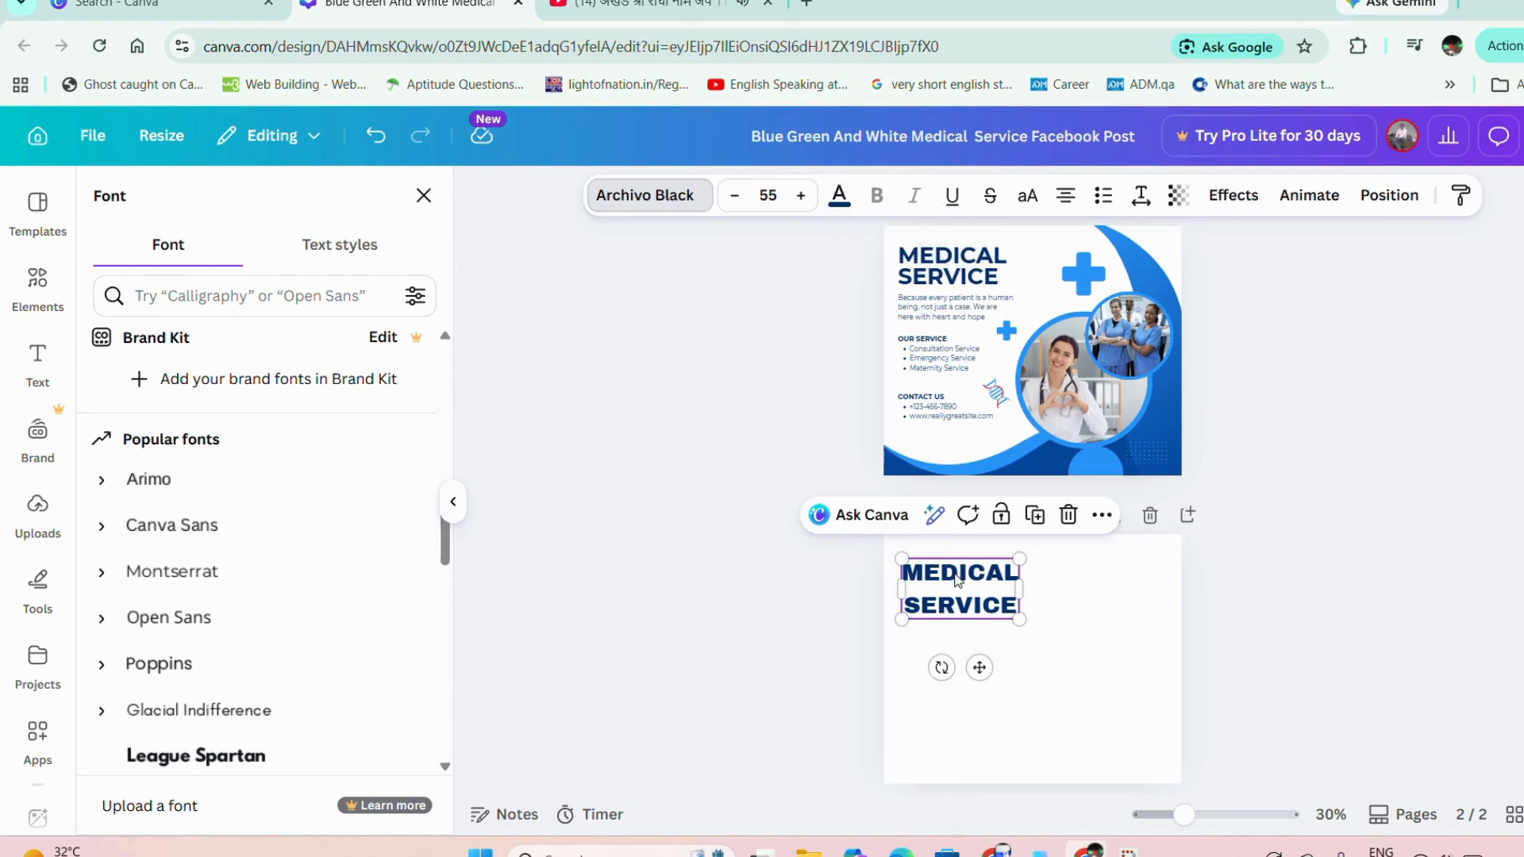
Nudge the "MEDICAL SERVICE" heading on page 2 slightly up and to the right
click(1078, 603)
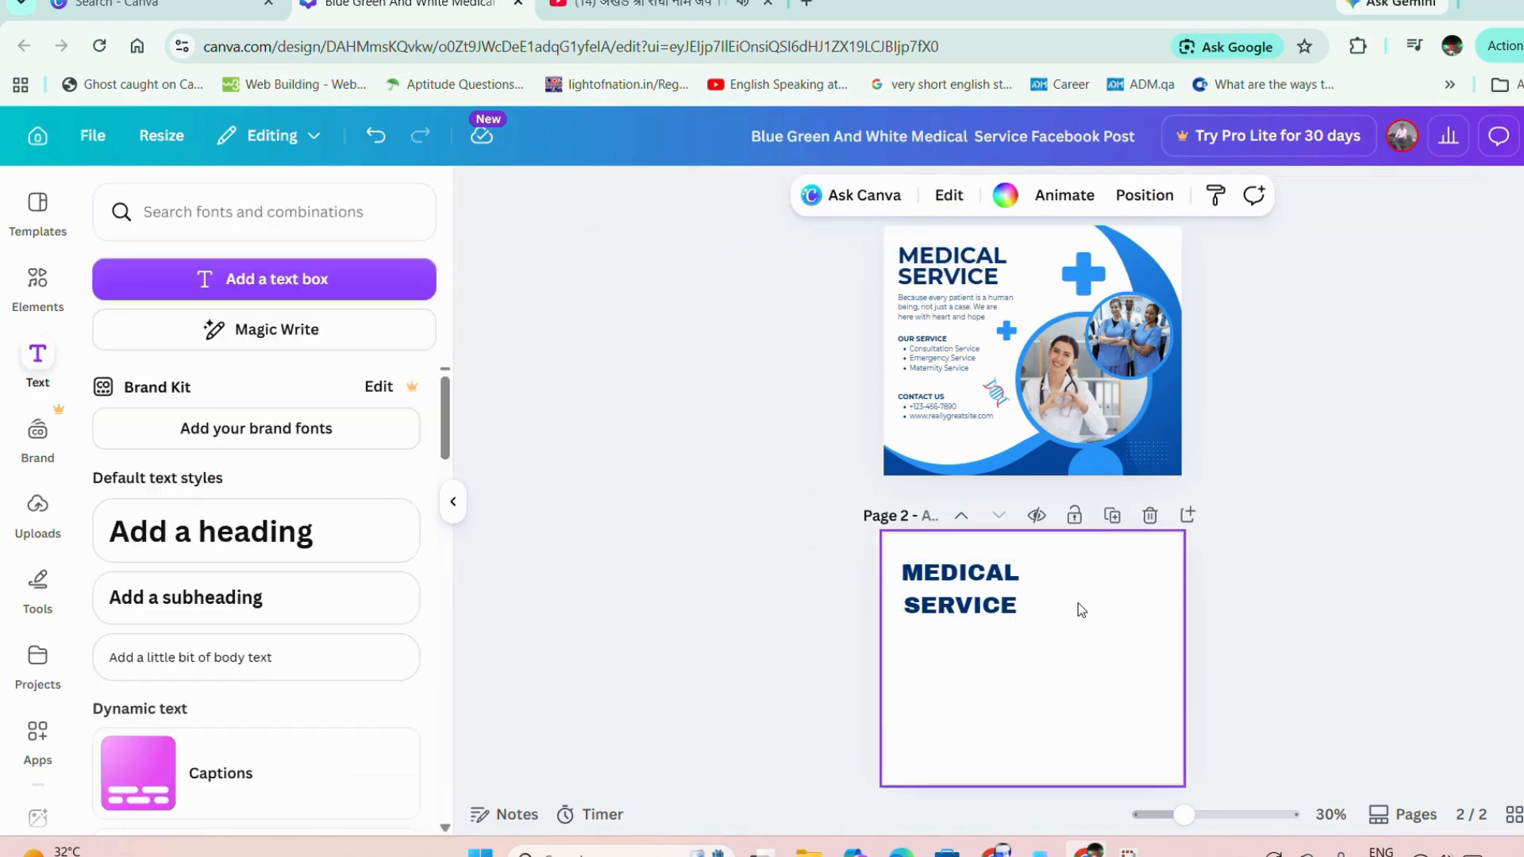
click(992, 596)
drag(990, 585, 989, 581)
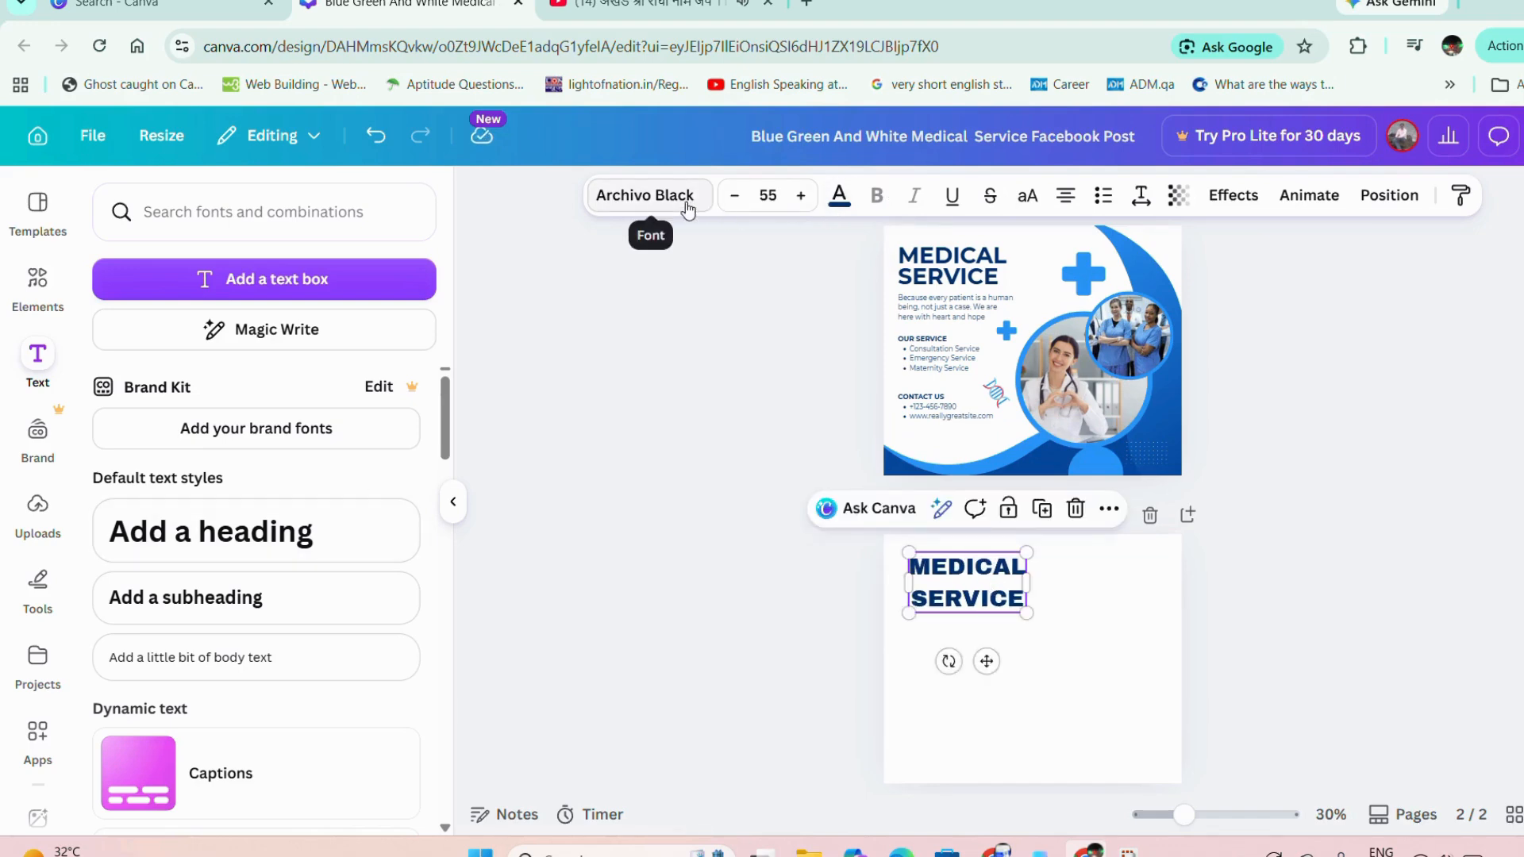
Reduce the page 2 heading's font size to 51 and try the League Spartan font on it
click(737, 204)
click(737, 205)
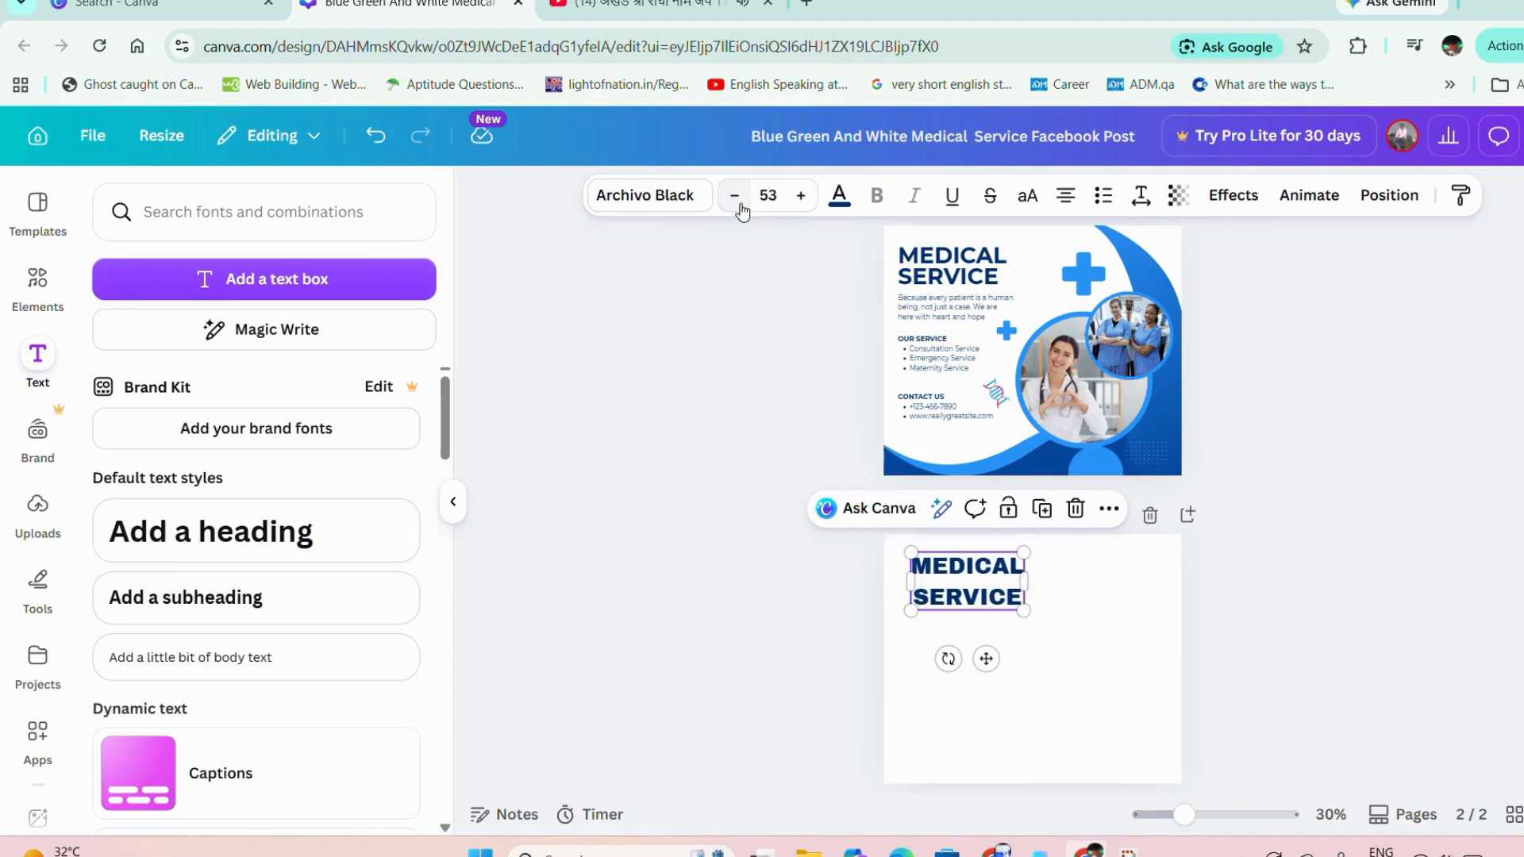
click(738, 208)
click(739, 208)
click(680, 210)
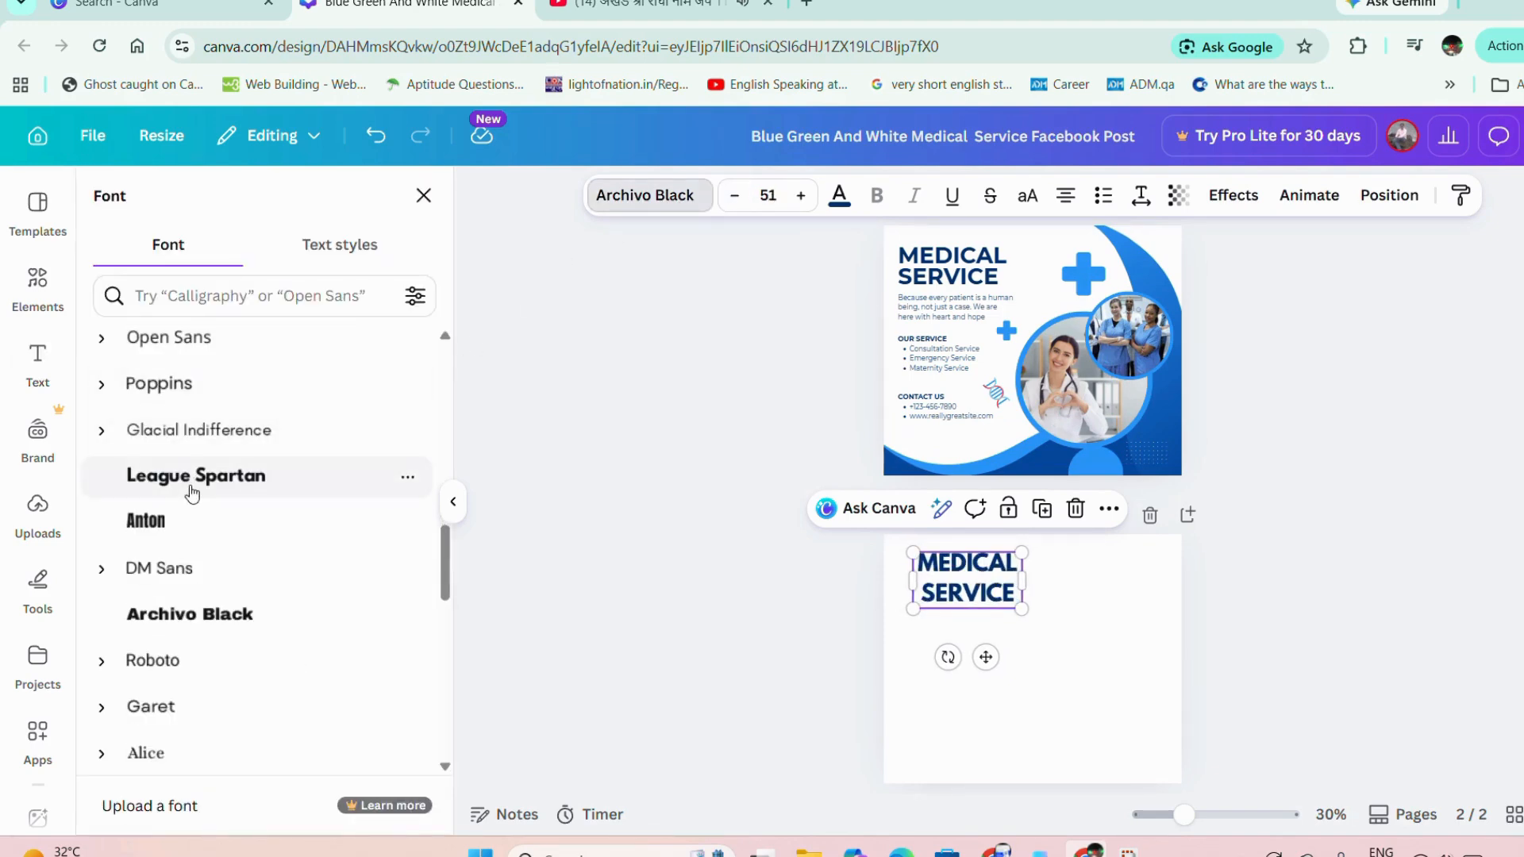
click(191, 494)
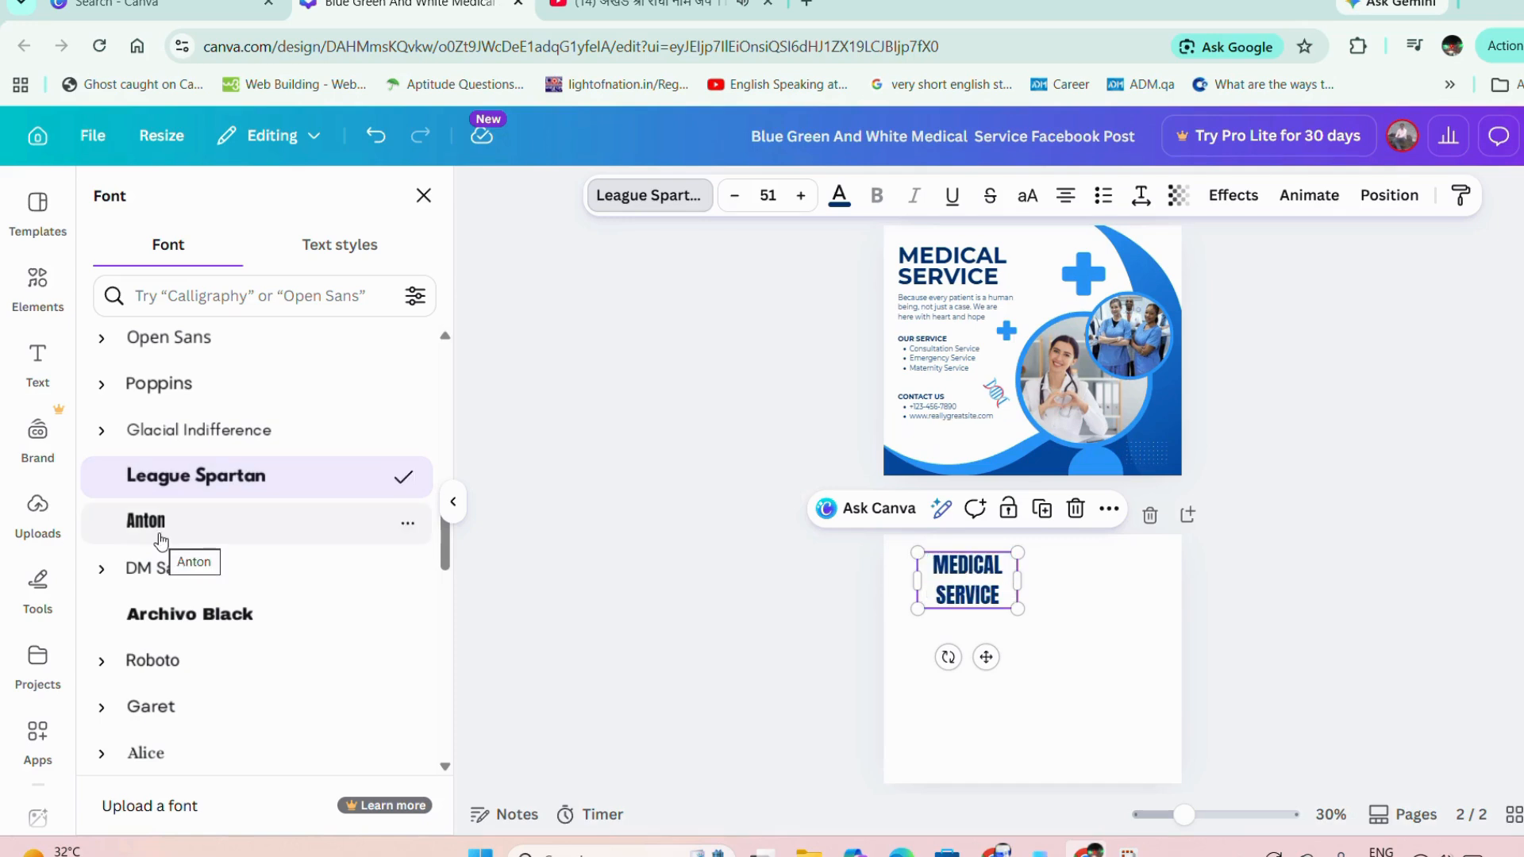
Try DM Sans on the heading, and format it in bold Alice at font size 52
click(161, 578)
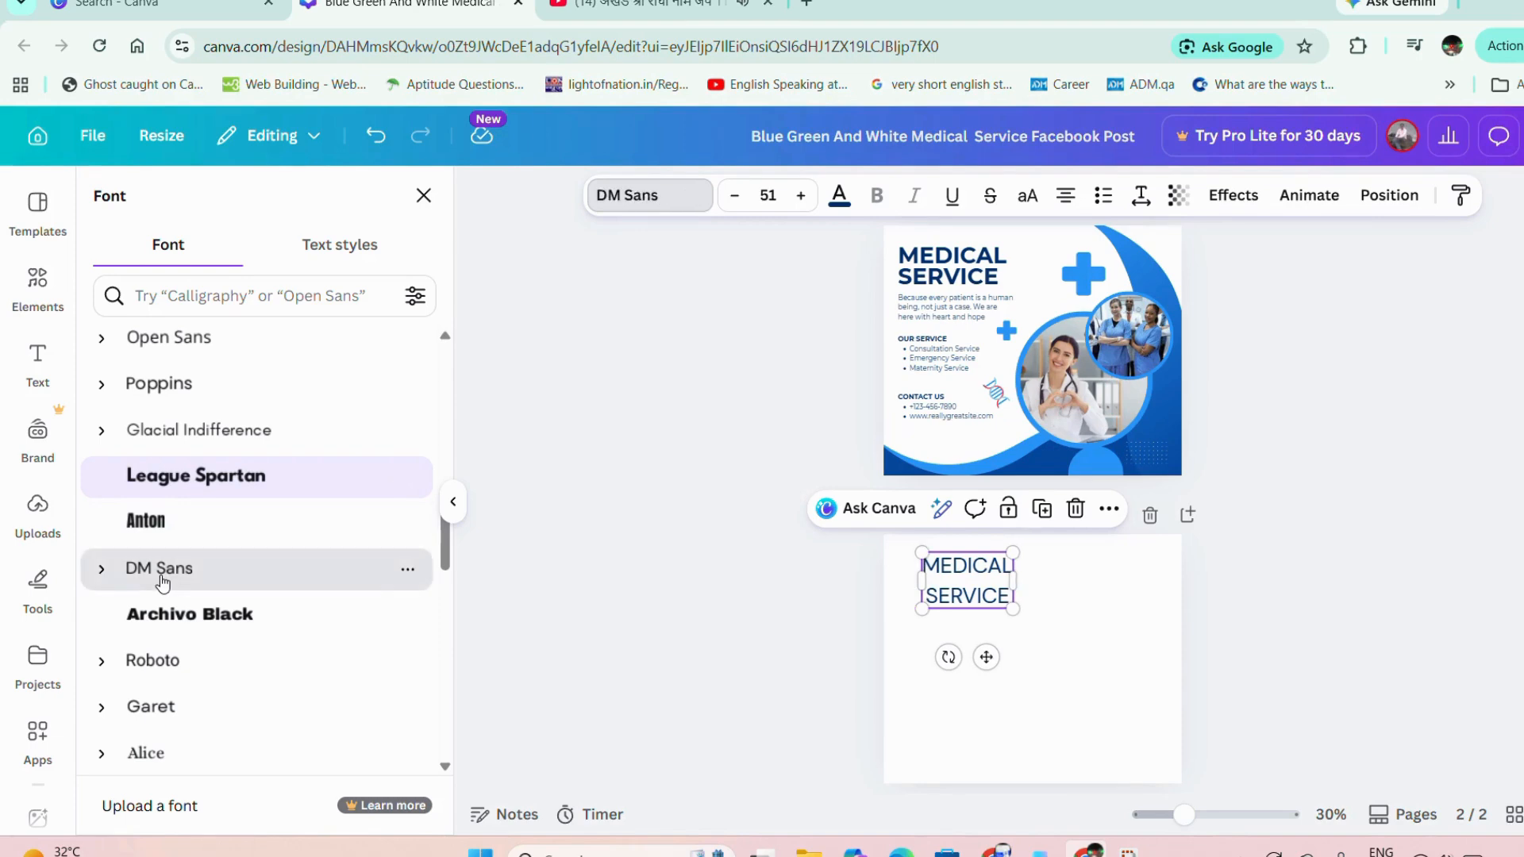
click(878, 196)
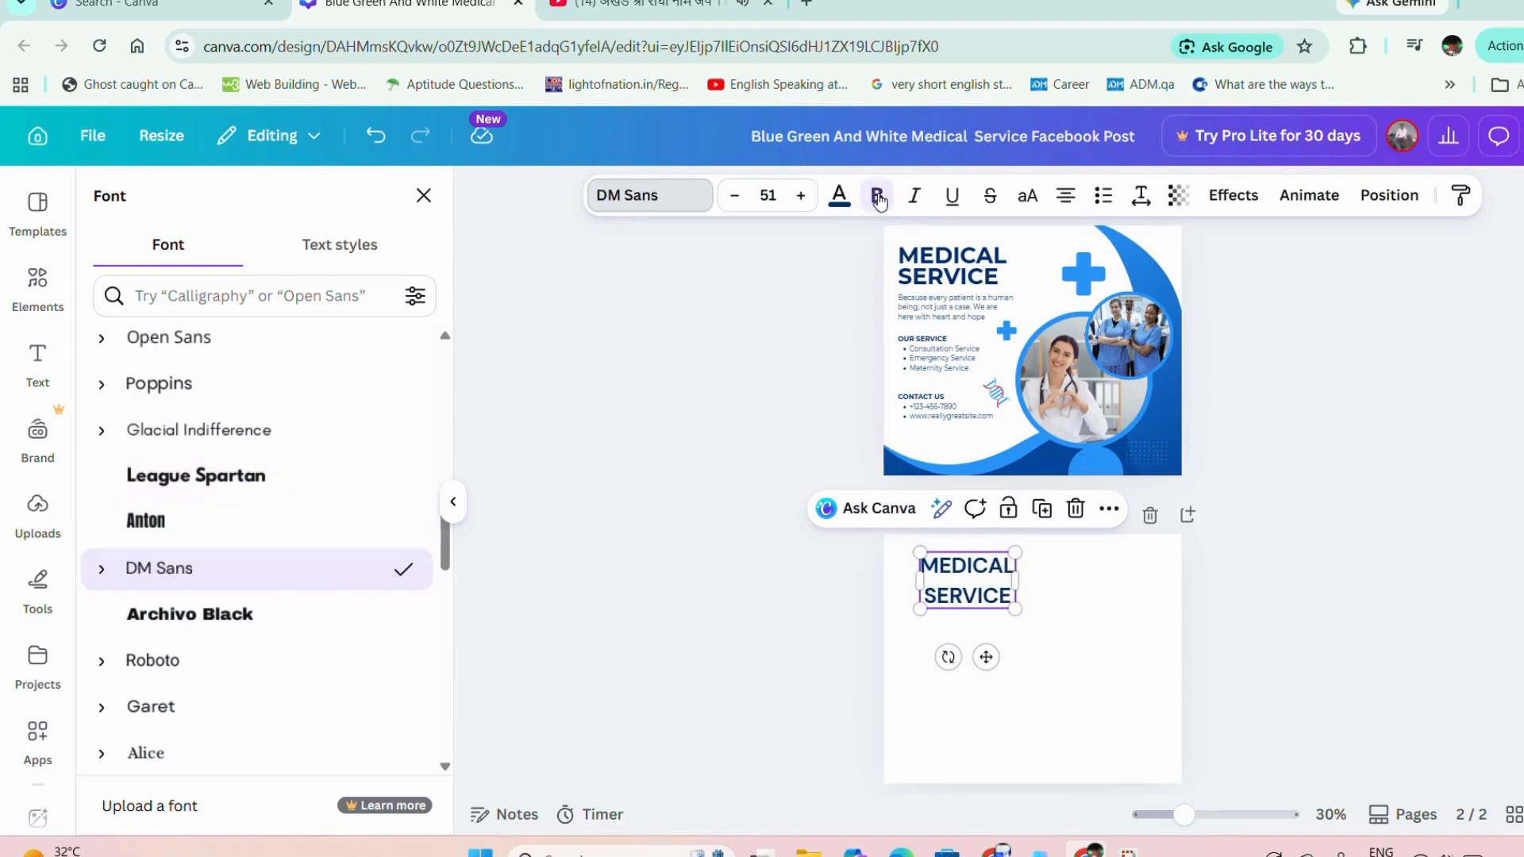
click(802, 197)
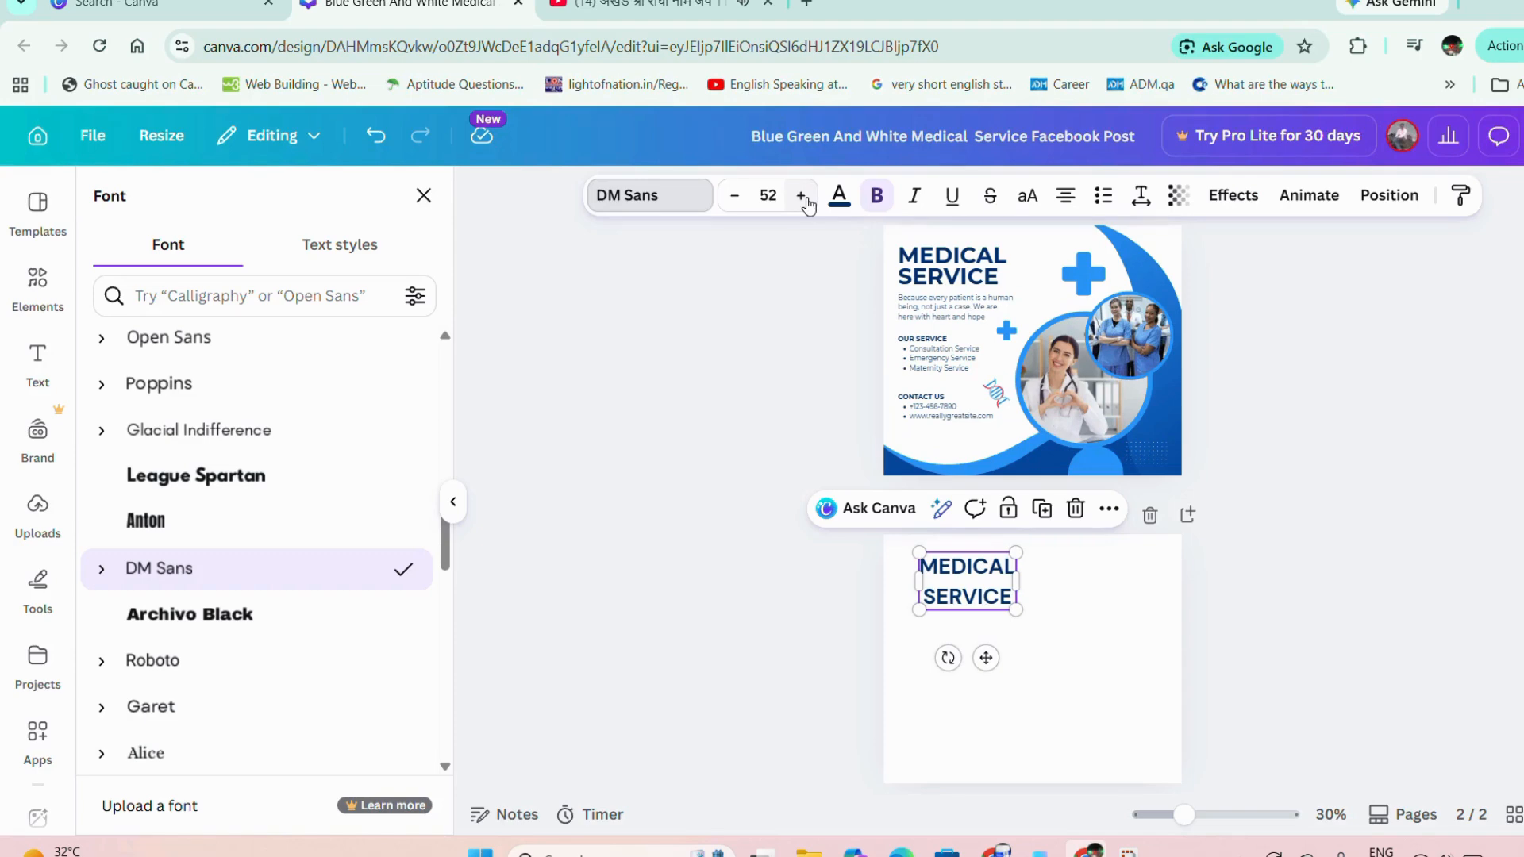
click(167, 753)
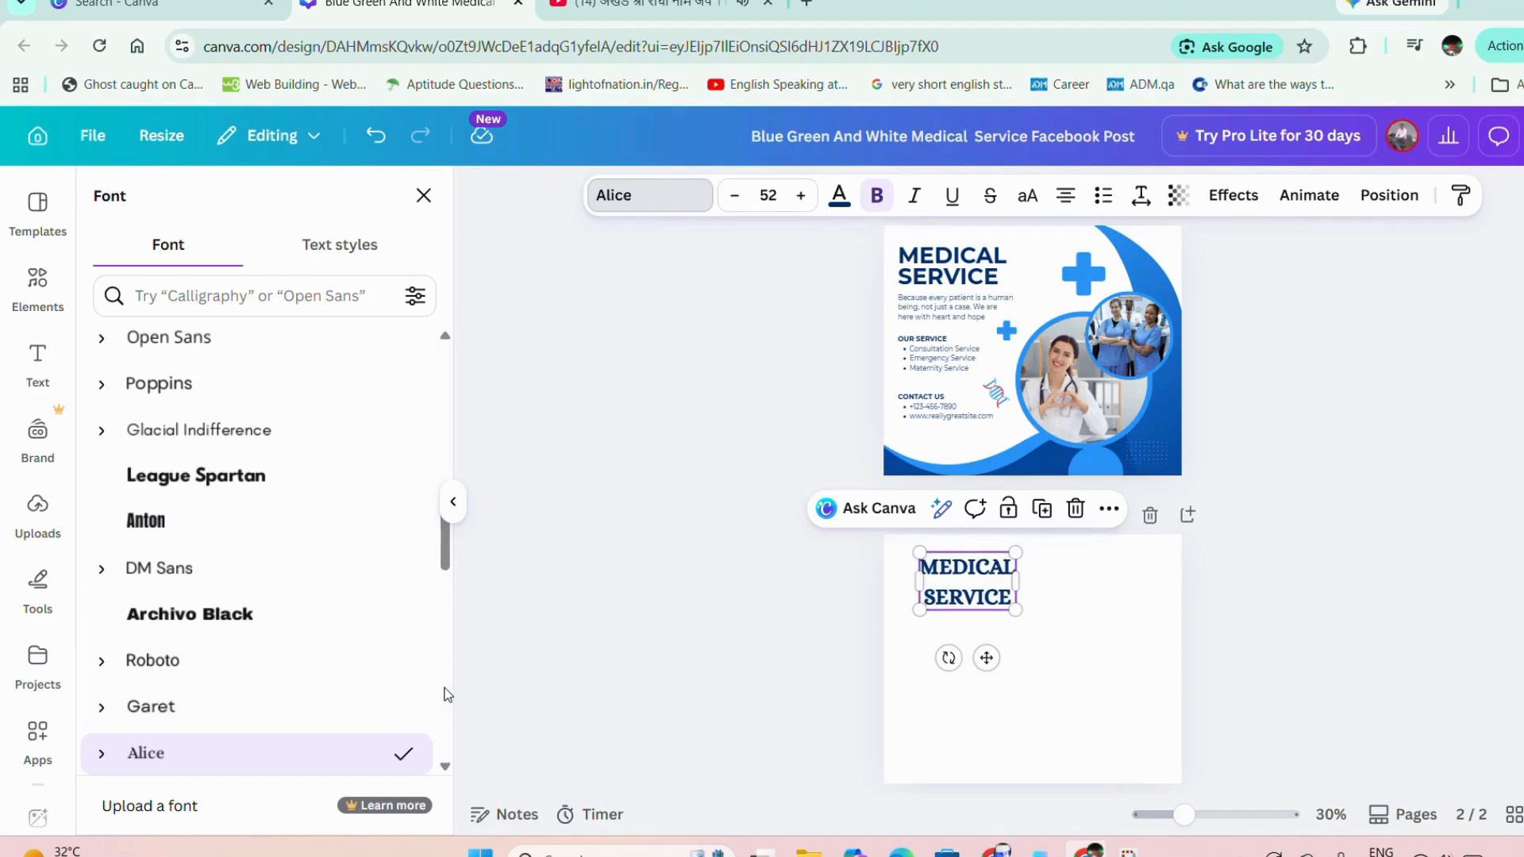
scroll(449, 695, down, 5)
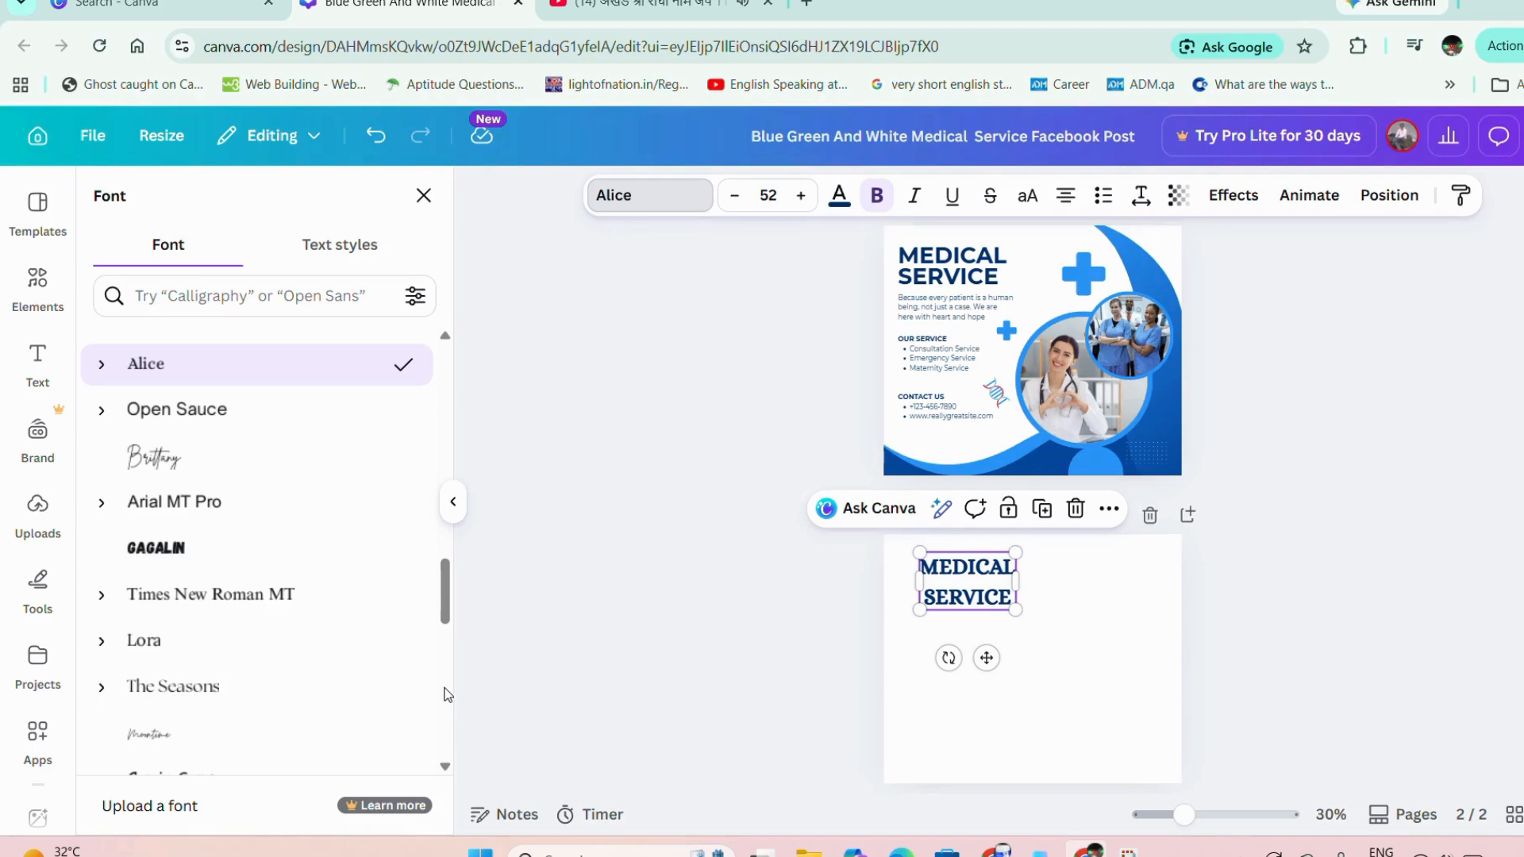
Widen the heading's text box slightly and left-align the MEDICAL line
drag(1022, 584, 1039, 583)
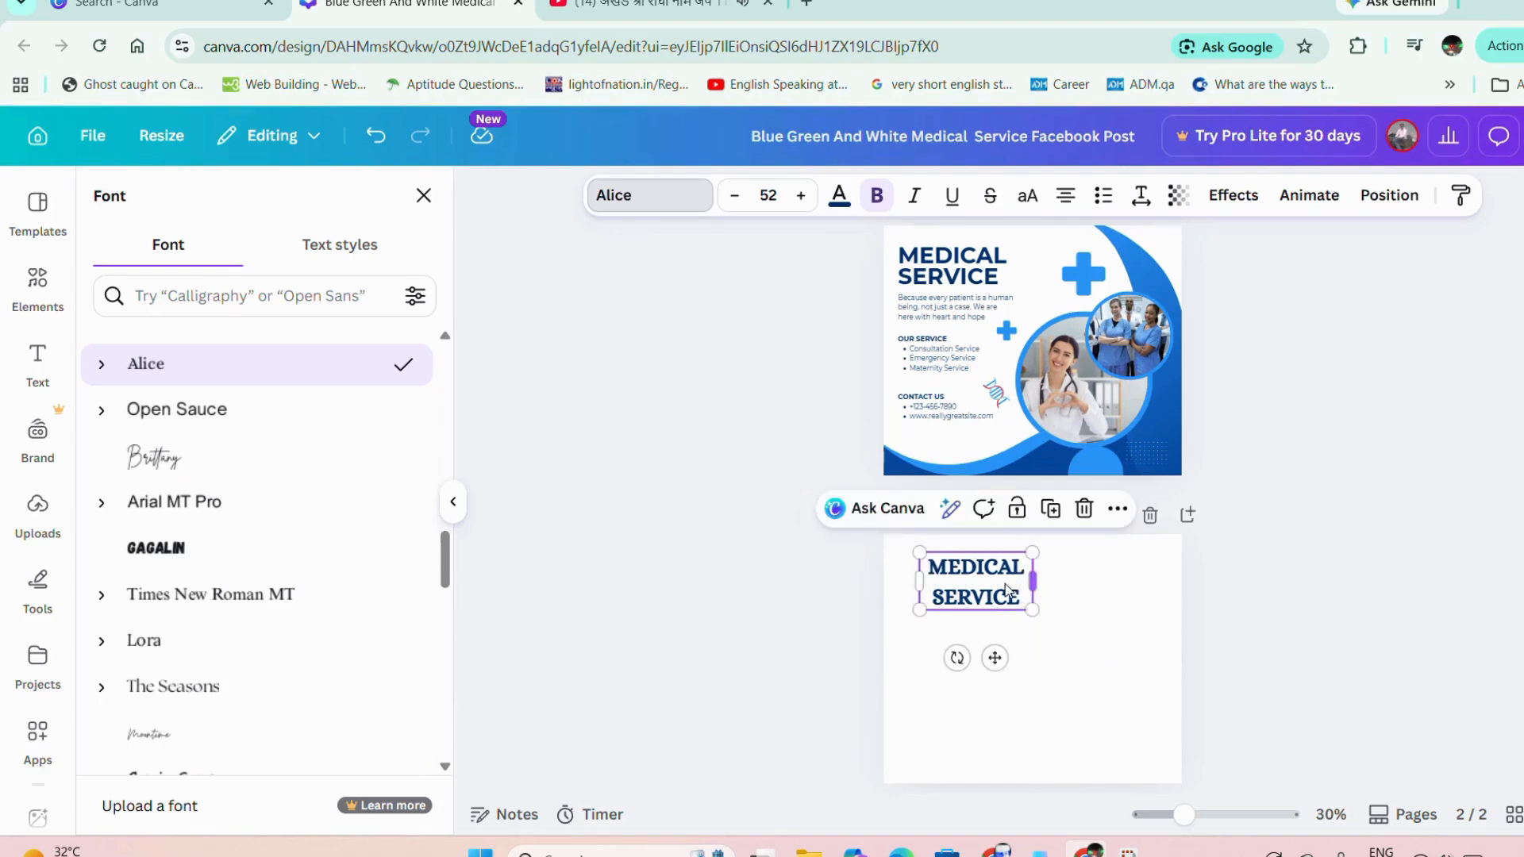
click(939, 597)
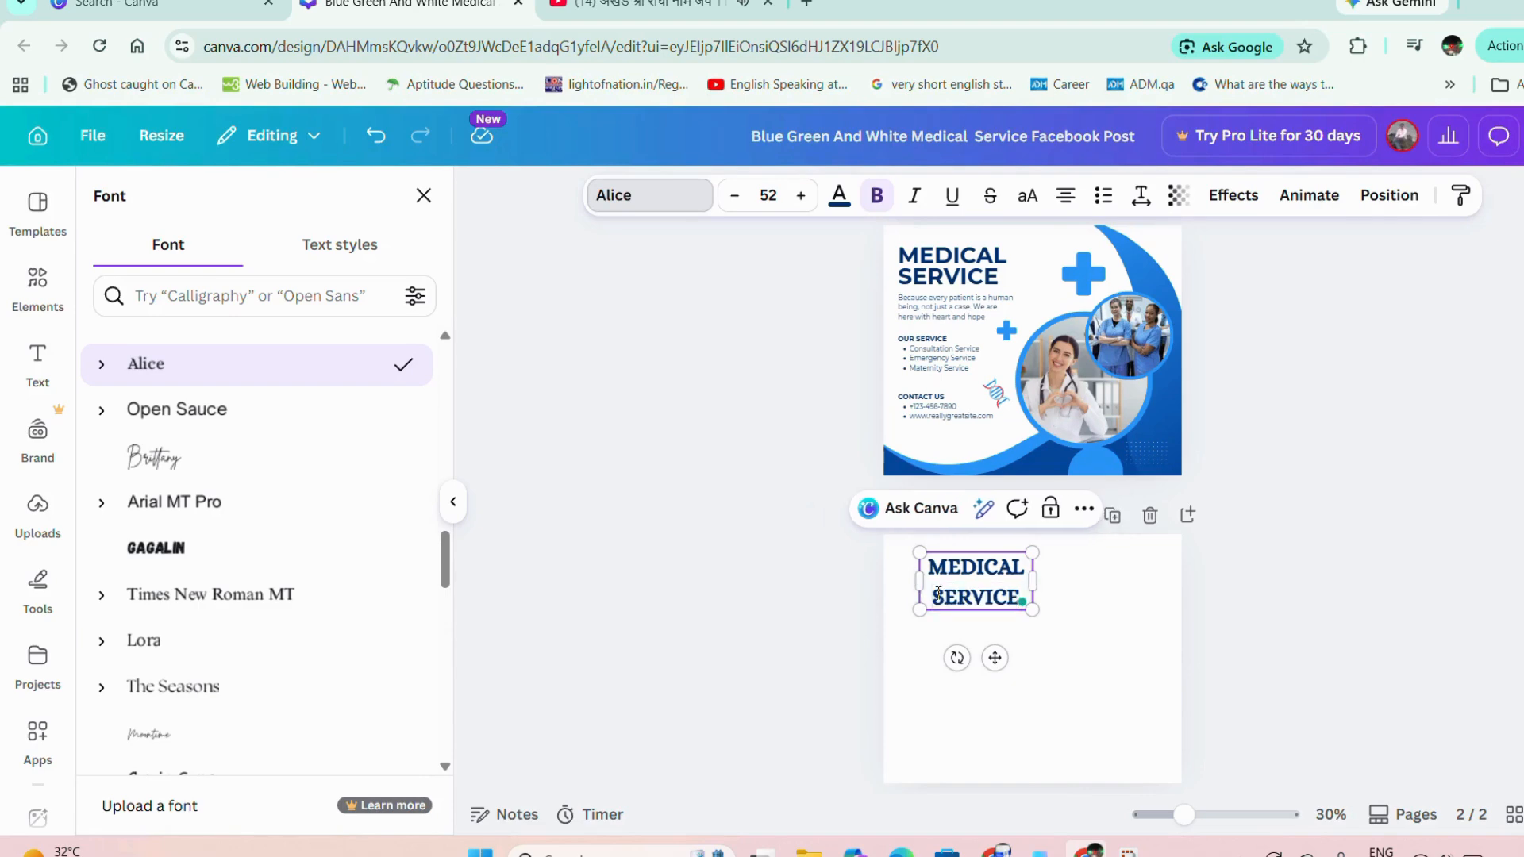
drag(931, 566, 1014, 603)
mouse_move(1024, 597)
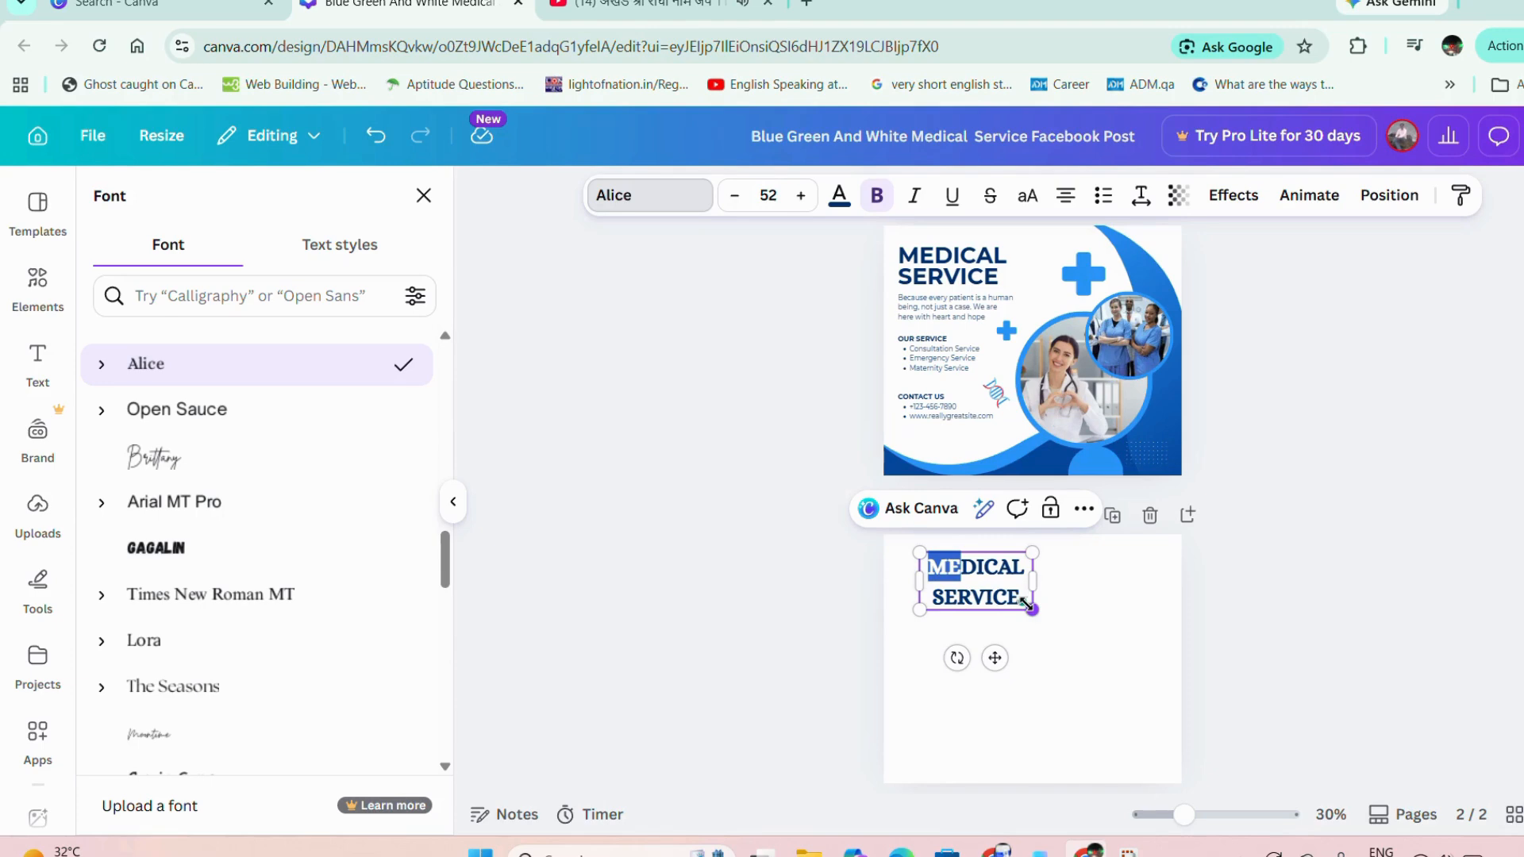
click(1067, 199)
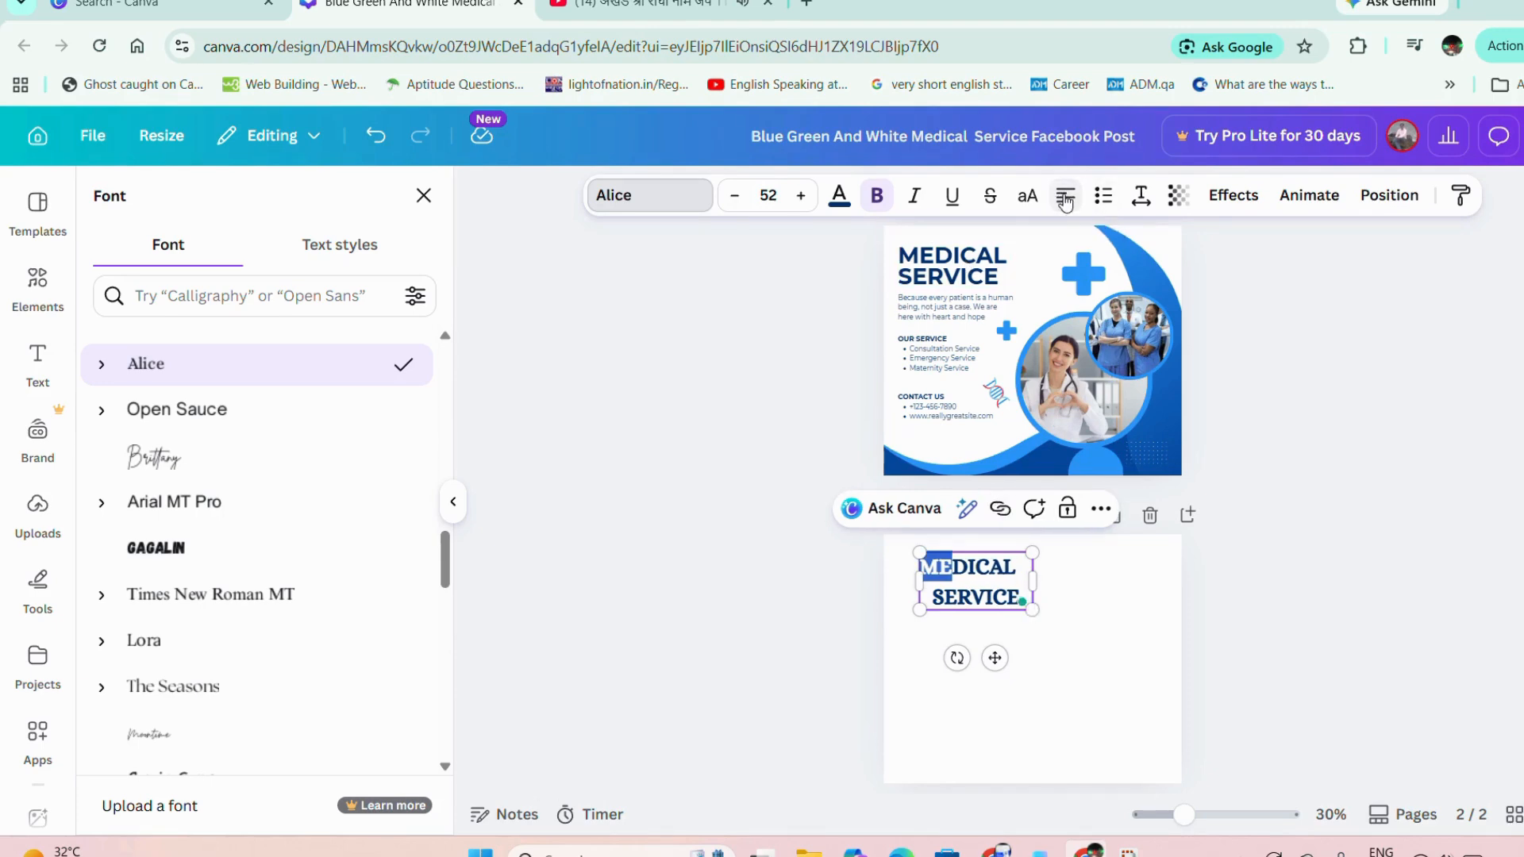
Delete the character in front of SERVICE so that it lines up with the left edge of MEDICAL, and deselect the heading
click(935, 596)
key(BackSpace)
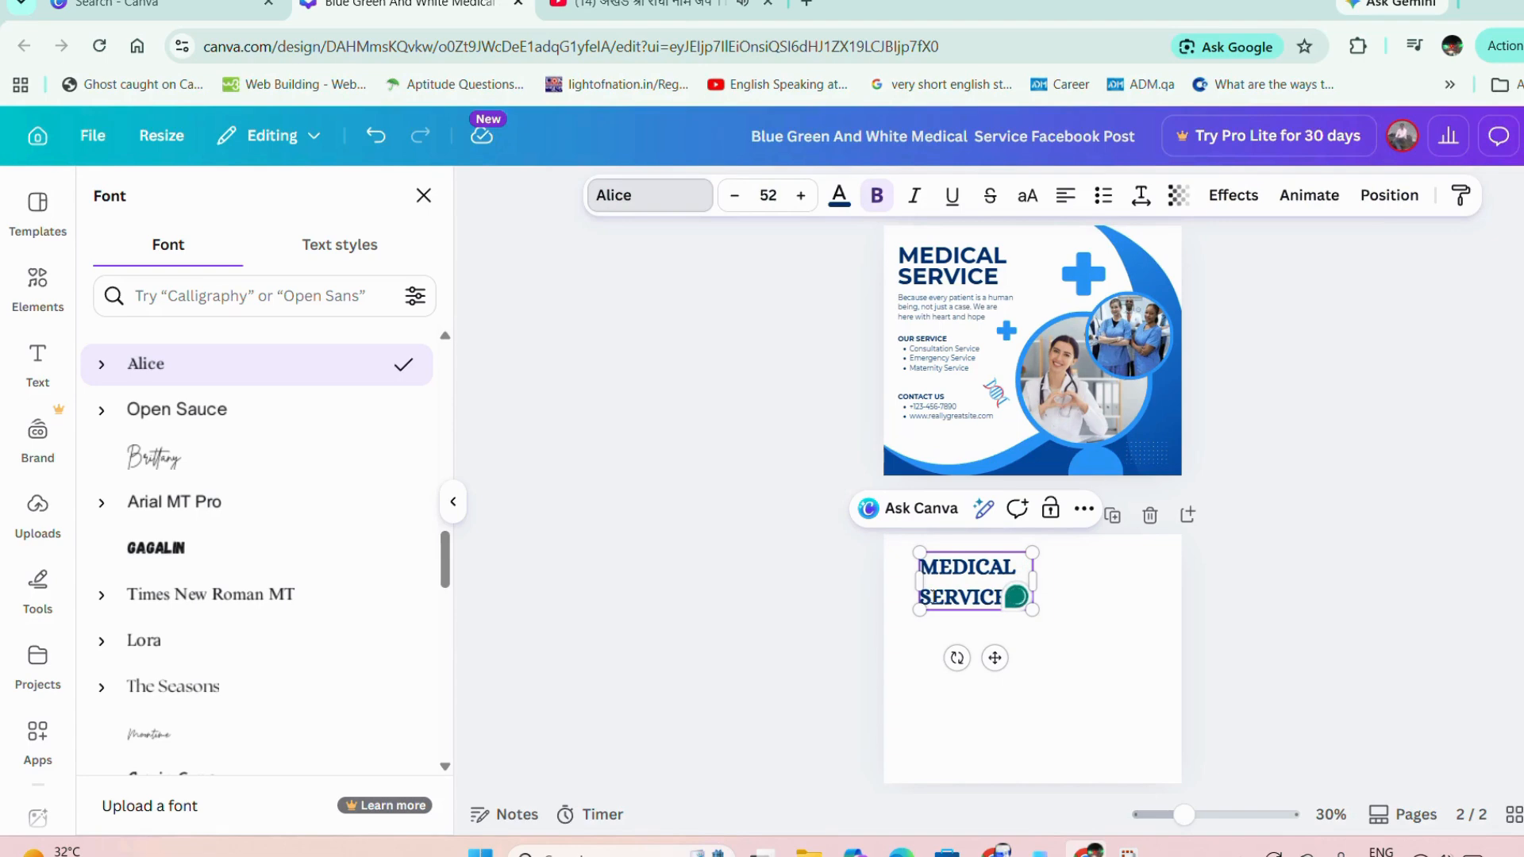
key(Escape)
click(1232, 573)
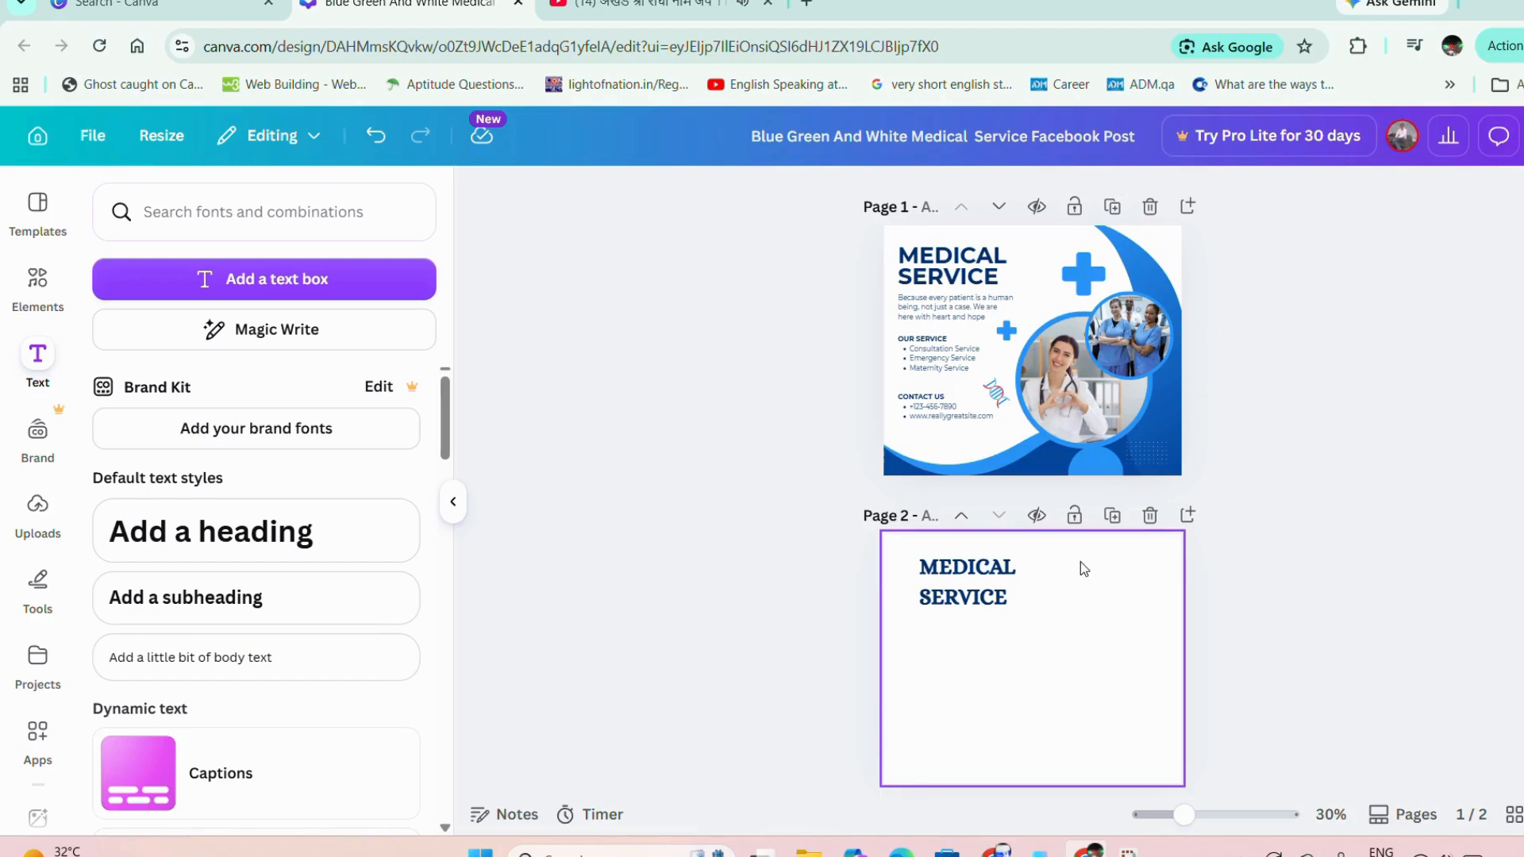
Move the heading slightly up and to the left on page 2 and increase its font size to 55
click(970, 601)
drag(970, 601, 960, 597)
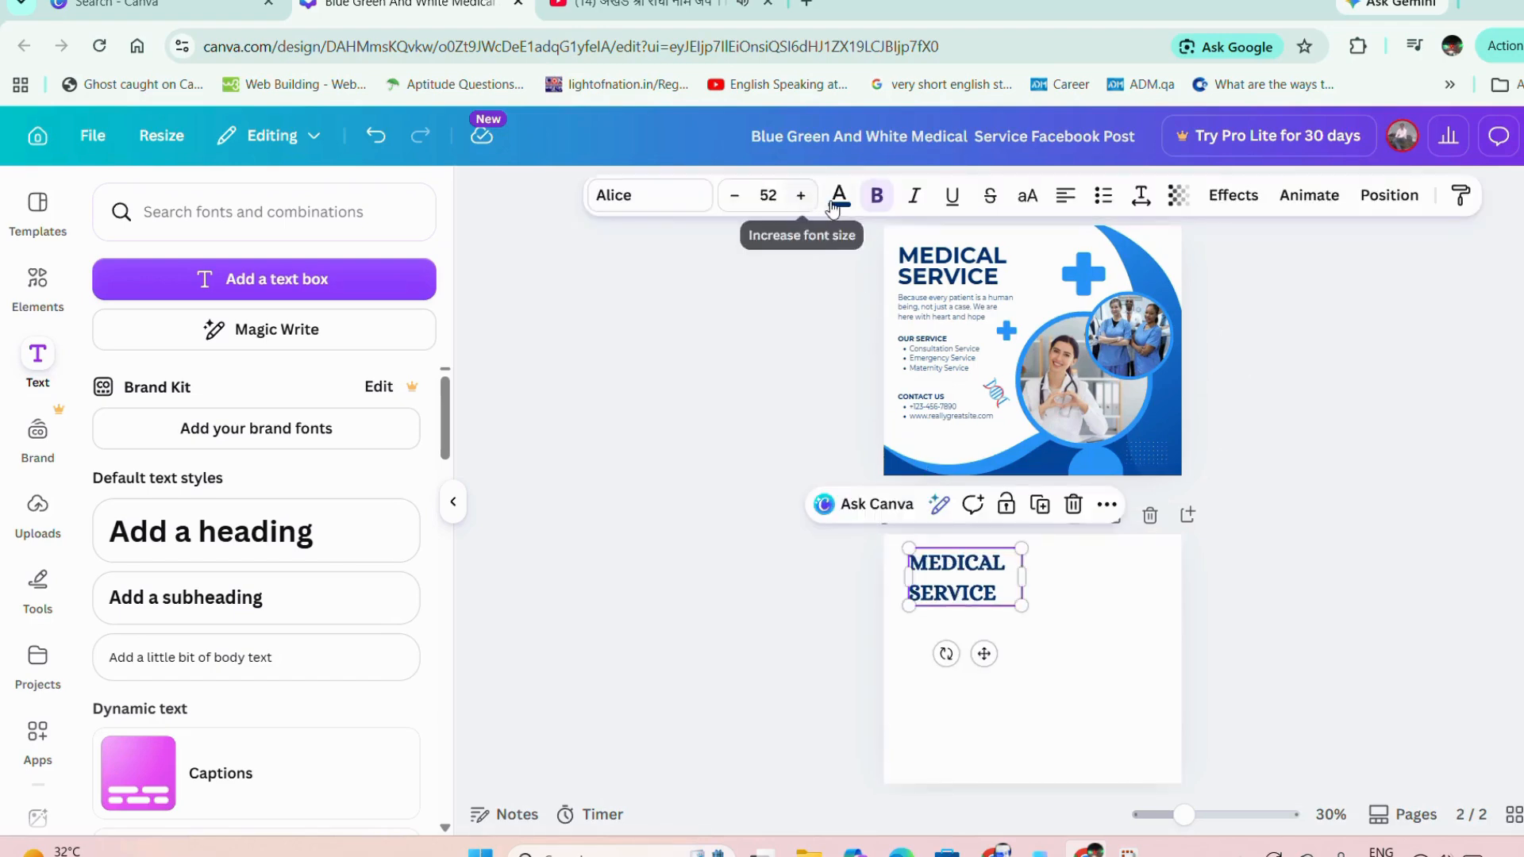
click(802, 200)
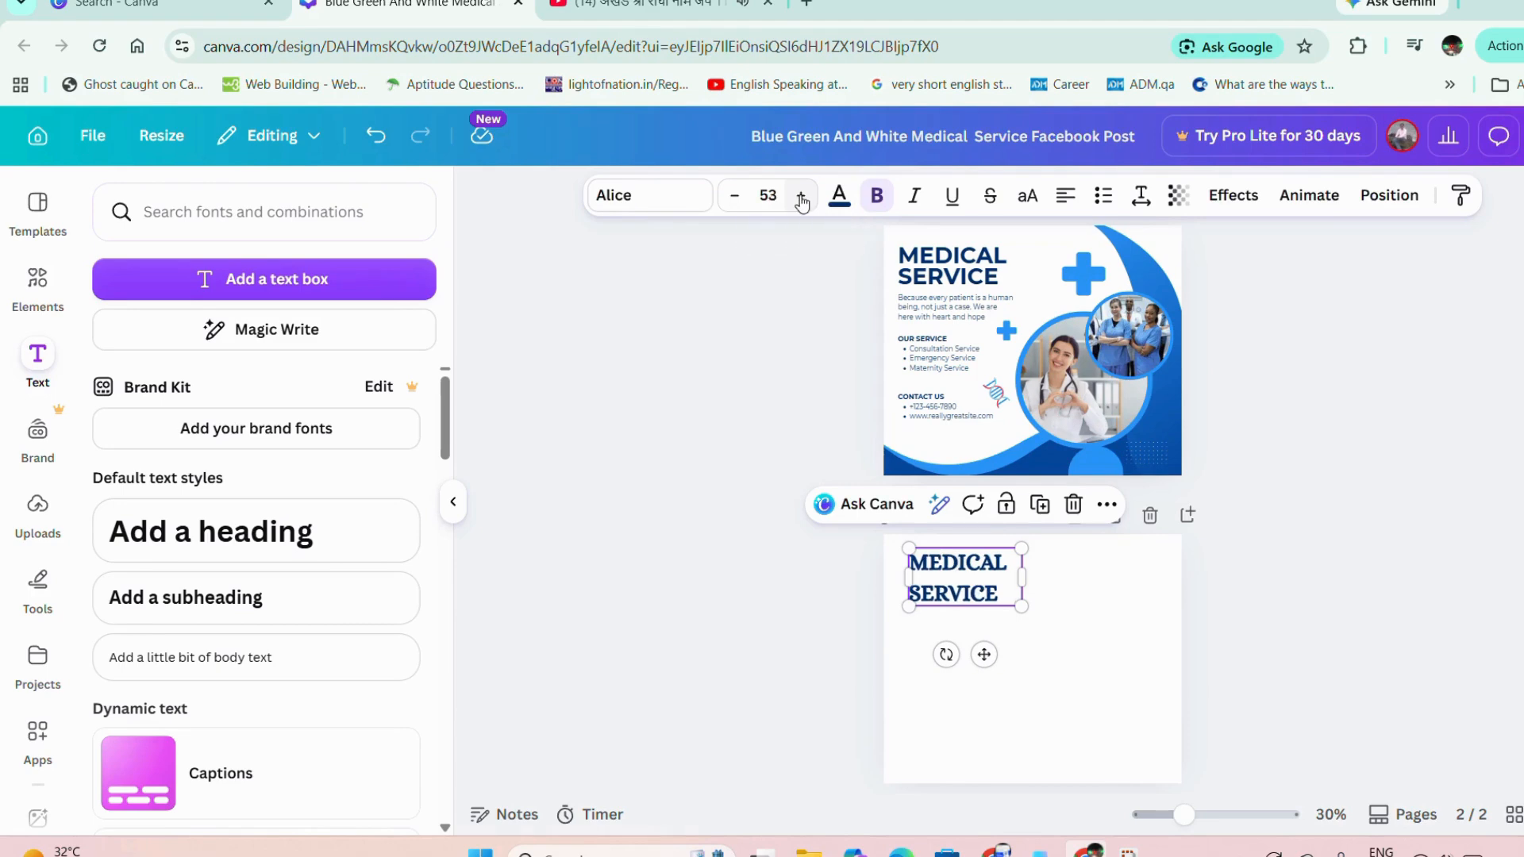
click(801, 200)
click(801, 200)
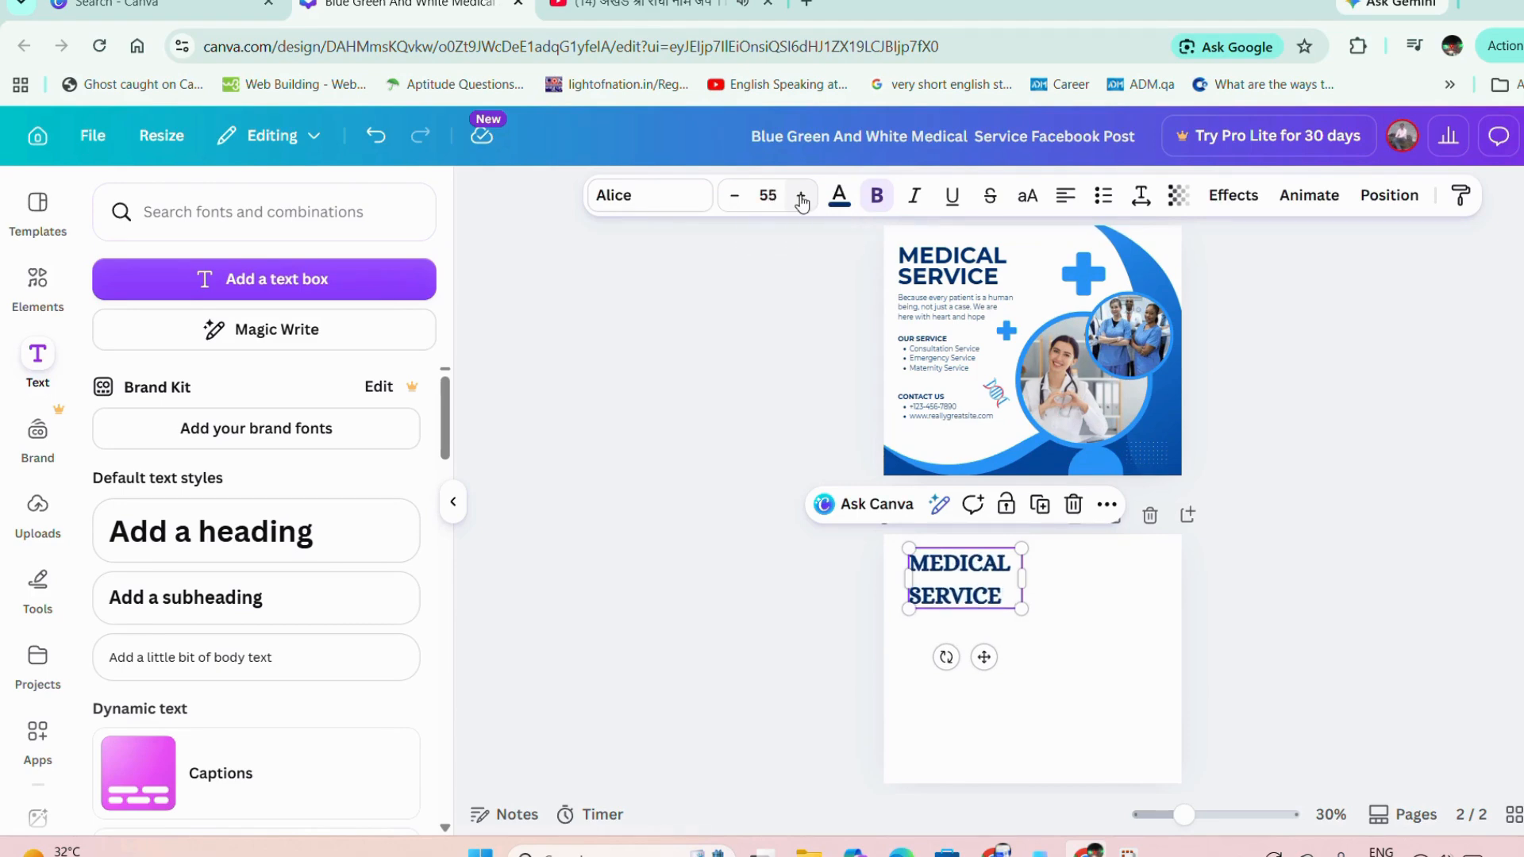
Search the frame elements for "plus sign" and add a plus-shaped frame with rounded corners to page 2
click(198, 230)
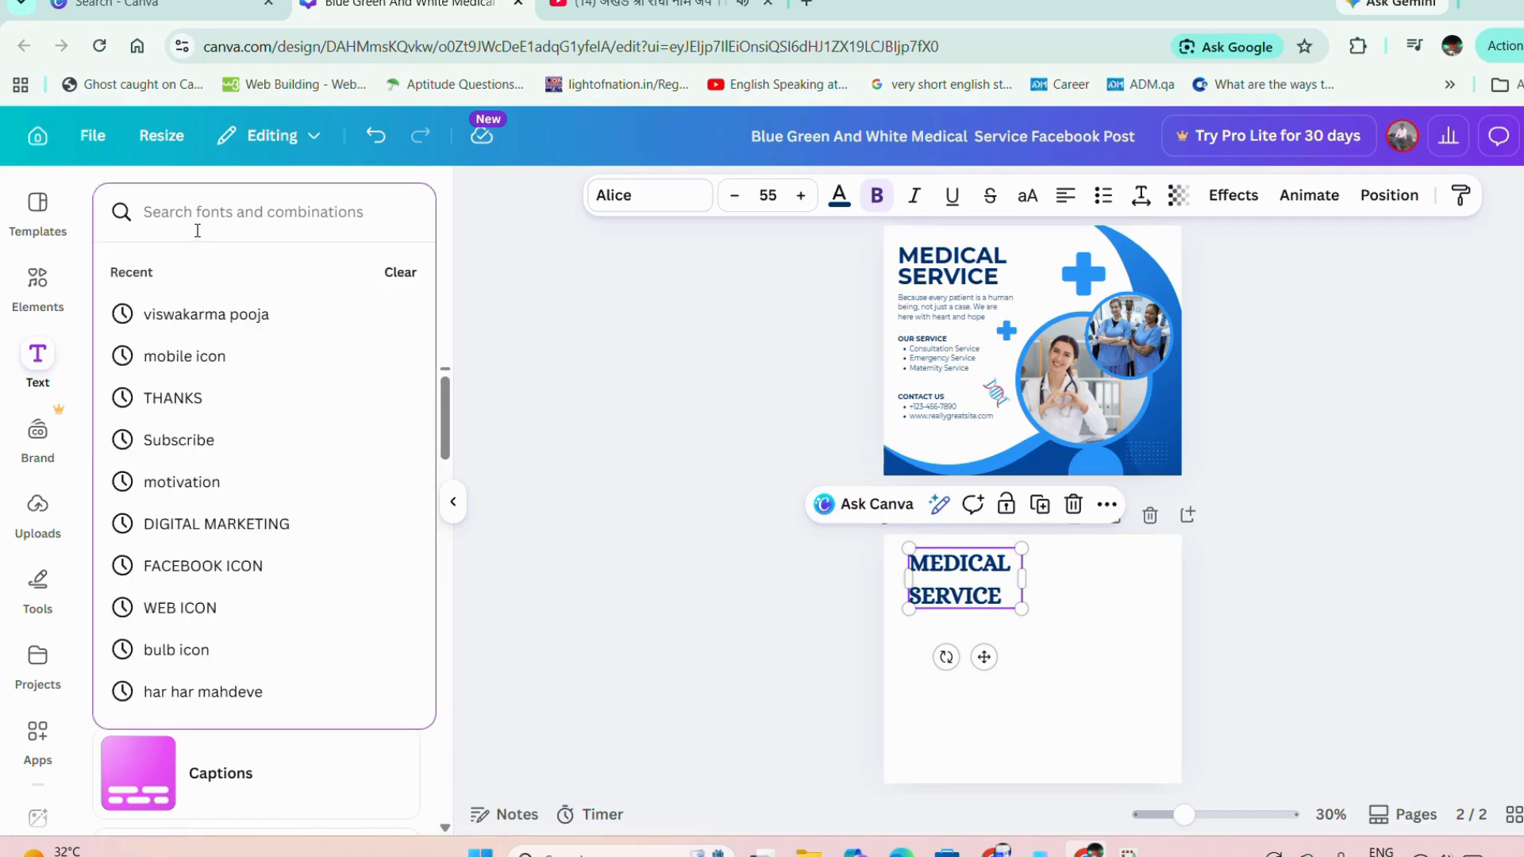
text(PLUS)
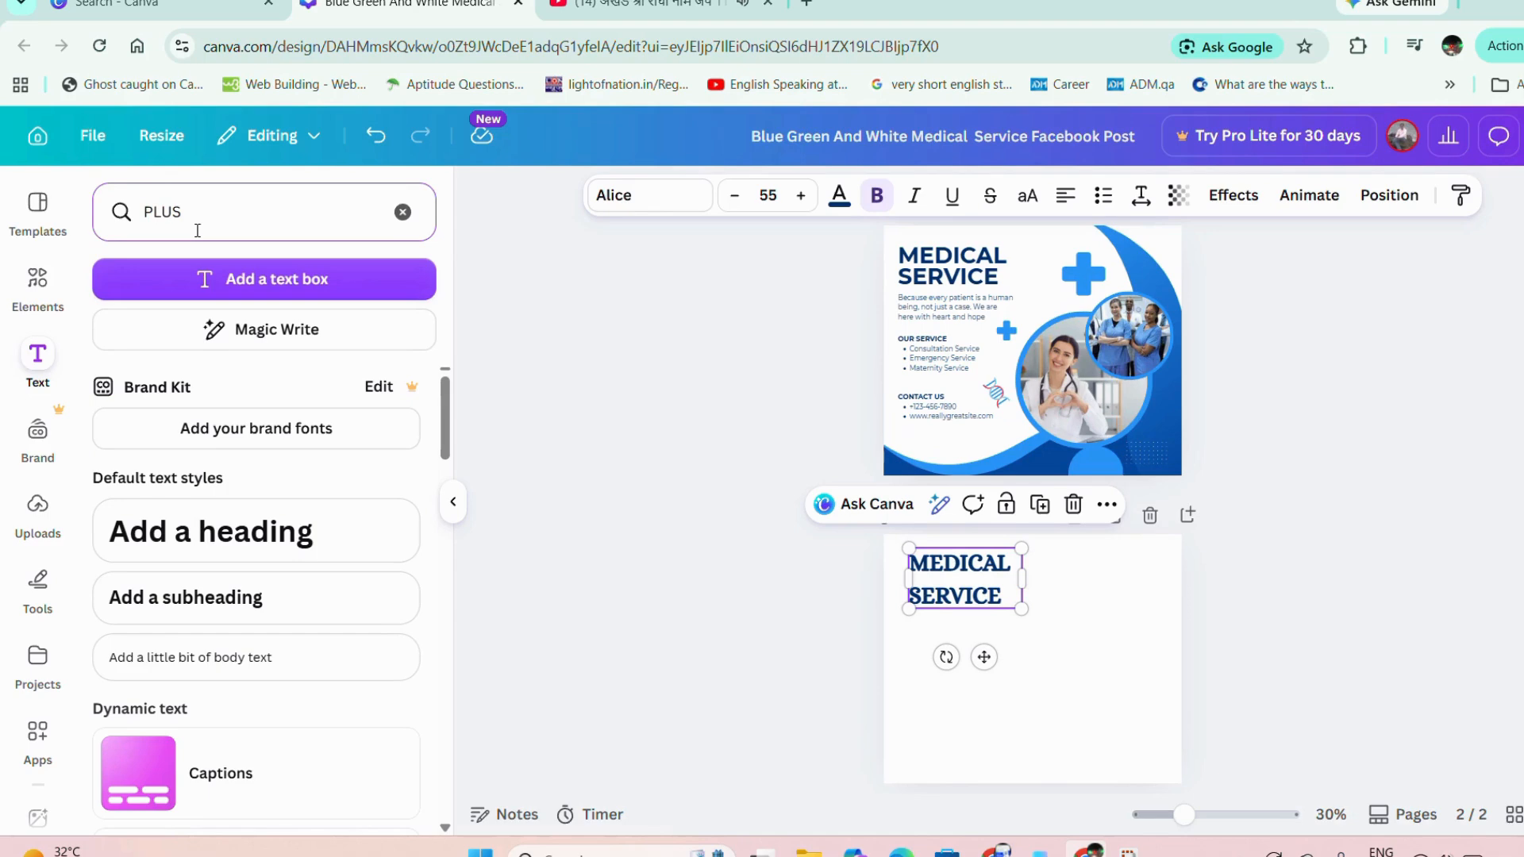
click(37, 286)
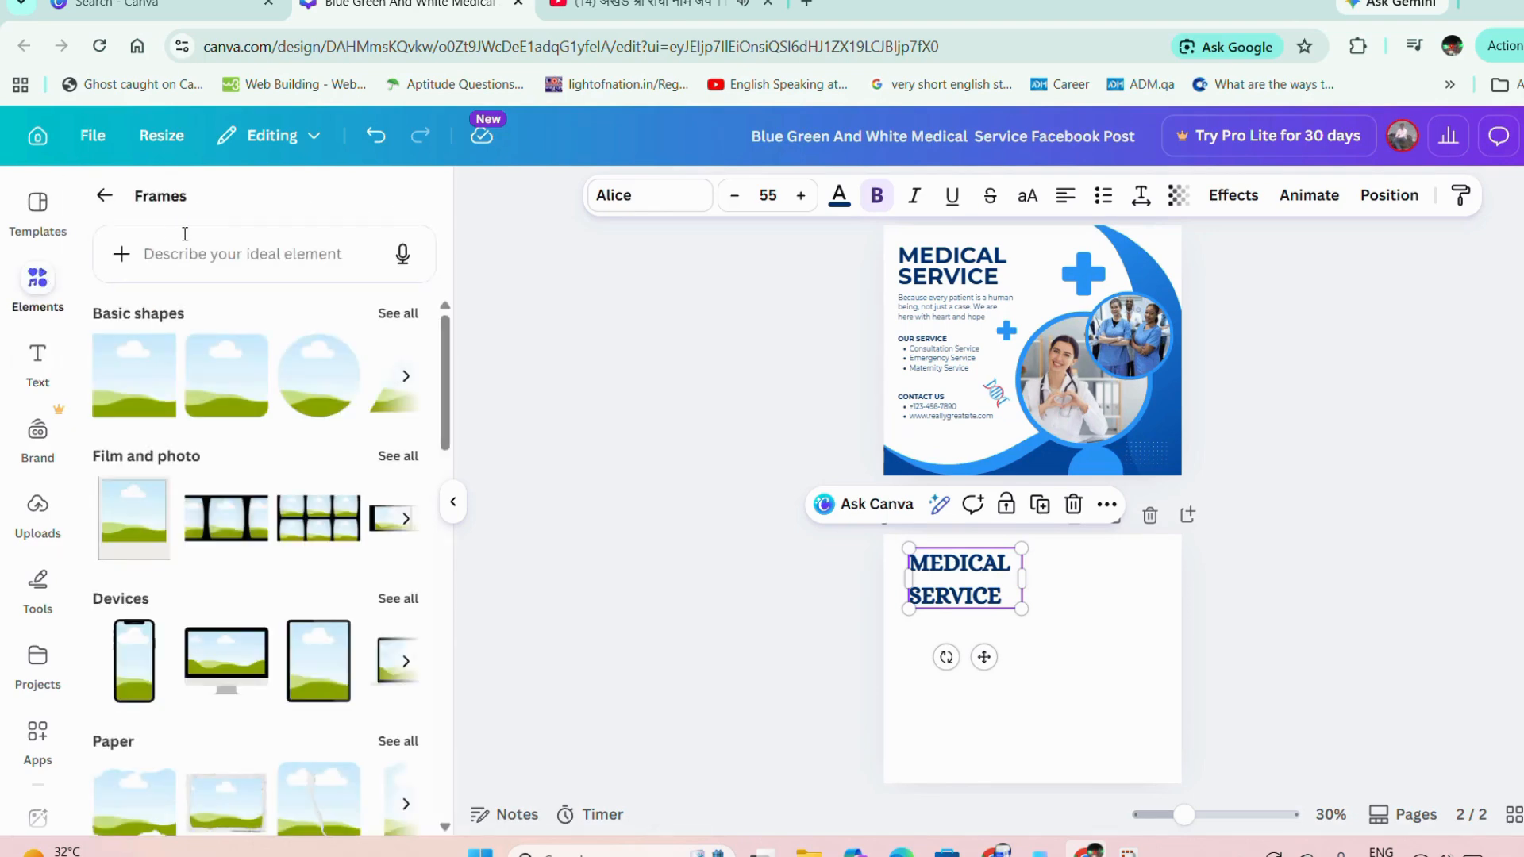
click(197, 247)
text(PLUS)
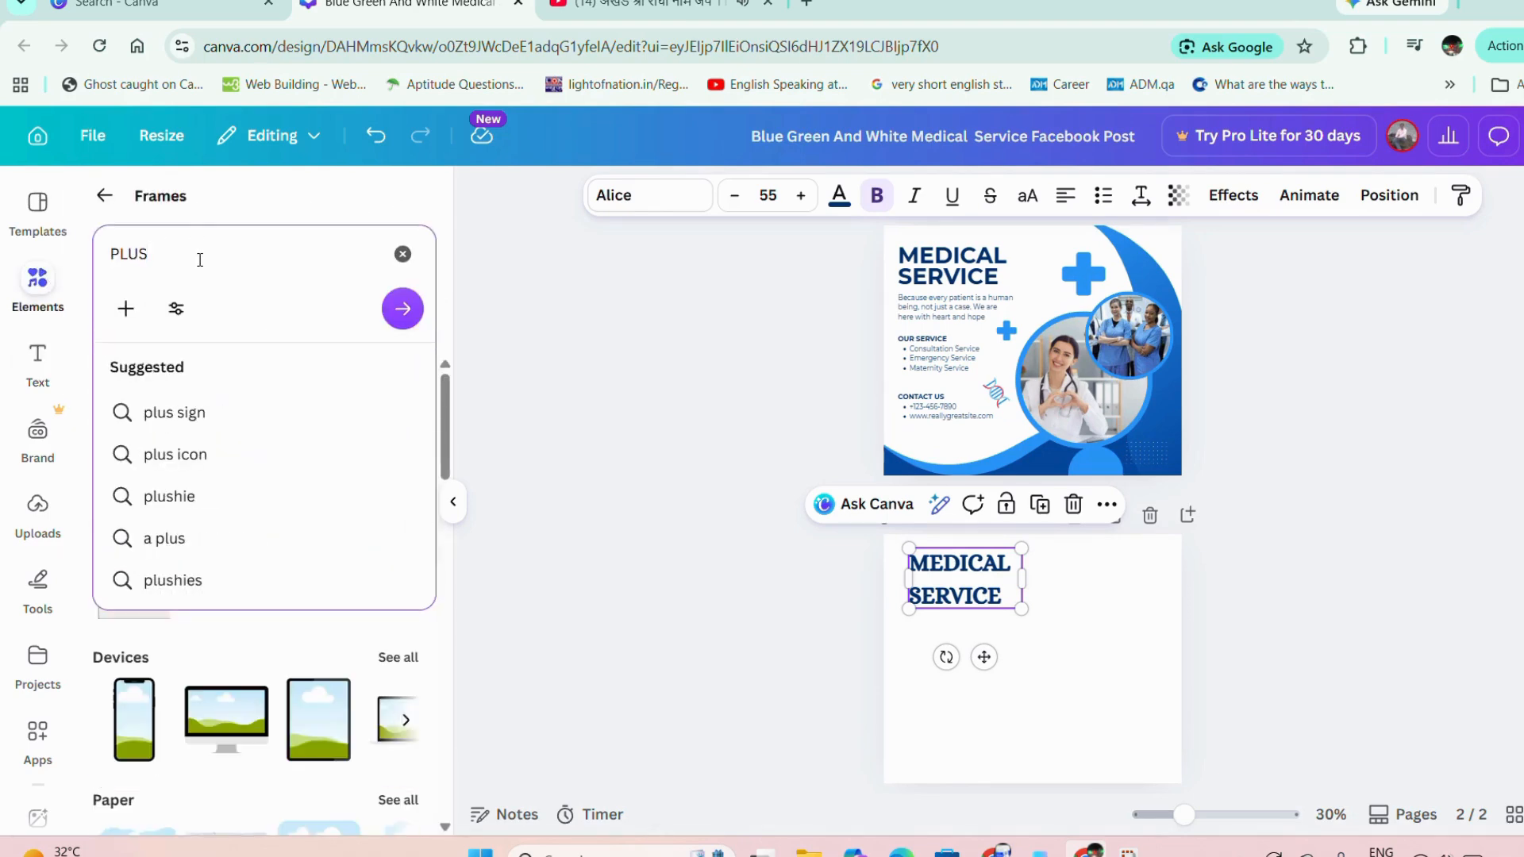
click(204, 413)
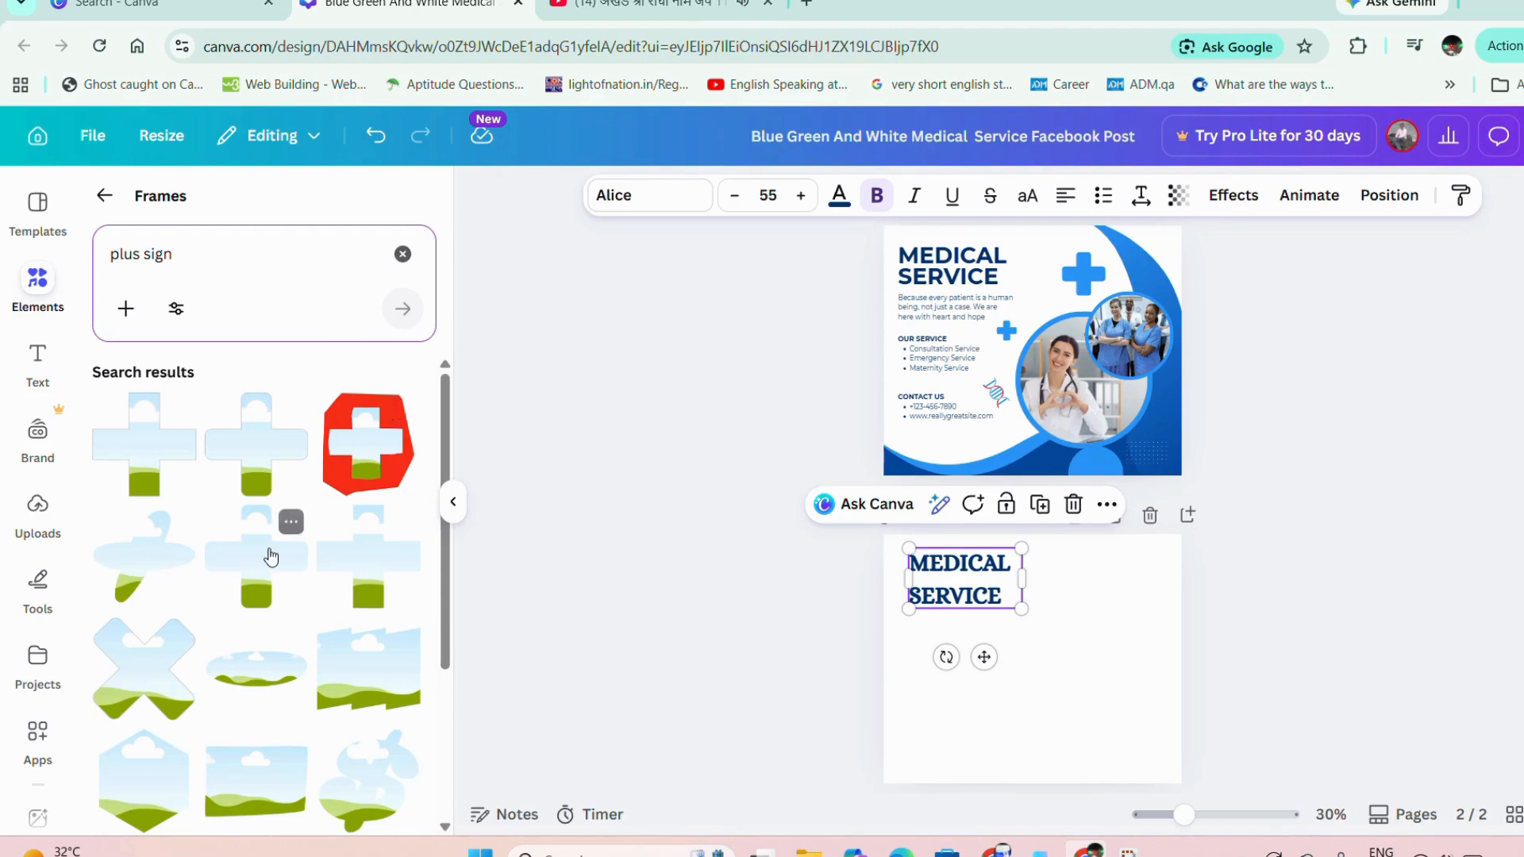
click(271, 558)
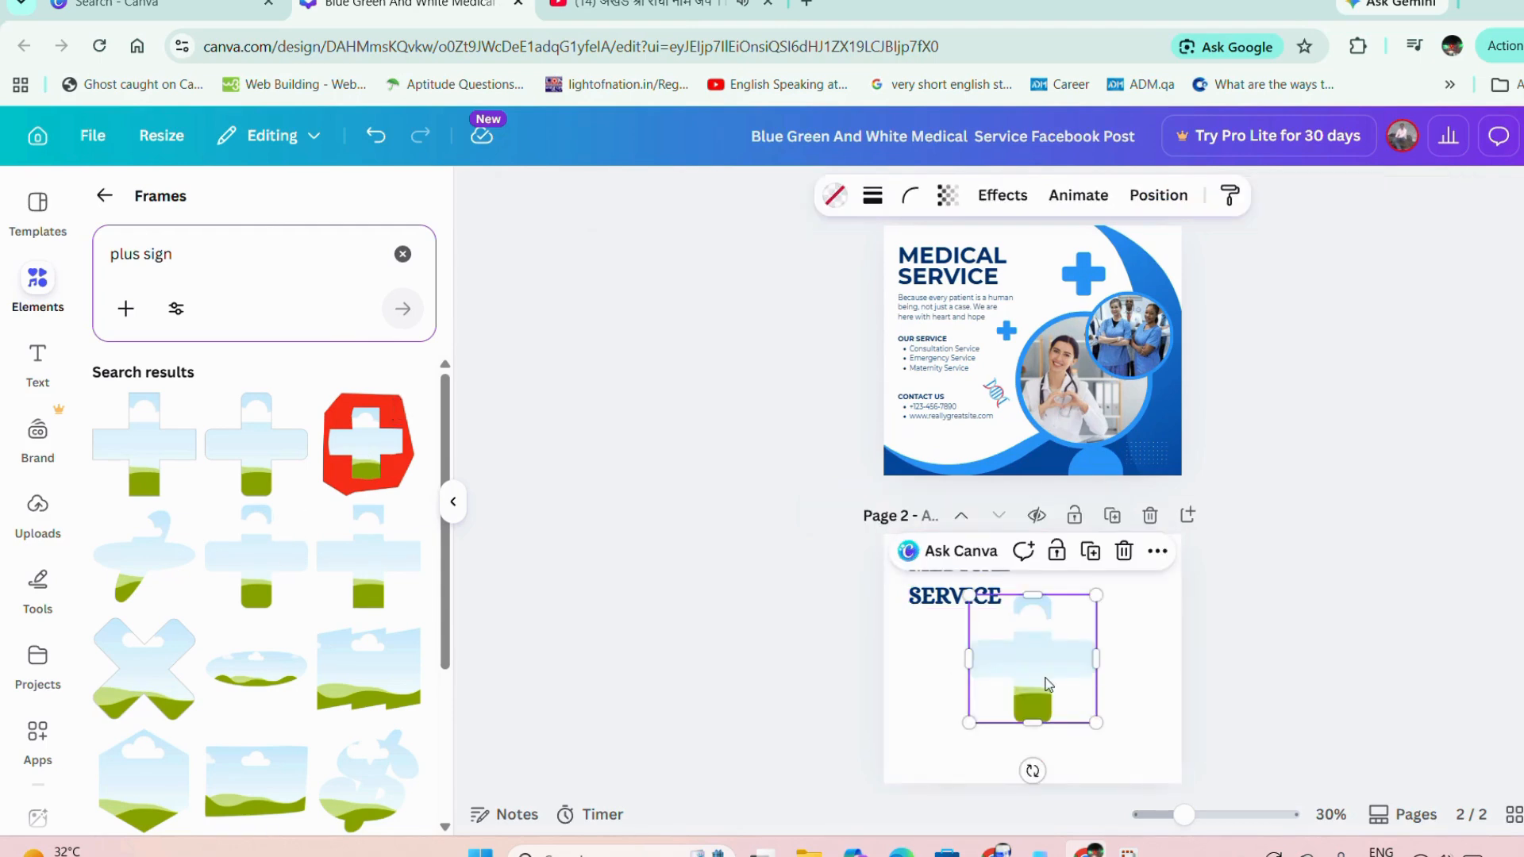
Shrink the plus frame to a small icon and place it near the page's upper right corner, beside the heading
drag(1048, 685, 1108, 648)
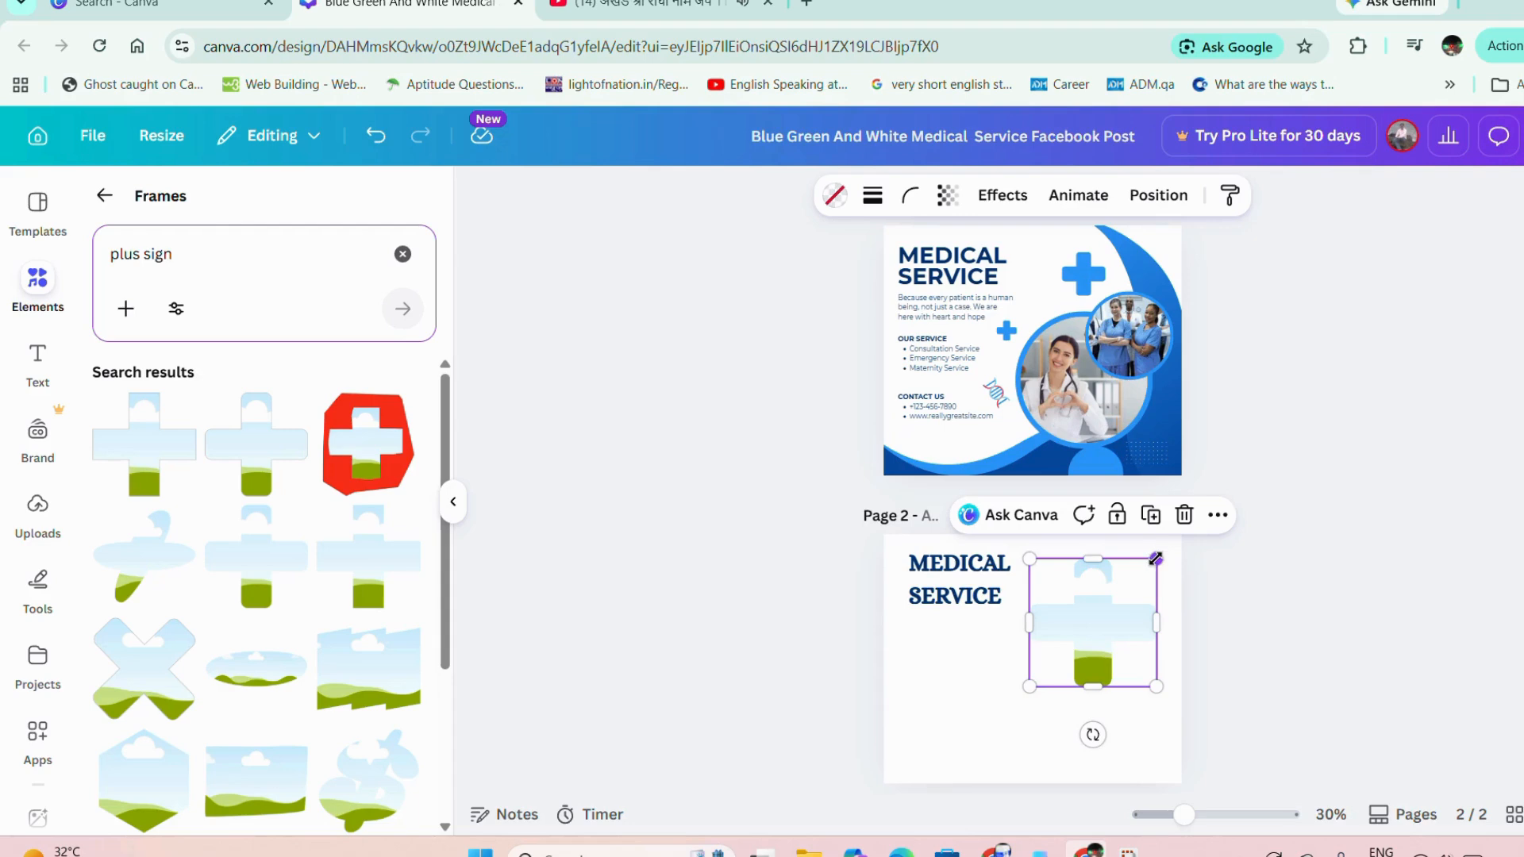
drag(1156, 559, 1068, 649)
drag(1066, 734, 1137, 640)
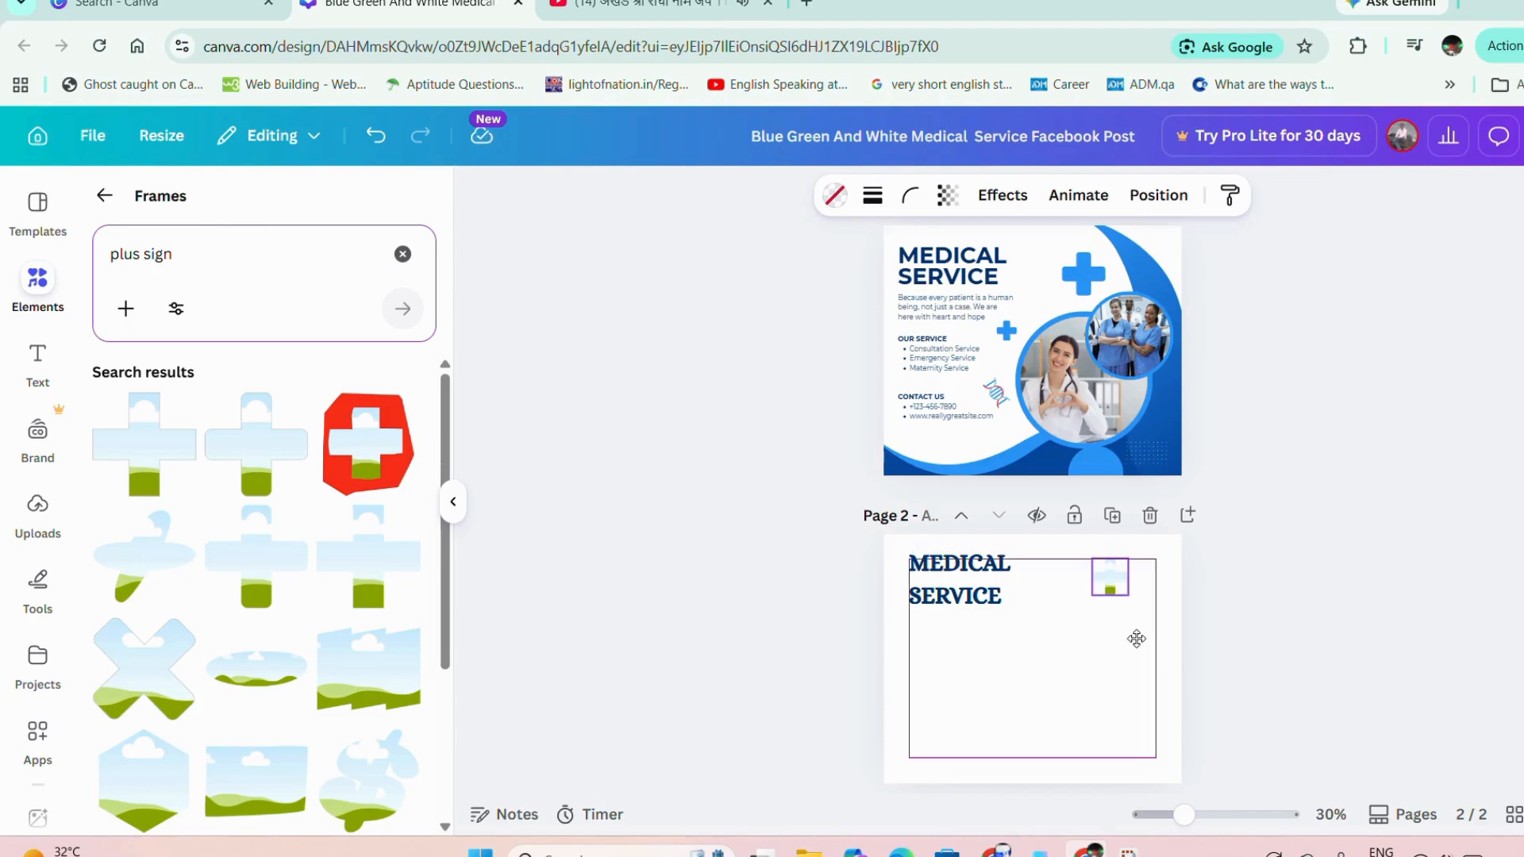
Fill the plus frame with the bright blue that matches the plus signs on page 1
click(834, 195)
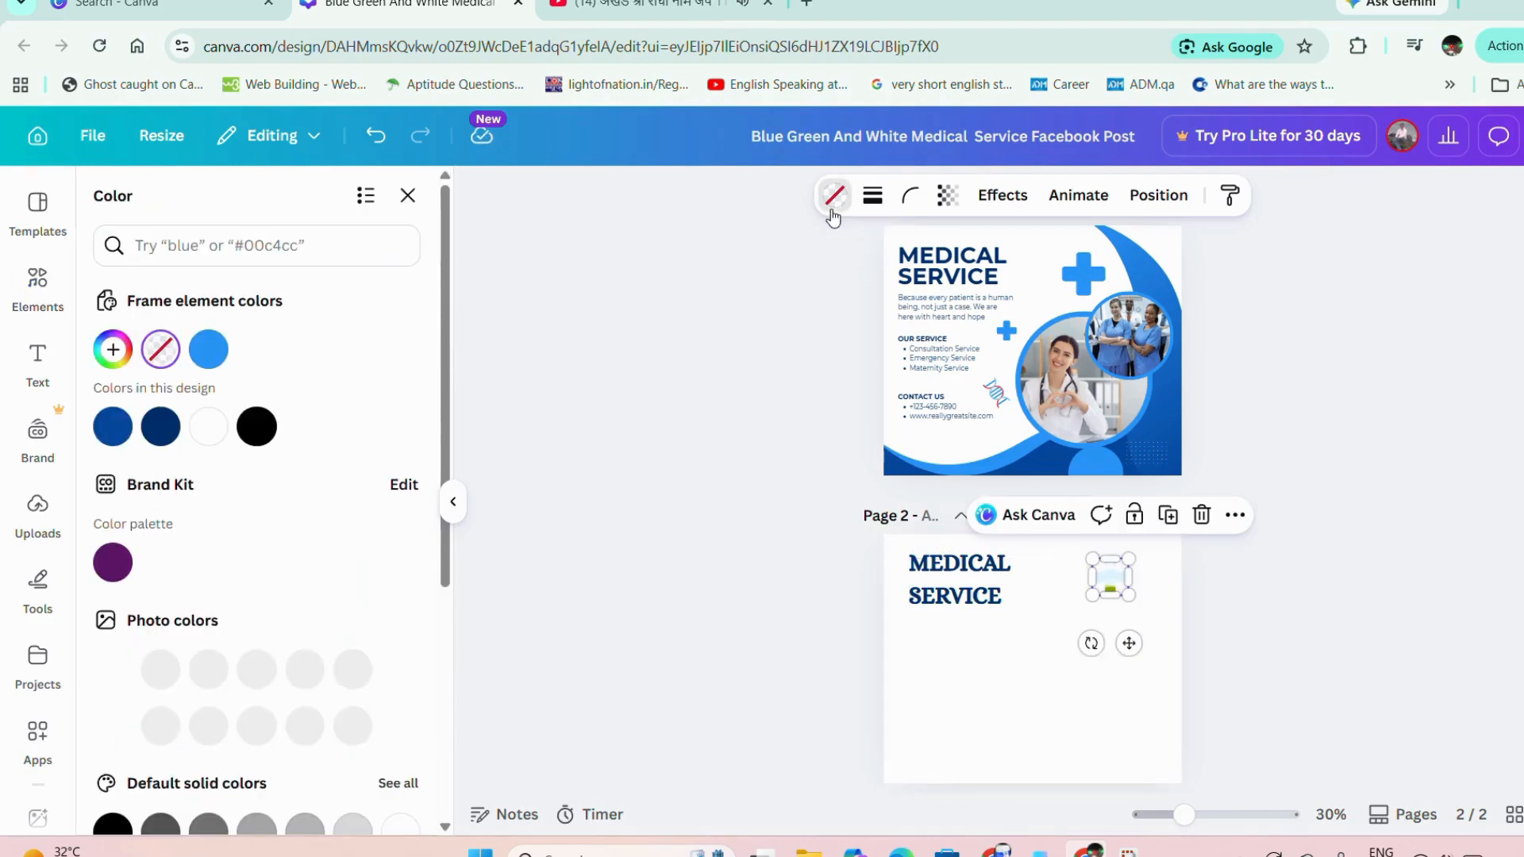
click(197, 358)
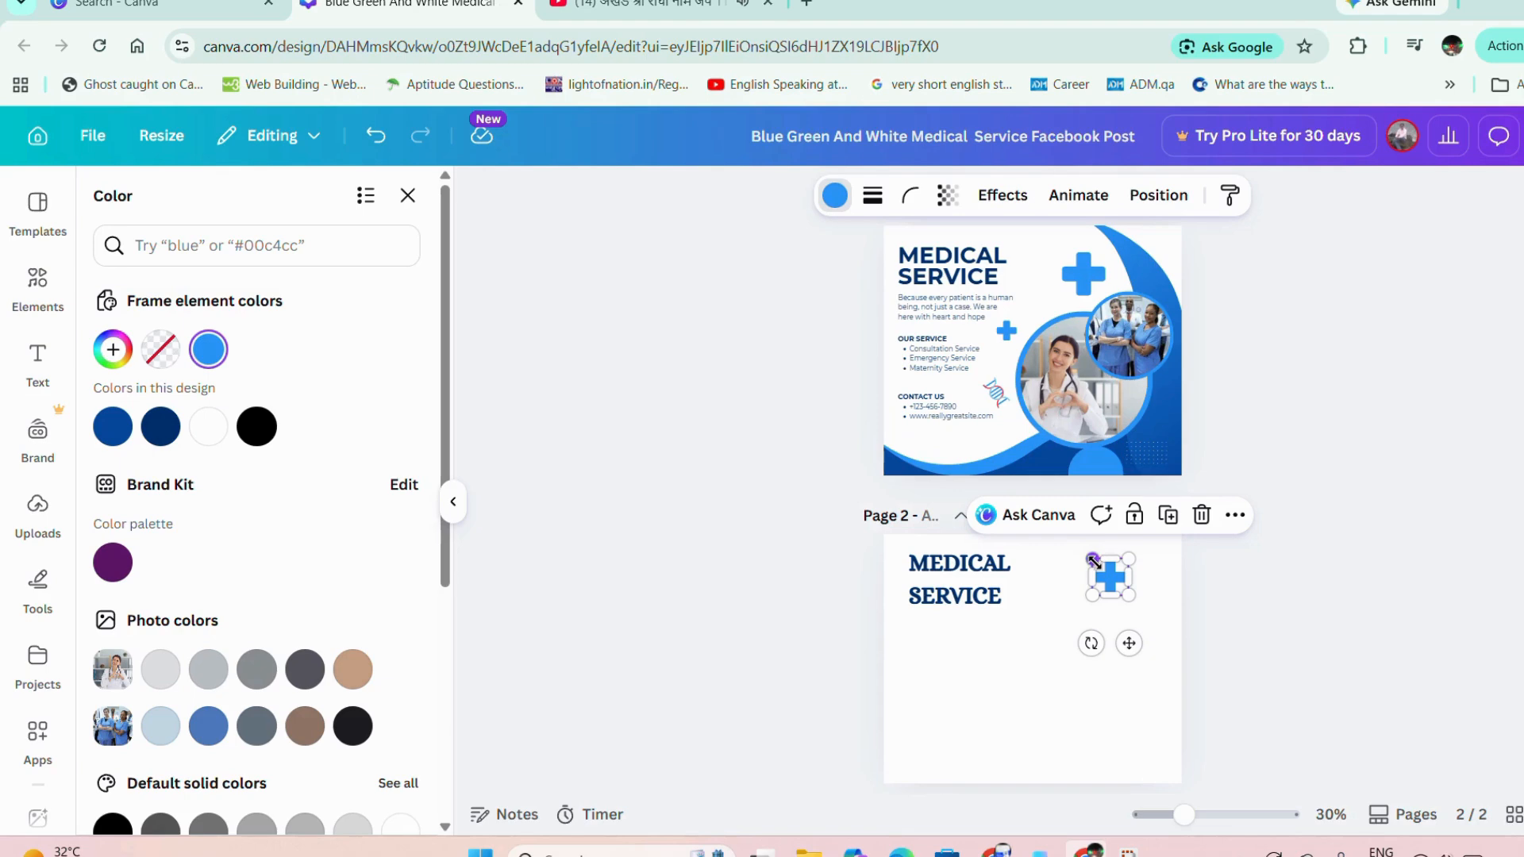
key(Escape)
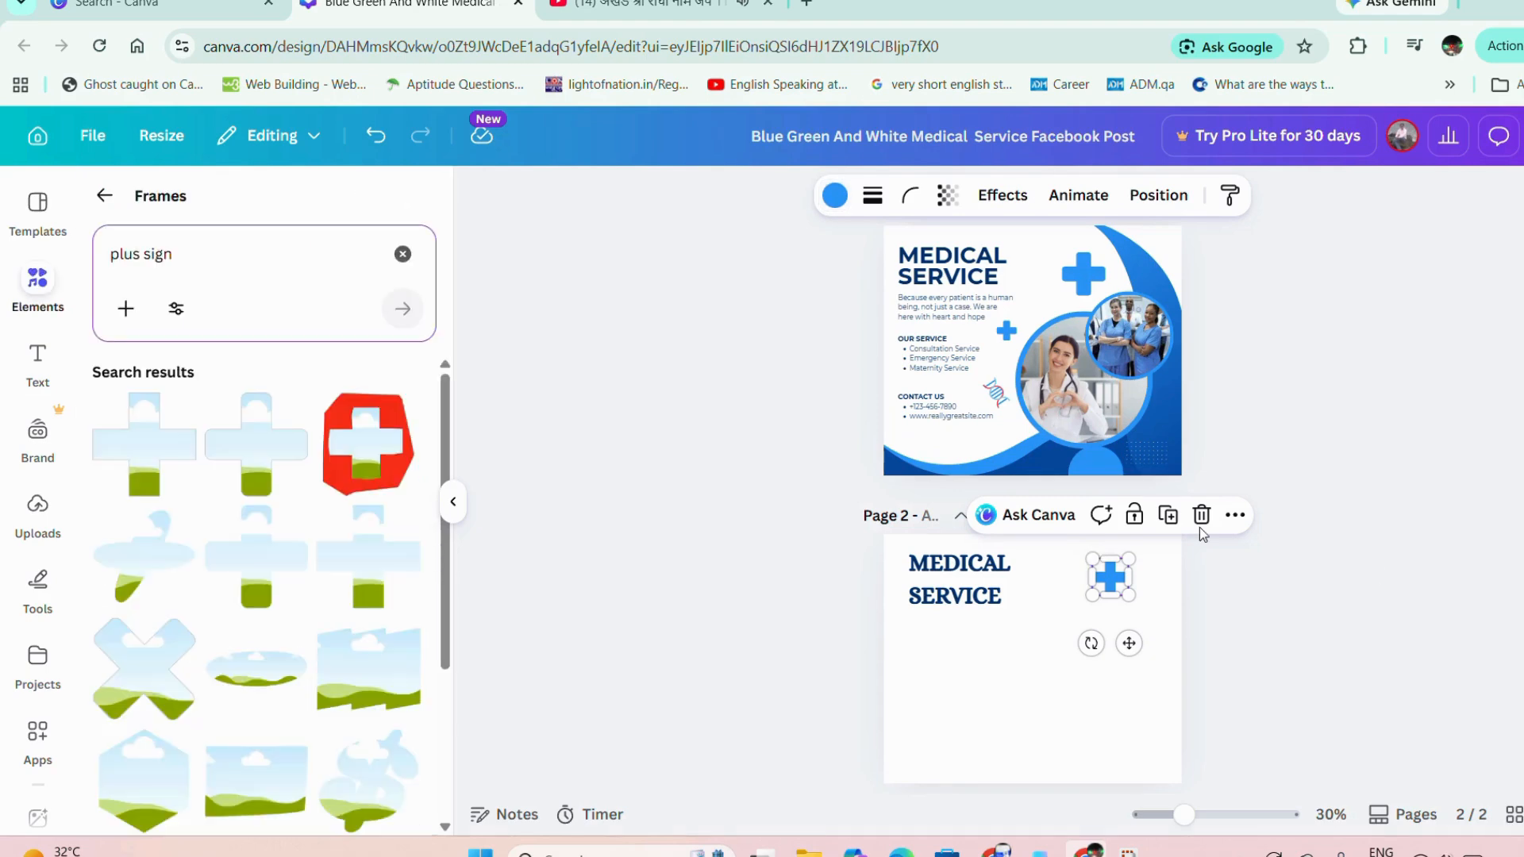
Clear the plus sign search and look through all the basic shapes among the frames for a suitable shape
click(36, 292)
click(401, 255)
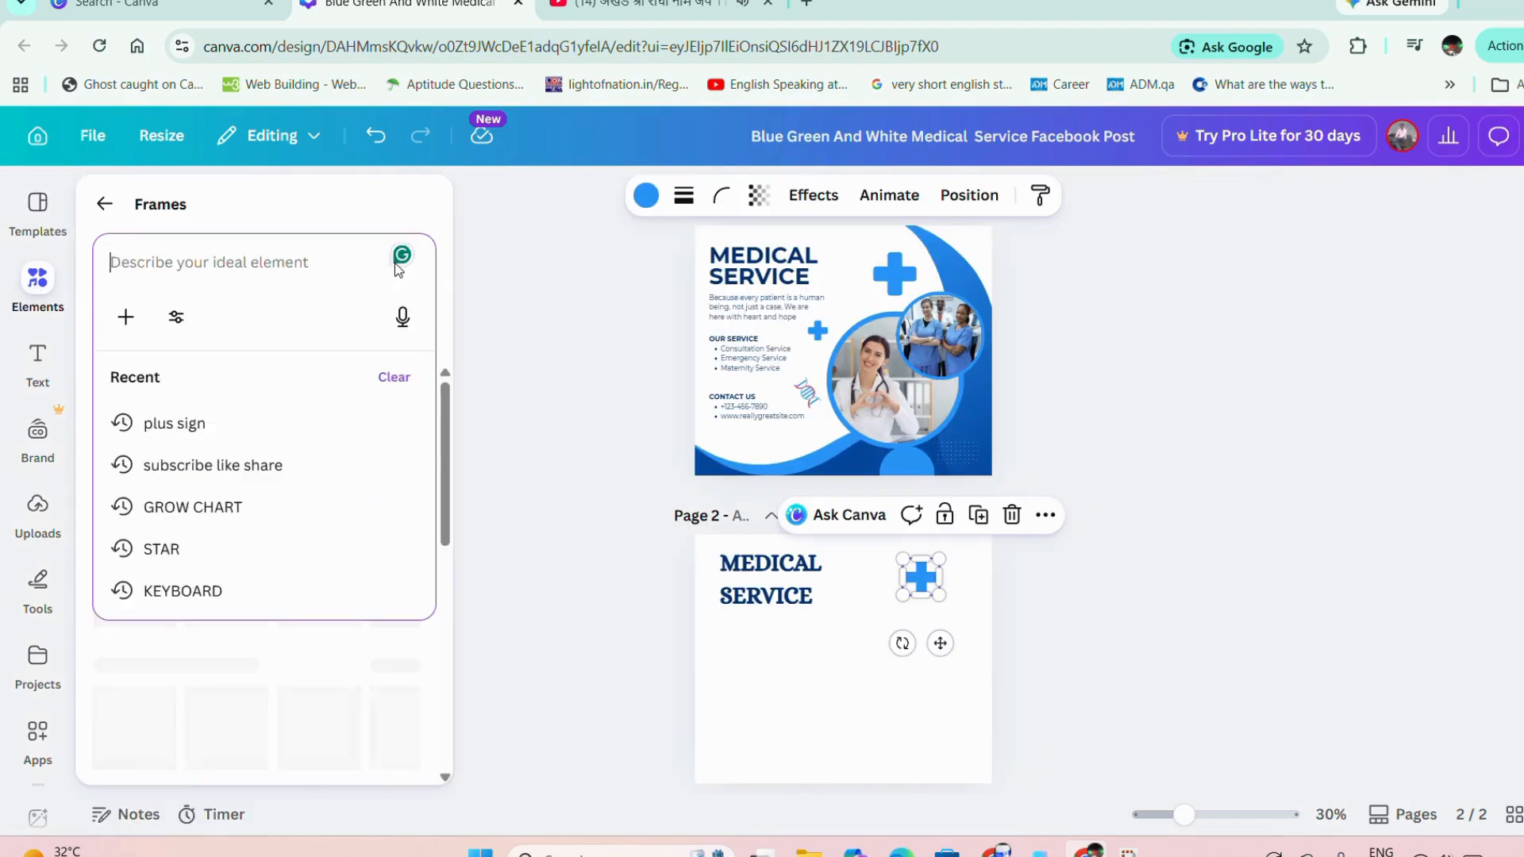
click(41, 330)
click(38, 316)
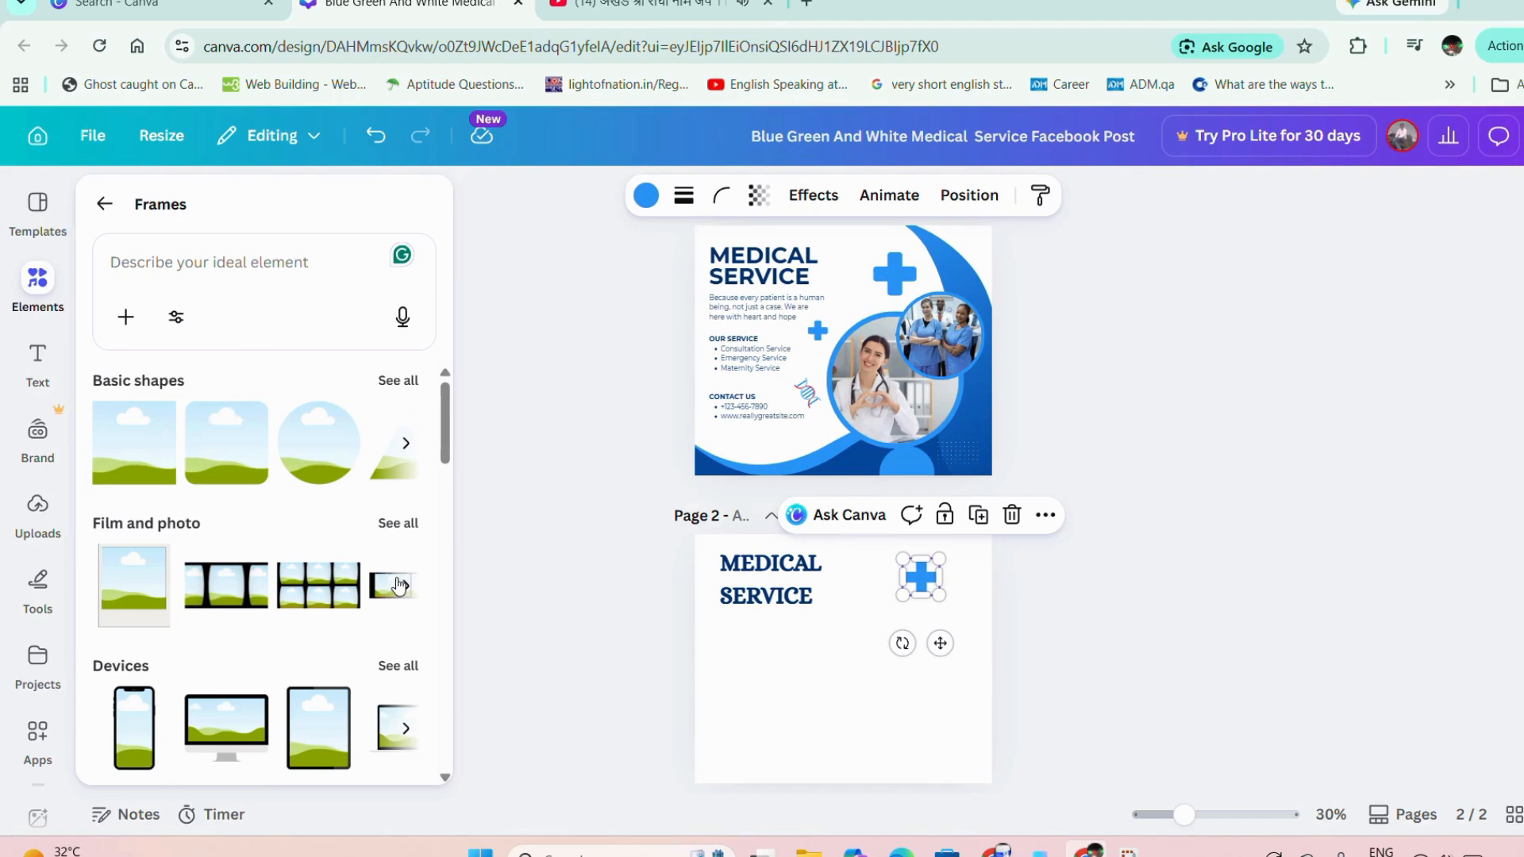
click(399, 380)
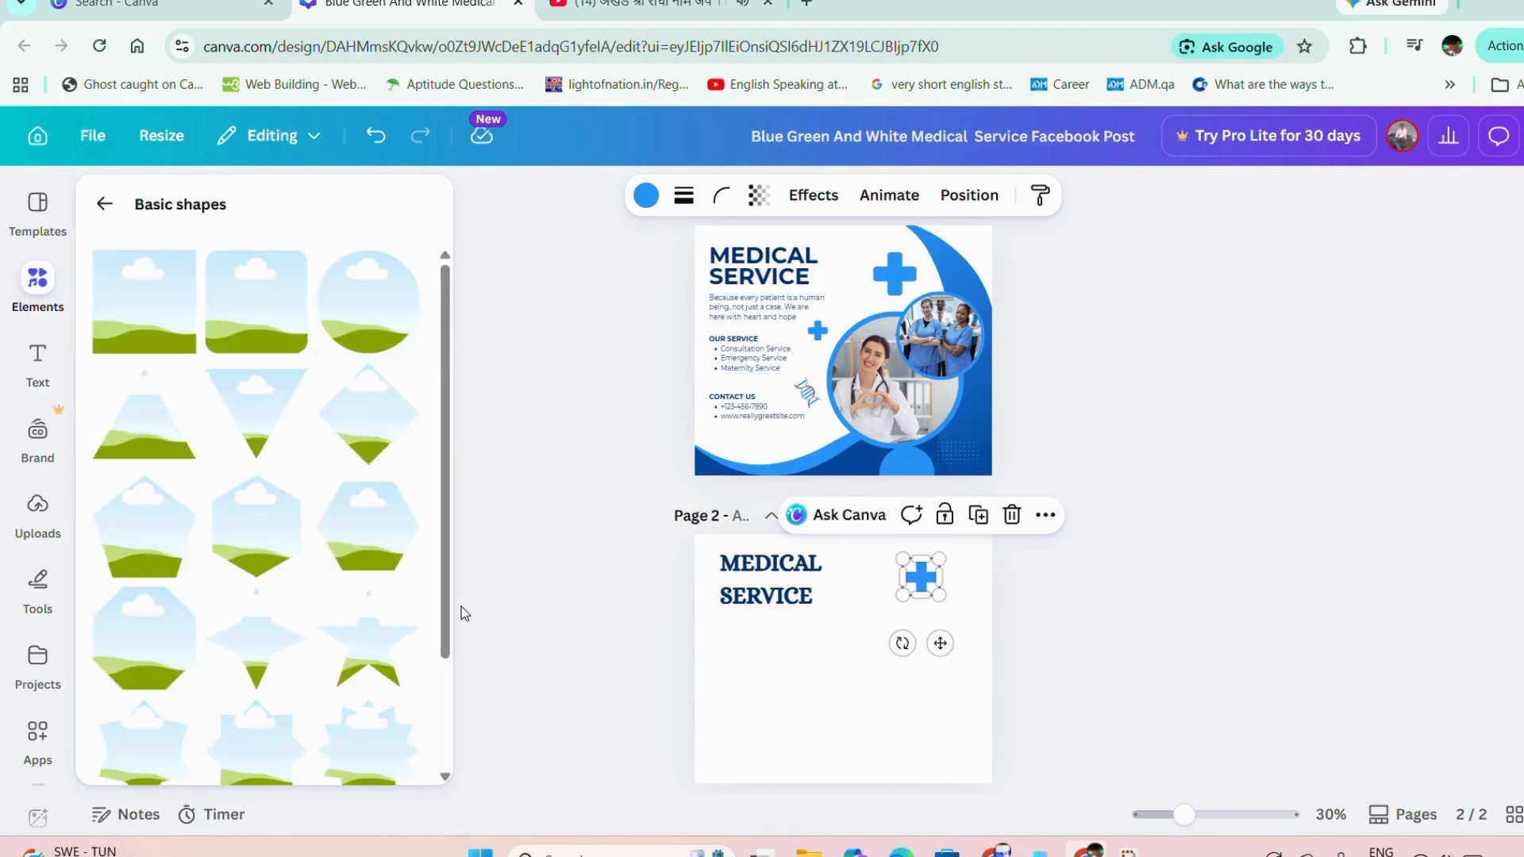
scroll(452, 699, down, 1)
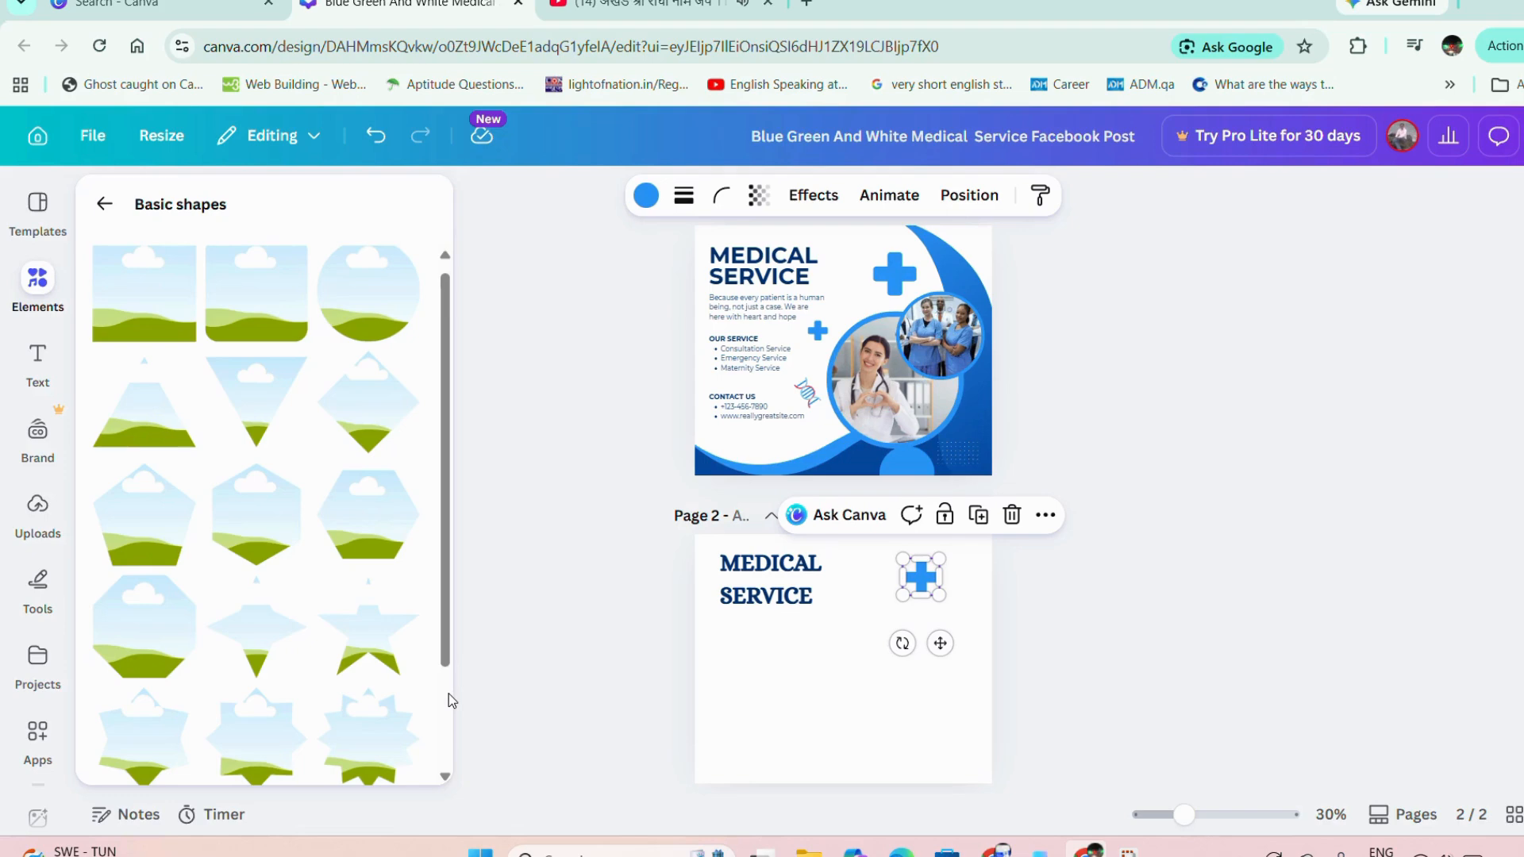
scroll(449, 694, down, 3)
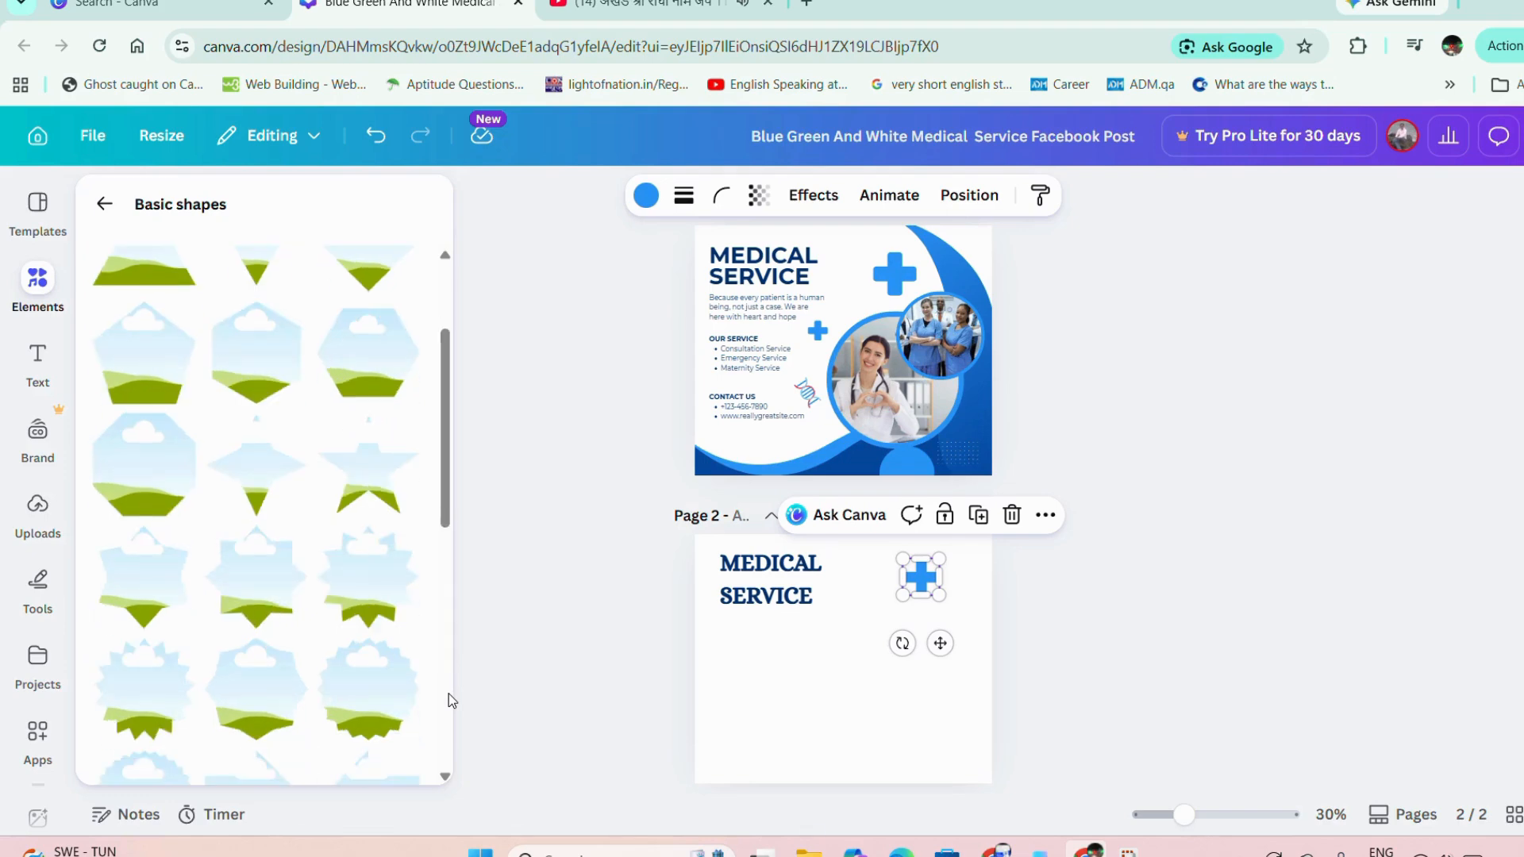
scroll(449, 694, down, 5)
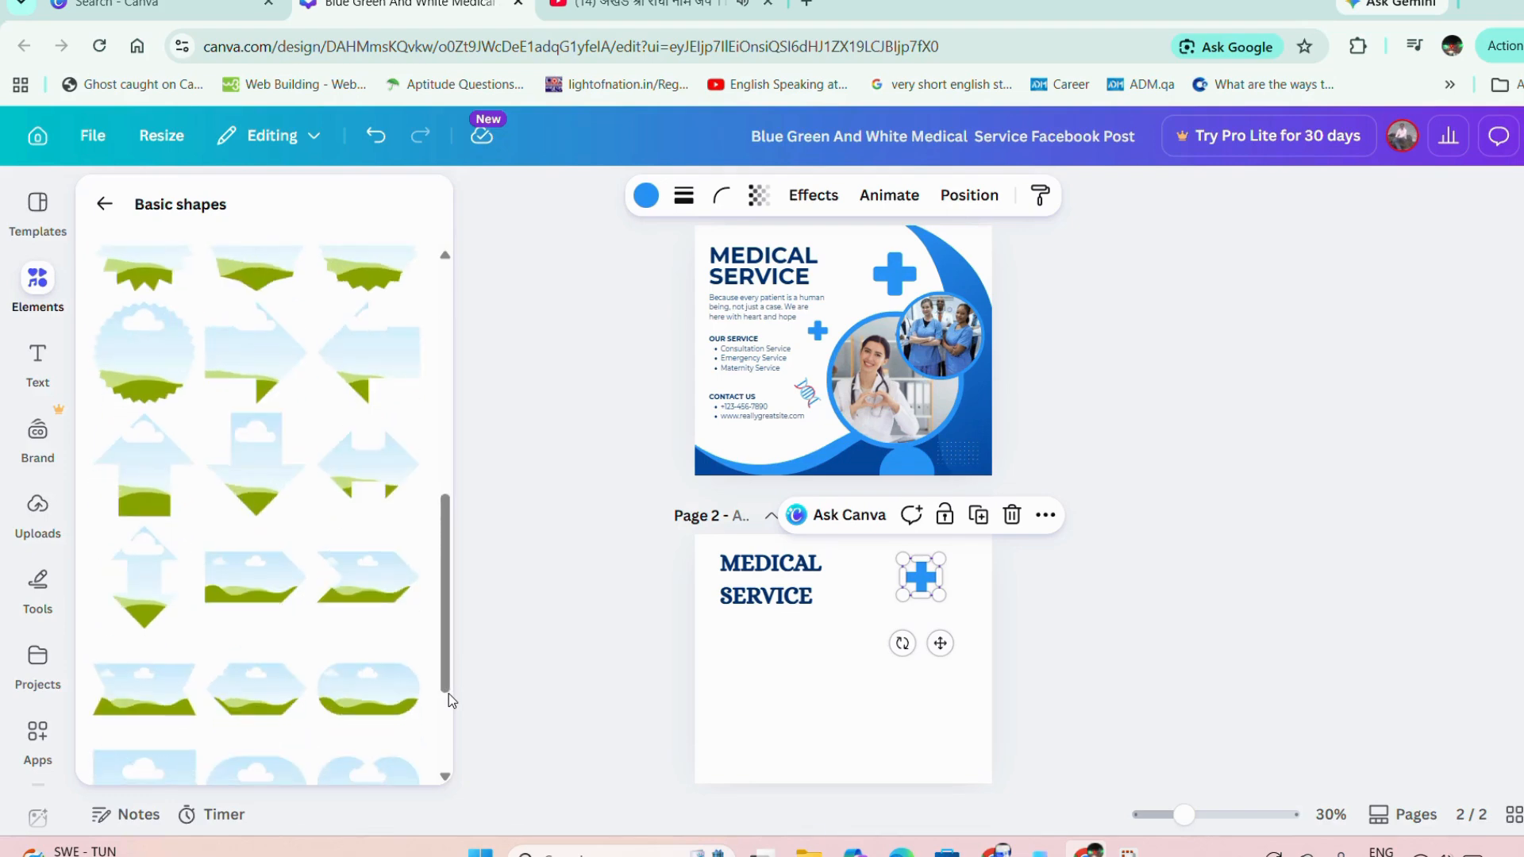
scroll(449, 694, down, 3)
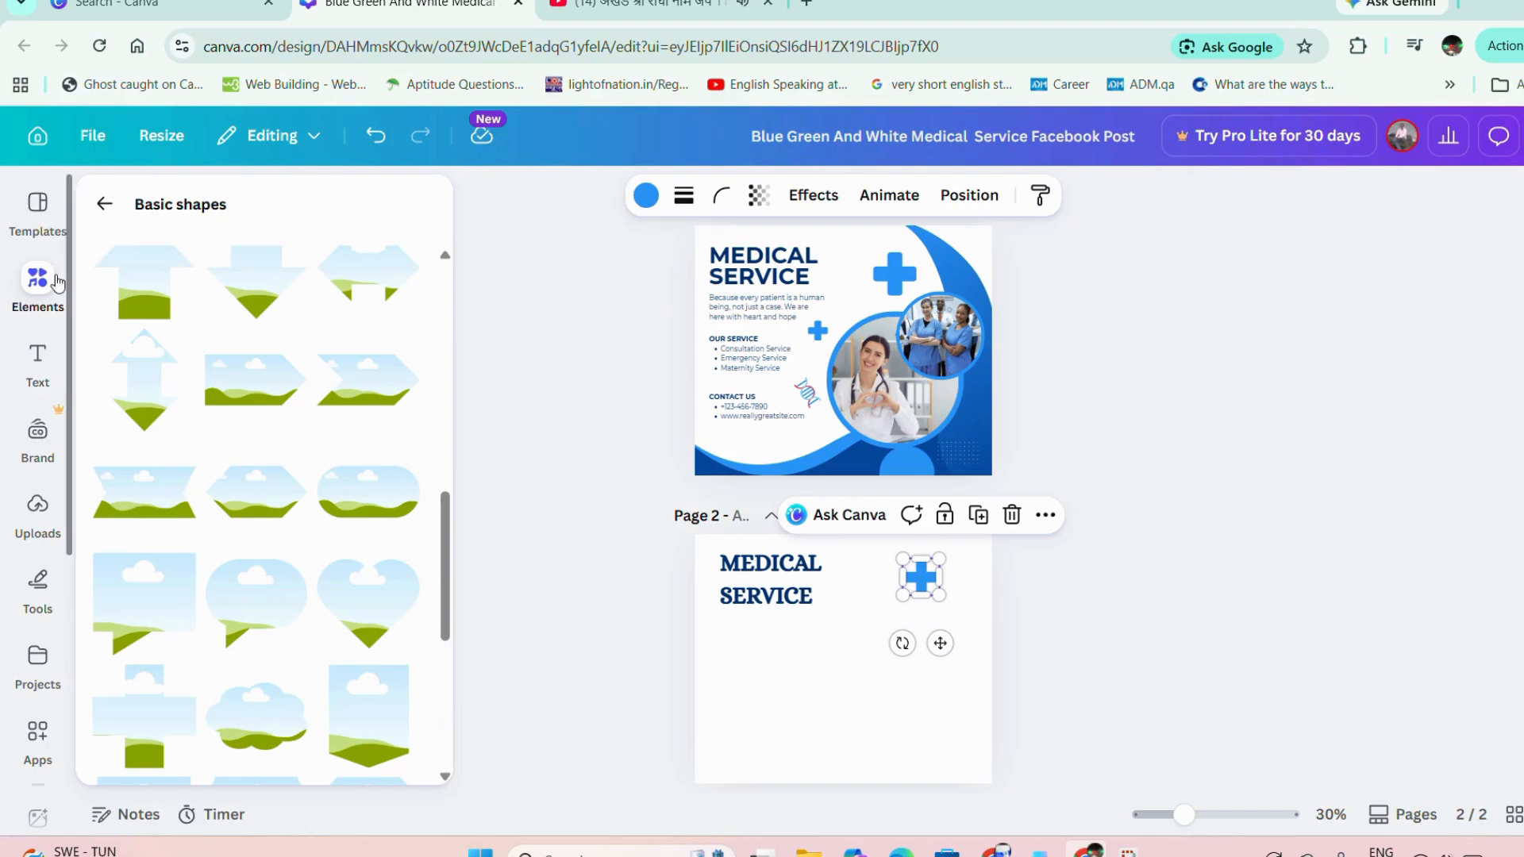
Return to the full frames collection and search it for "CHAND"
click(111, 204)
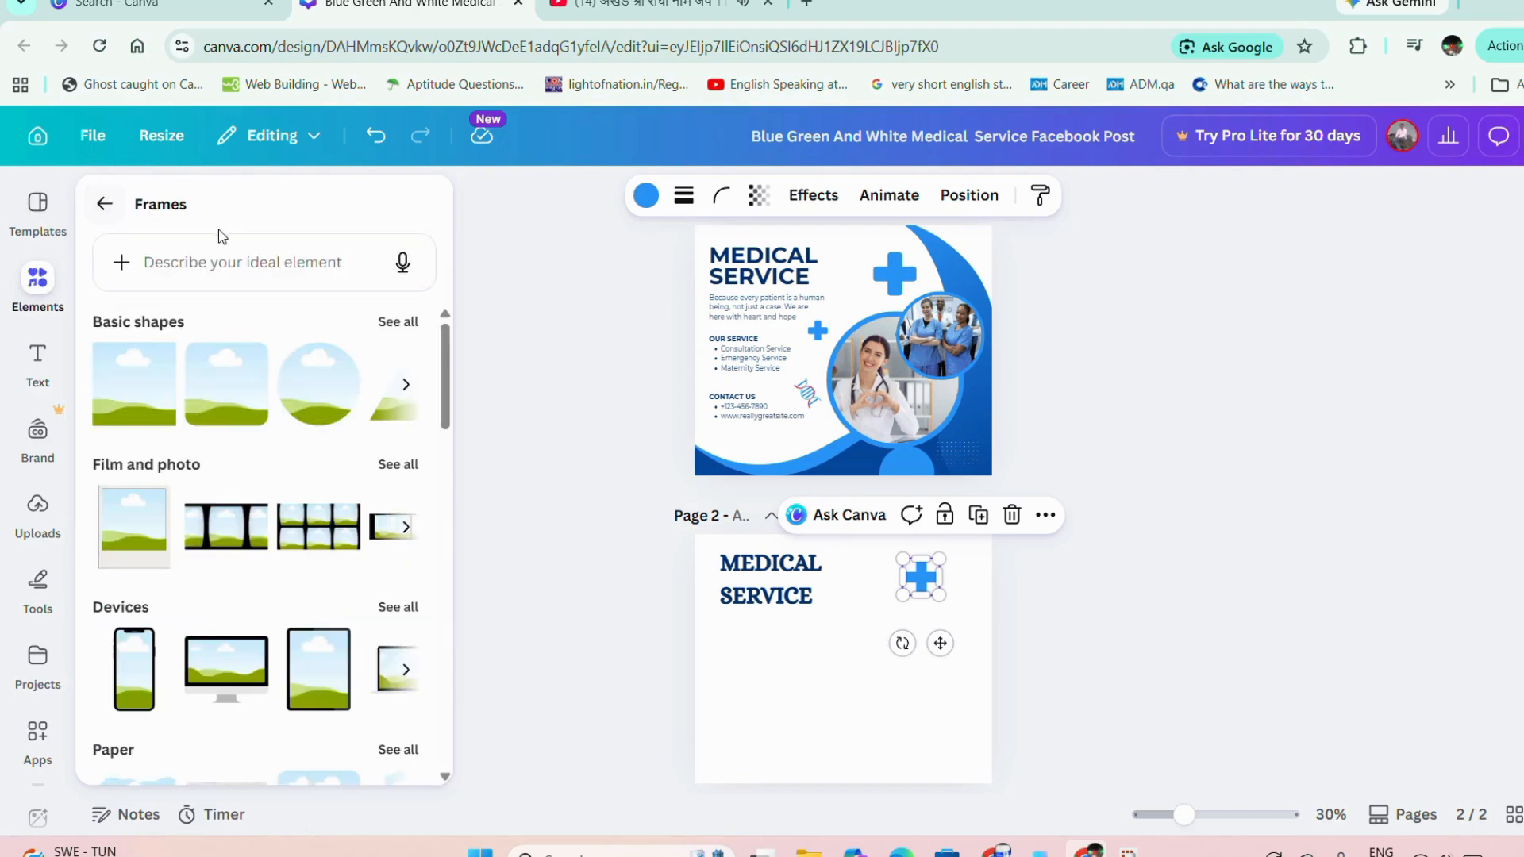
click(202, 265)
text(cHAND)
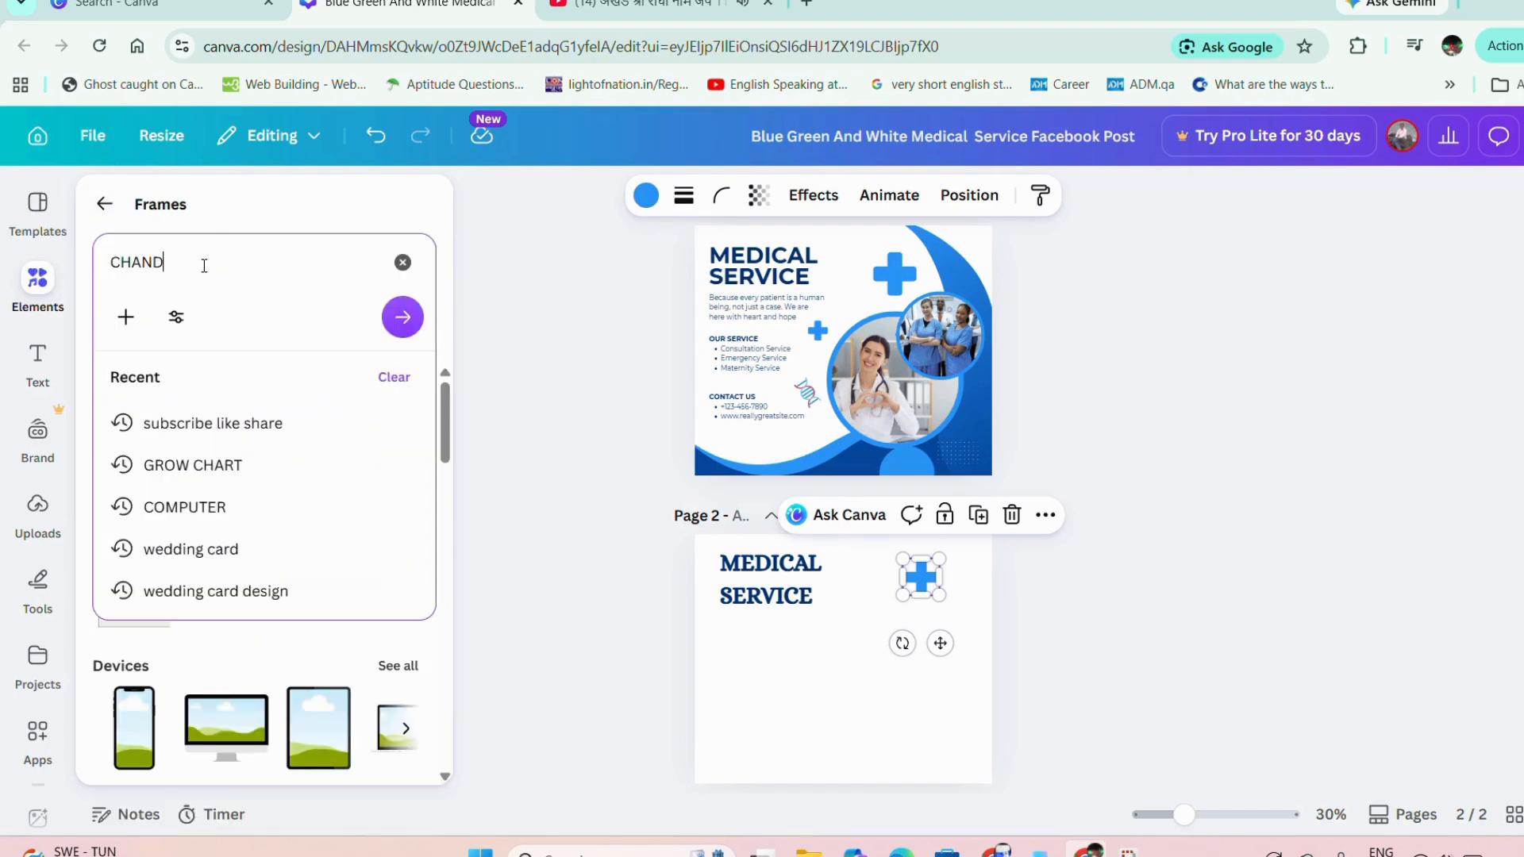
click(400, 321)
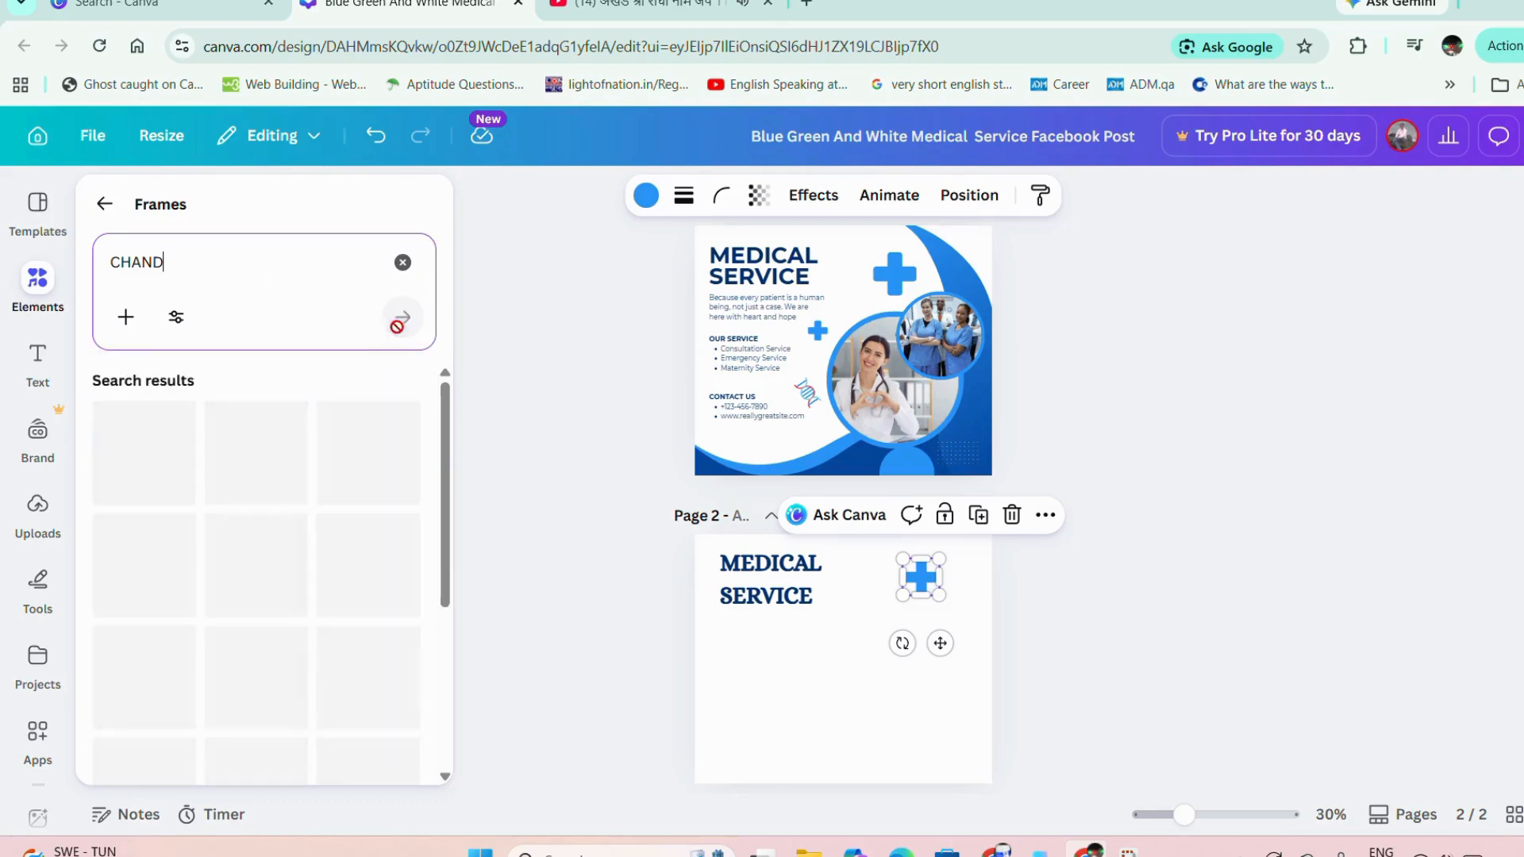
Replace the frame search with "MOON" and add the crescent moon frame to page 2
click(193, 241)
key(BackSpace)
key(BackSpace)
key(BackSpace)
key(BackSpace)
key(BackSpace)
text(MOON)
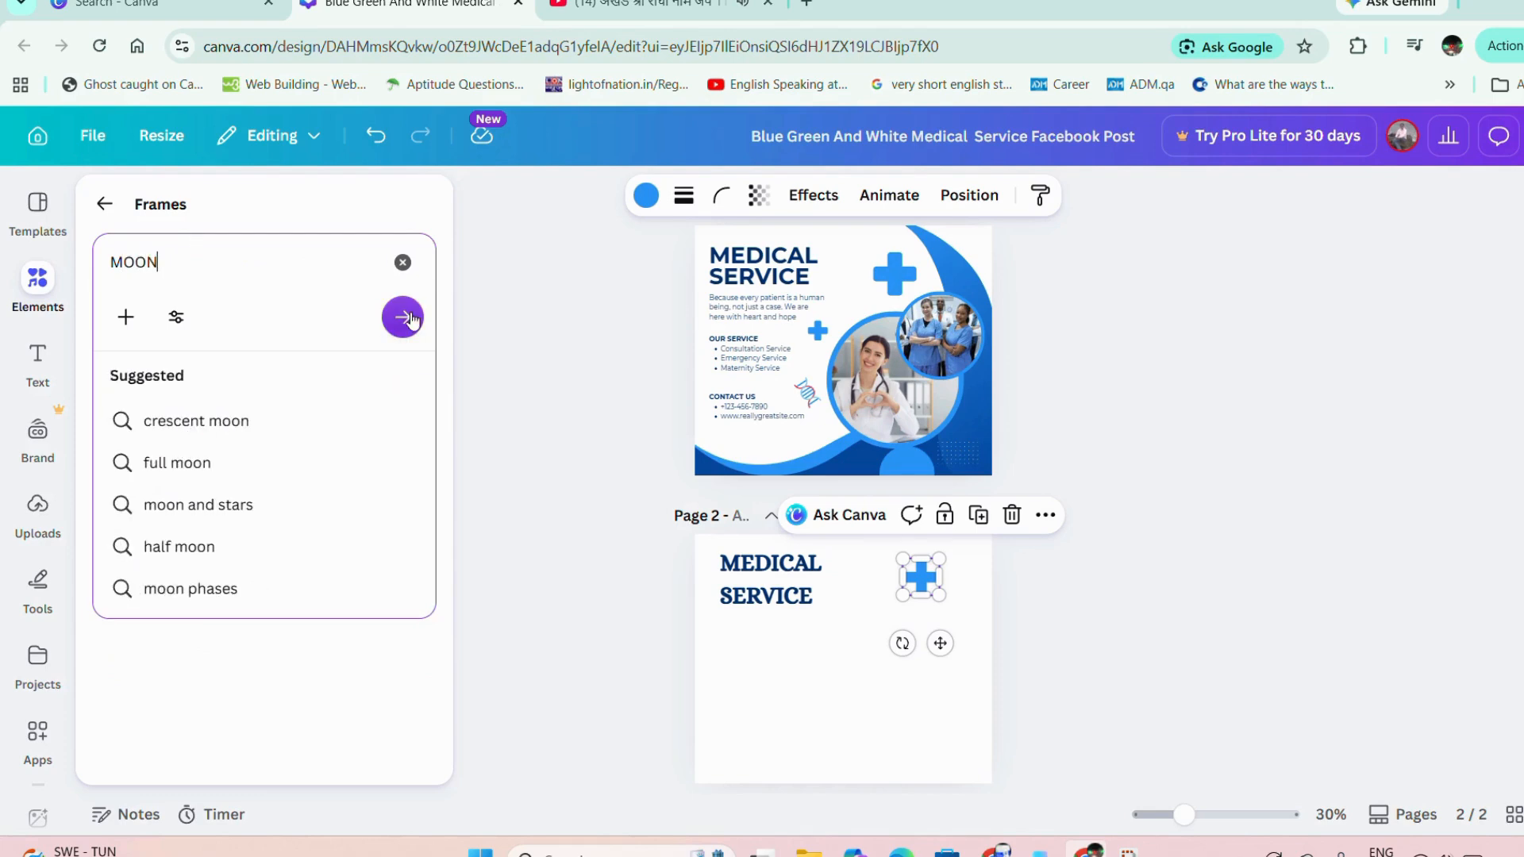
click(405, 318)
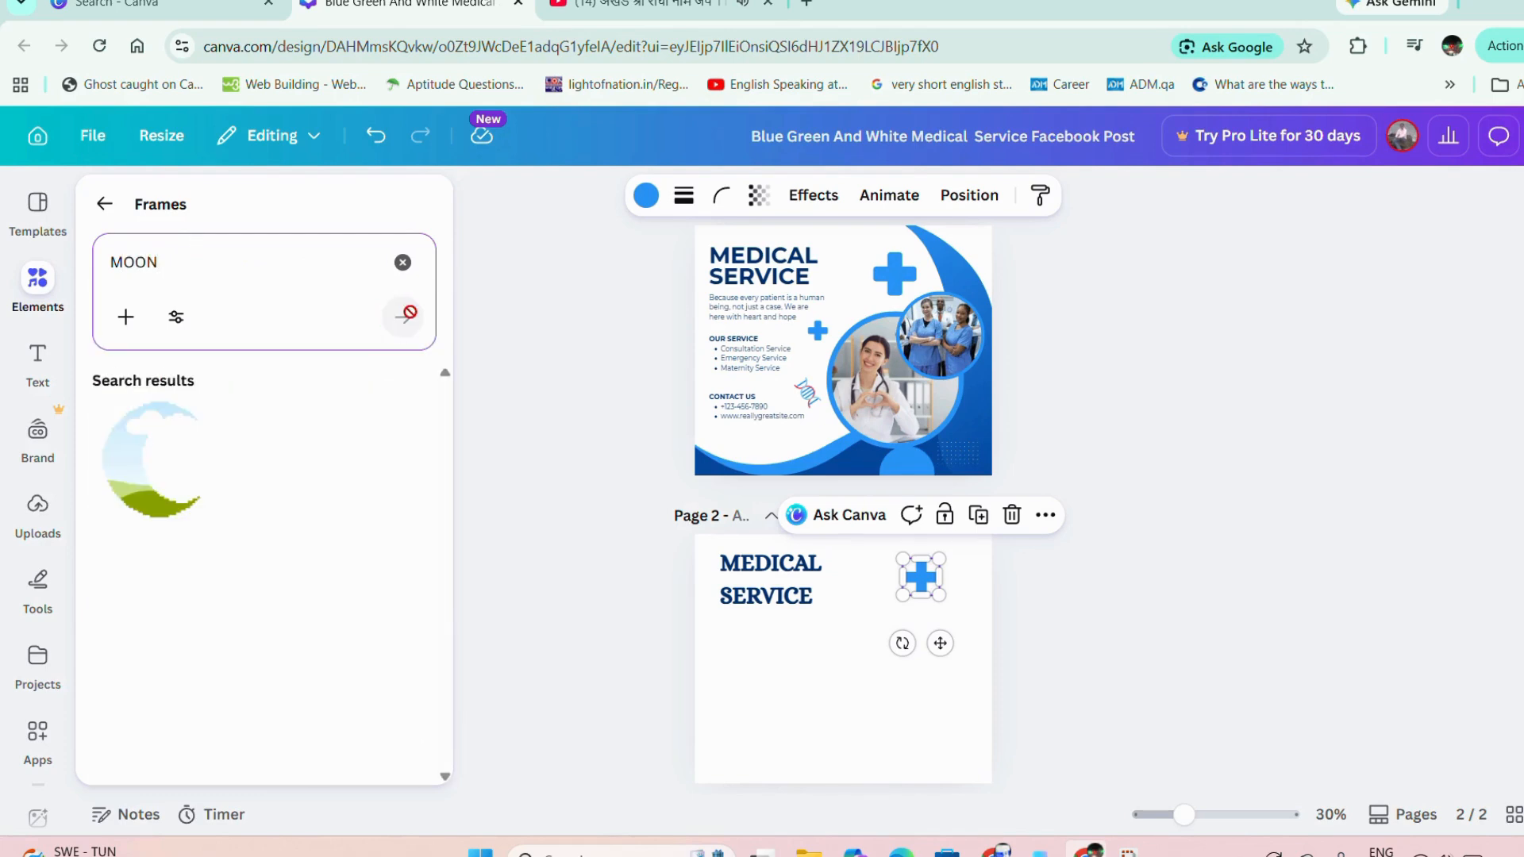
click(143, 442)
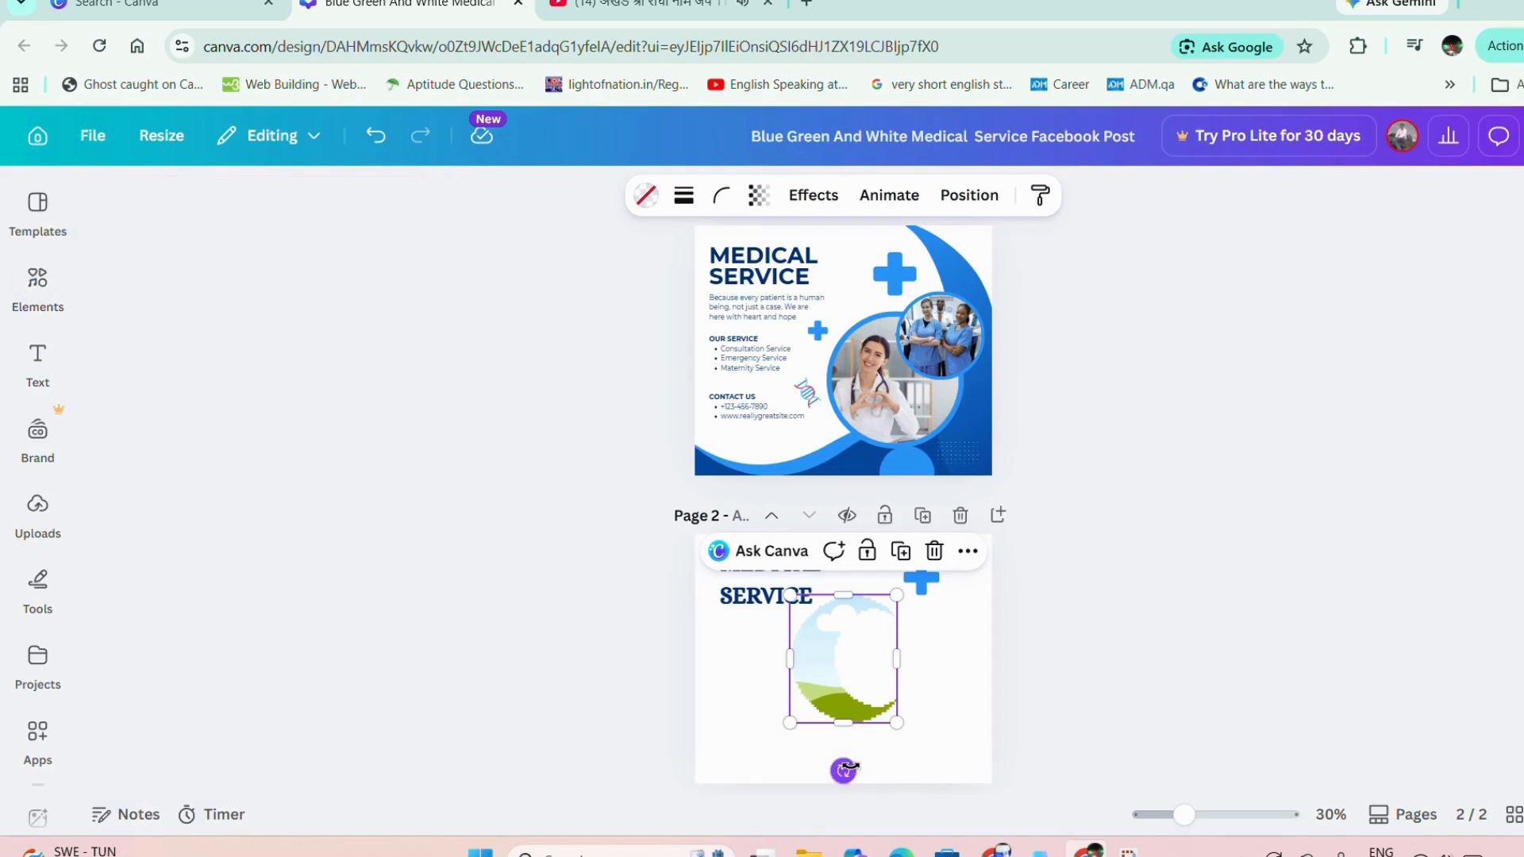
Rotate the crescent frame so it curves around the lower right of page 2, enlarging it past the page edges
drag(848, 769, 889, 705)
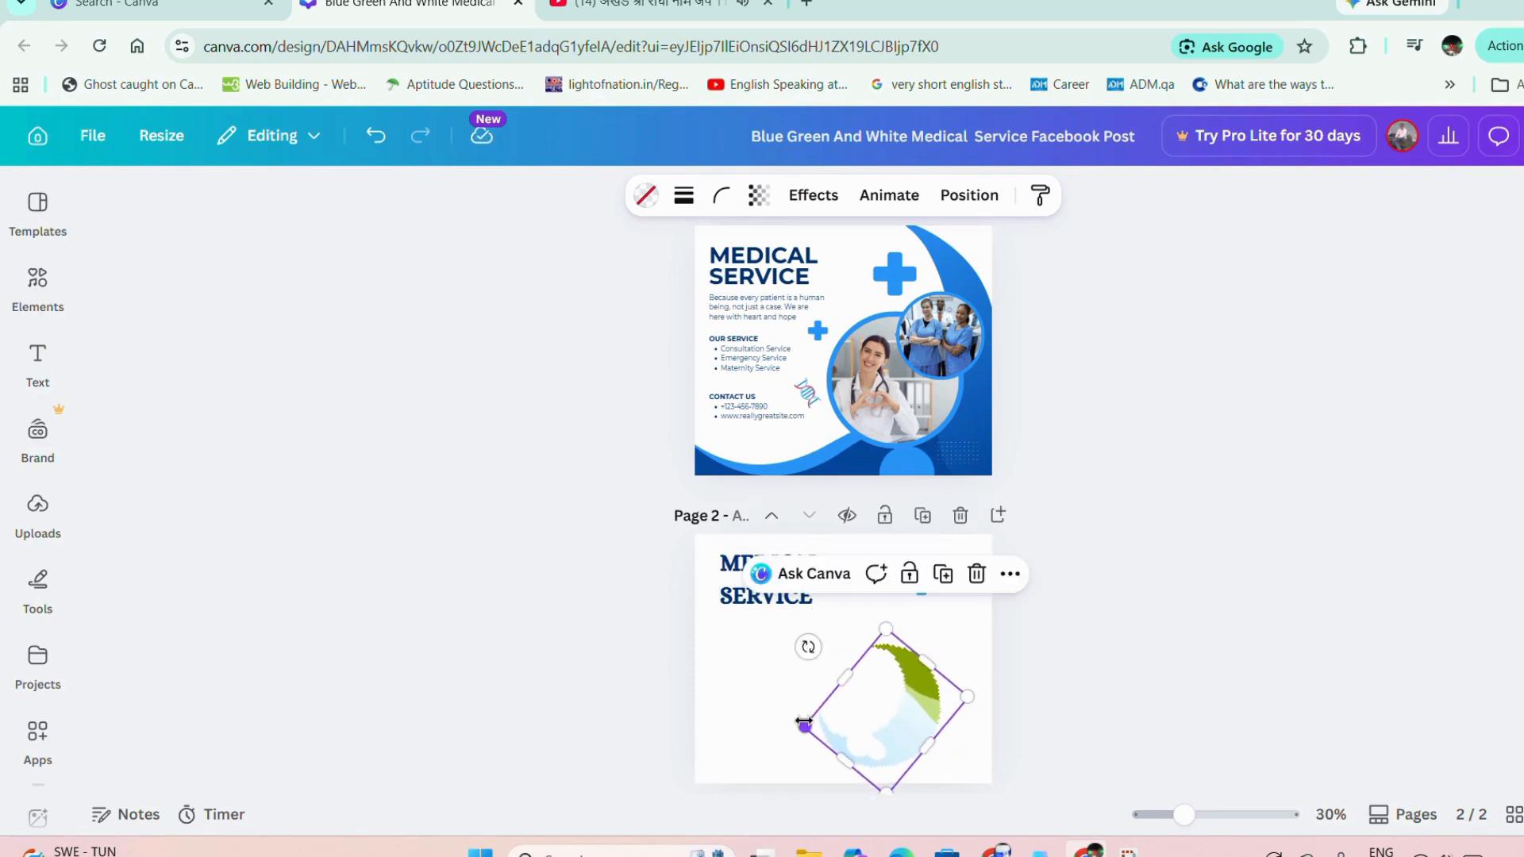
drag(804, 725, 668, 751)
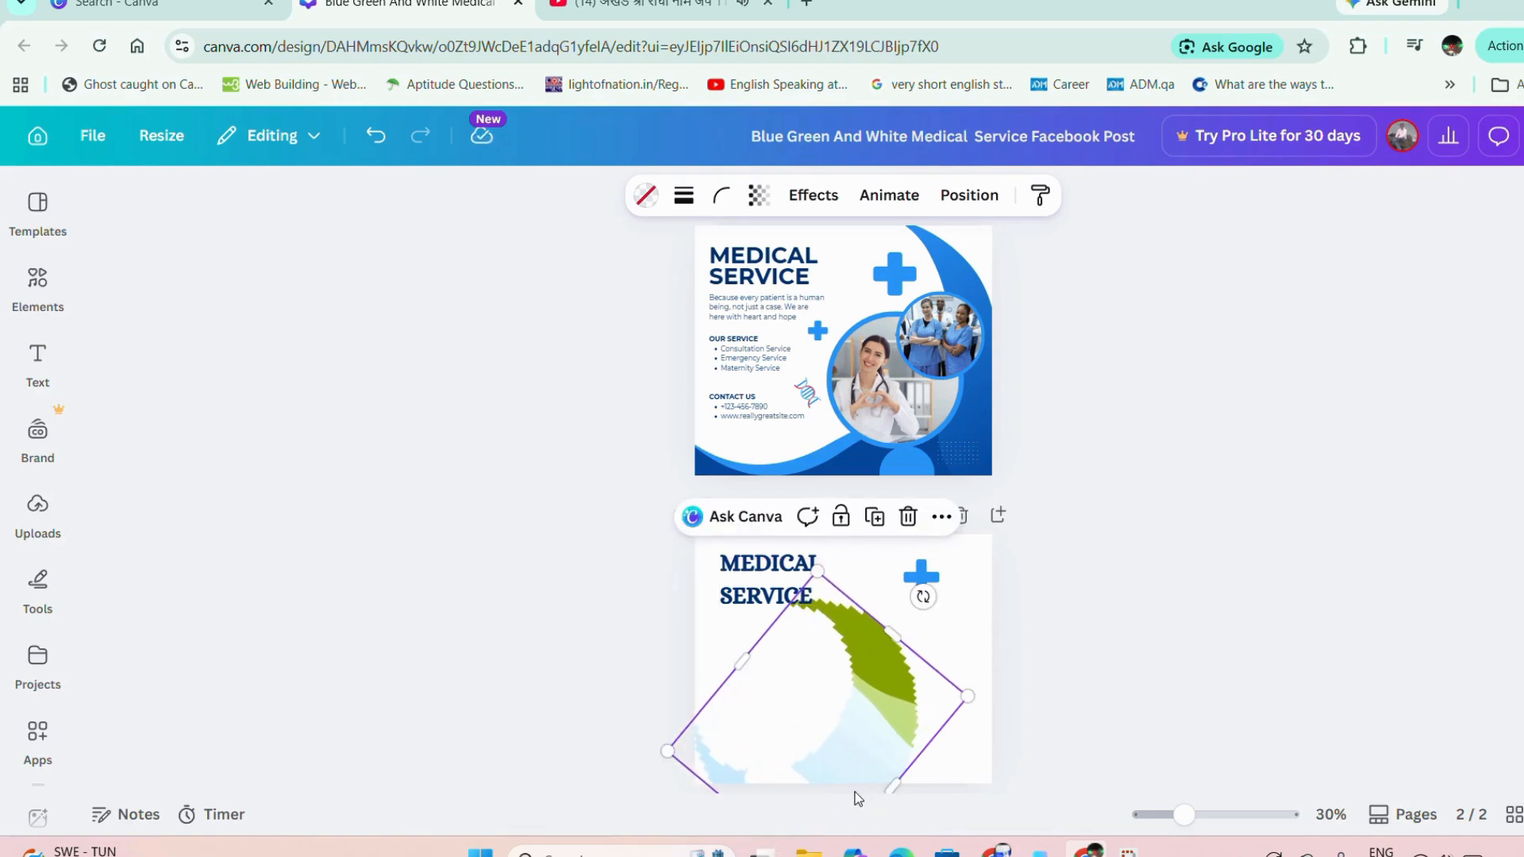
drag(858, 798, 927, 782)
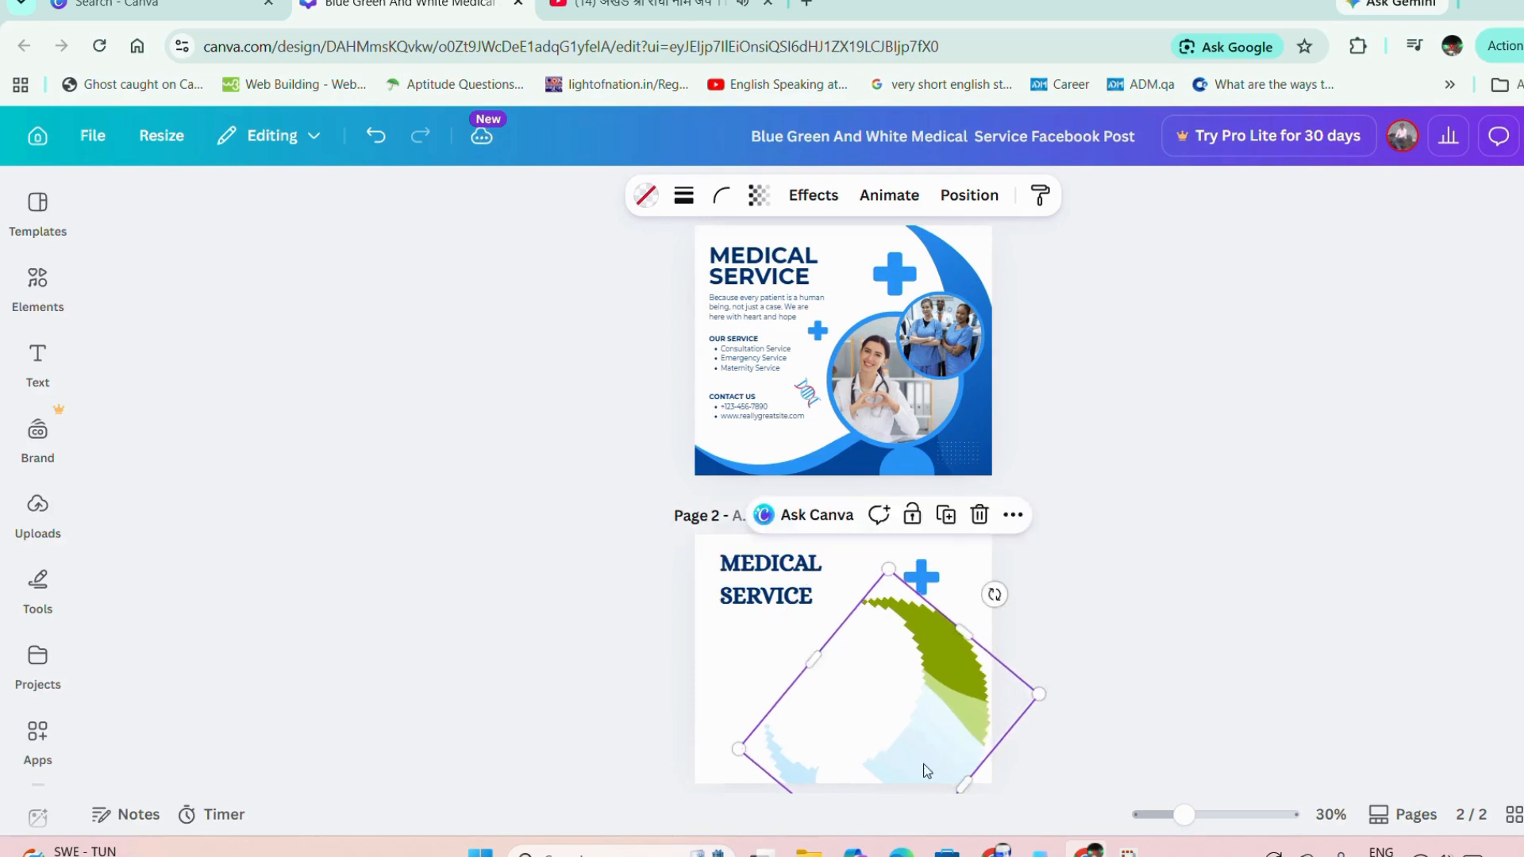
drag(903, 561, 937, 558)
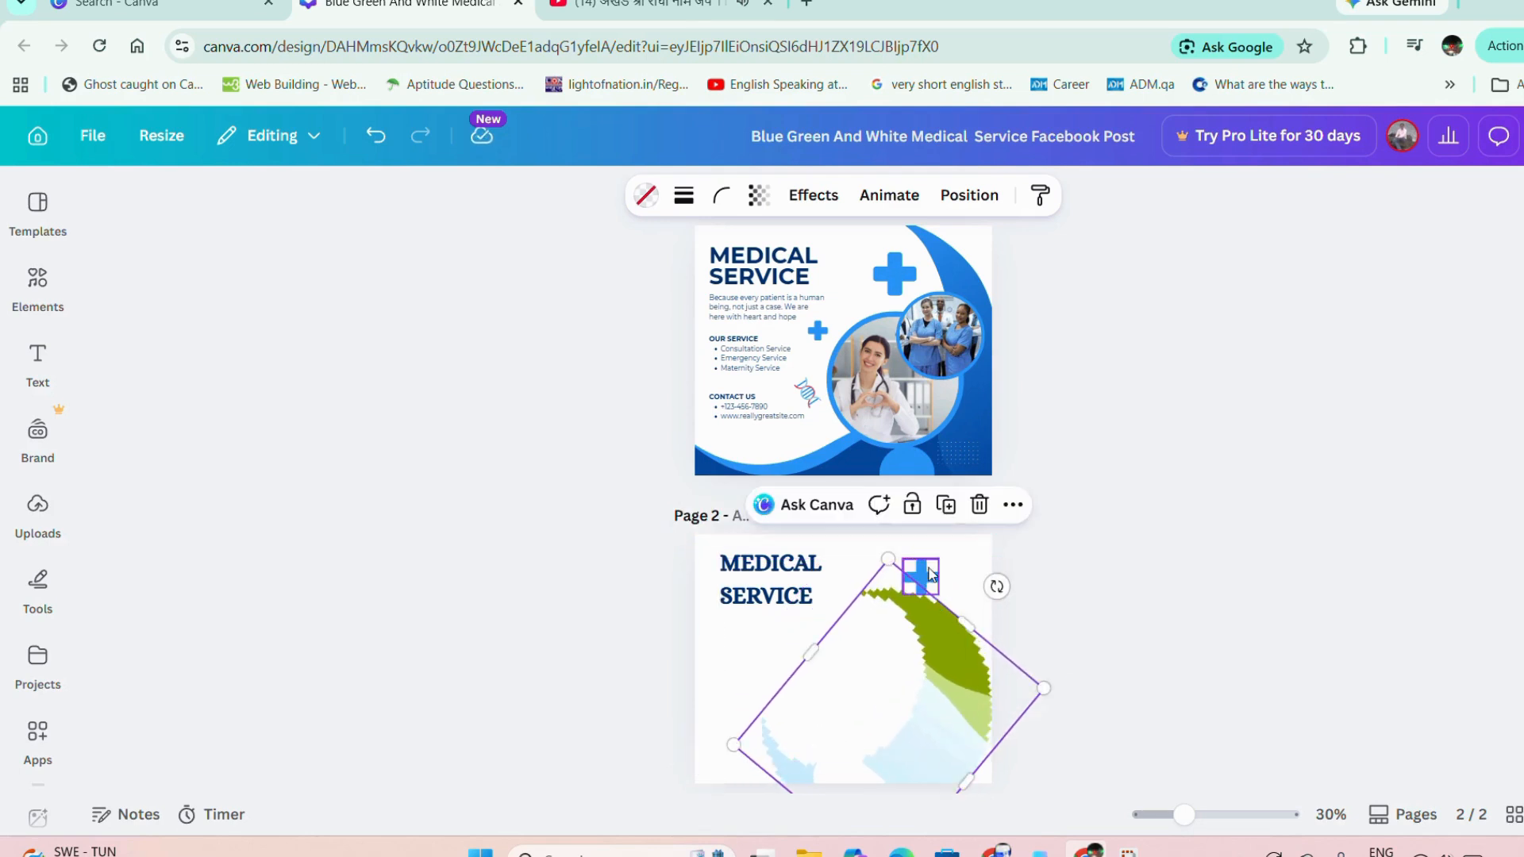
Bring the blue plus icon on page 2 forward in the layer order, in front of the crescent frame
right_click(925, 570)
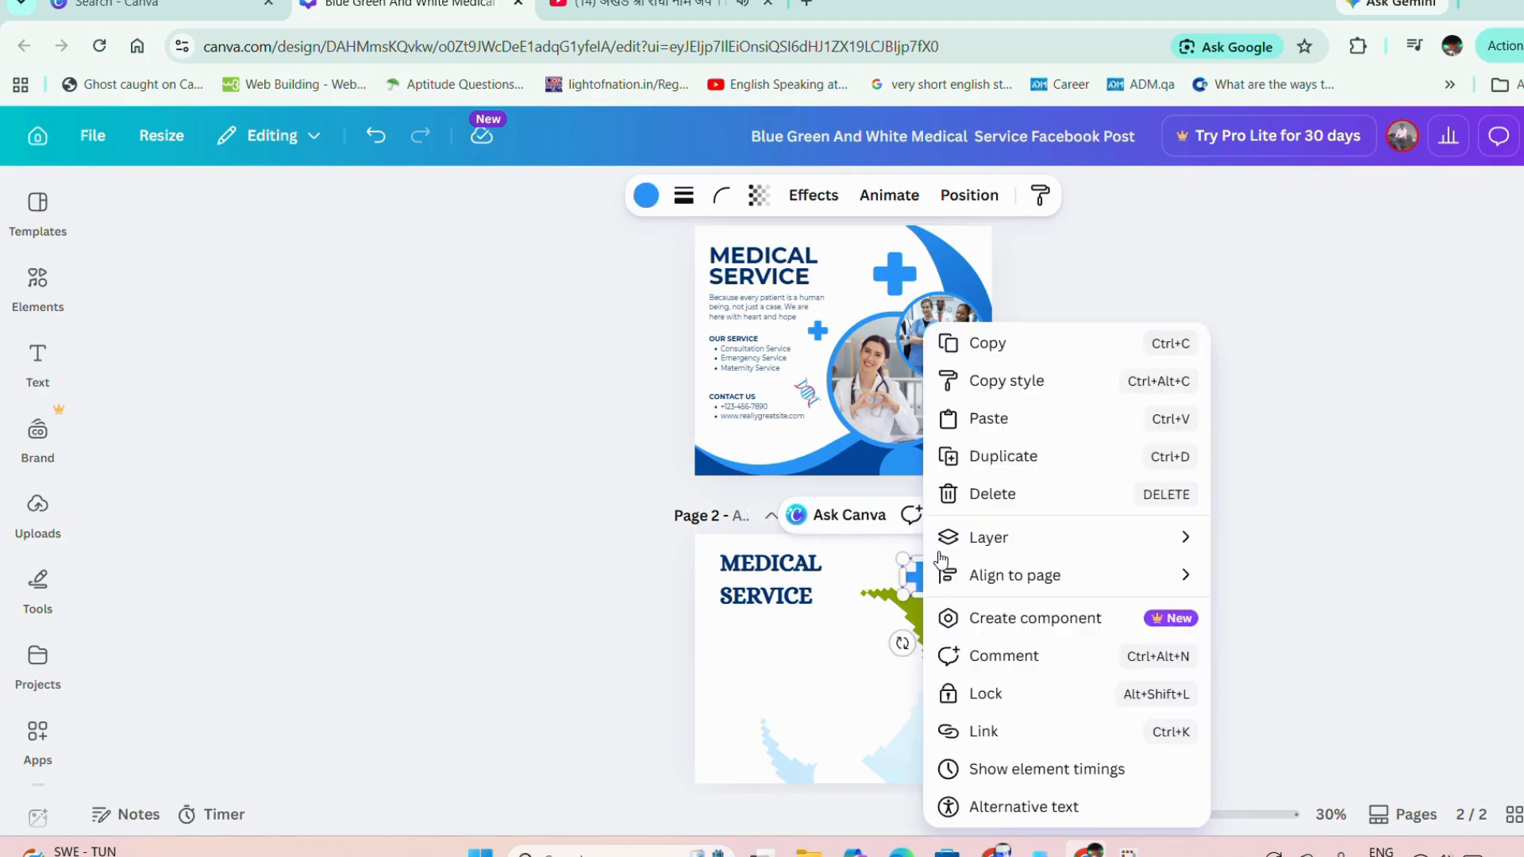
mouse_move(1040, 537)
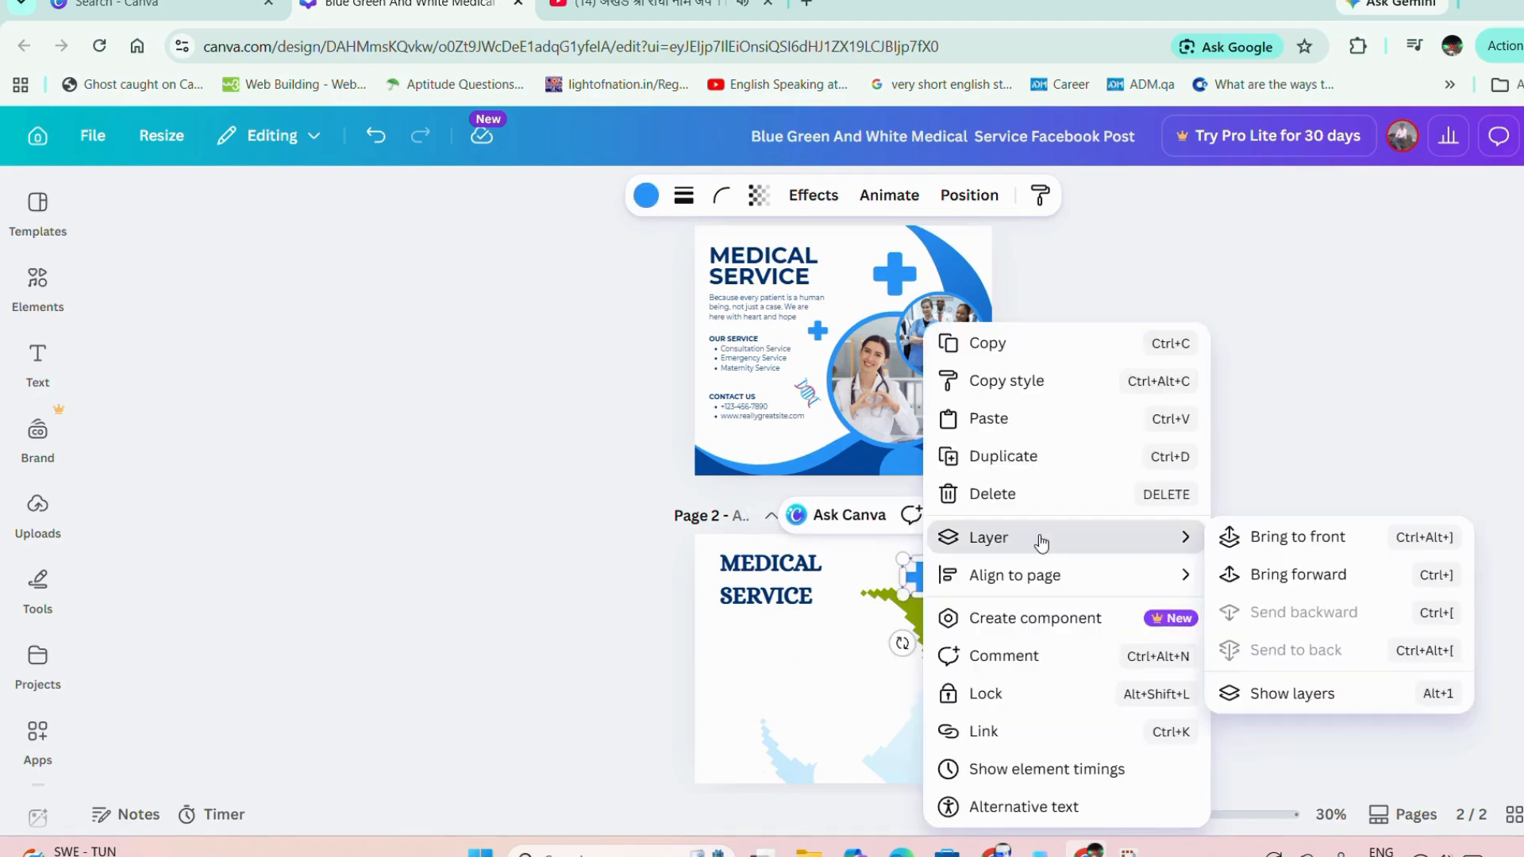
click(1284, 589)
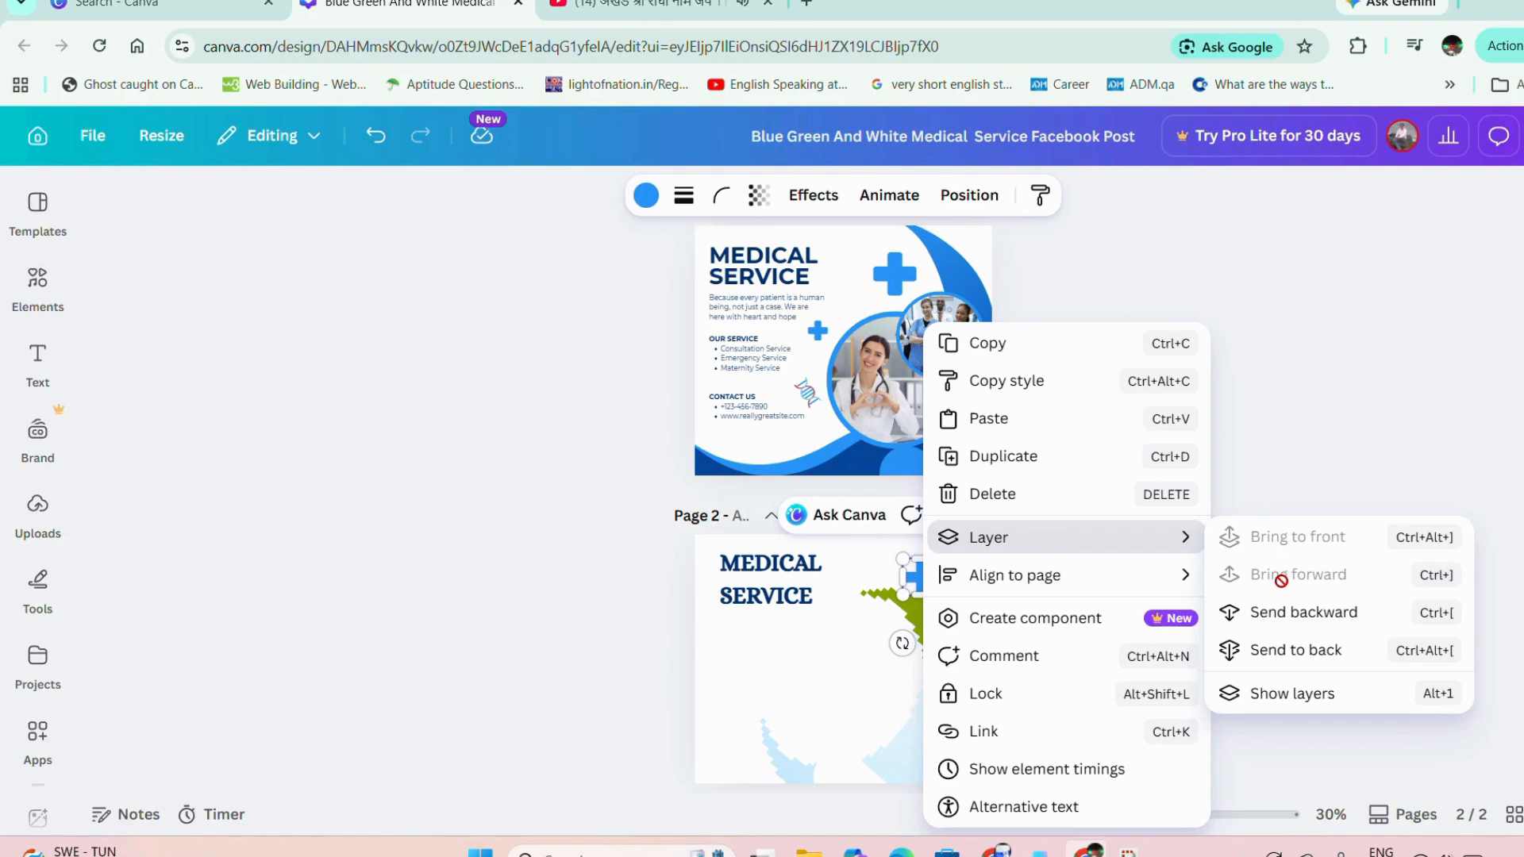
click(846, 741)
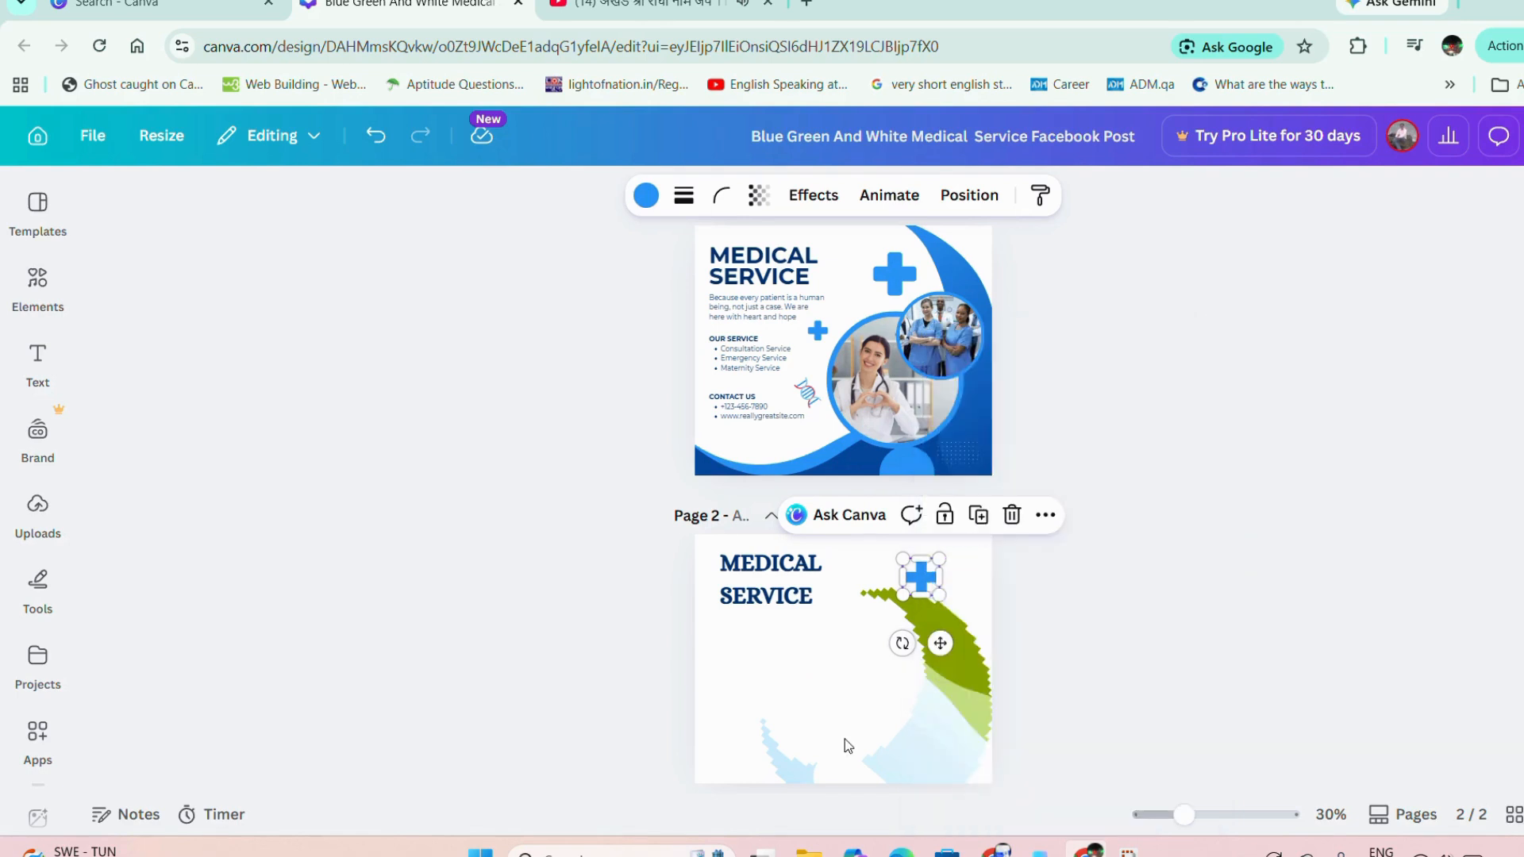
Enlarge the crescent frame up to the page's top edge and shift the plus icon left, closer to the heading
click(887, 734)
drag(888, 558, 883, 505)
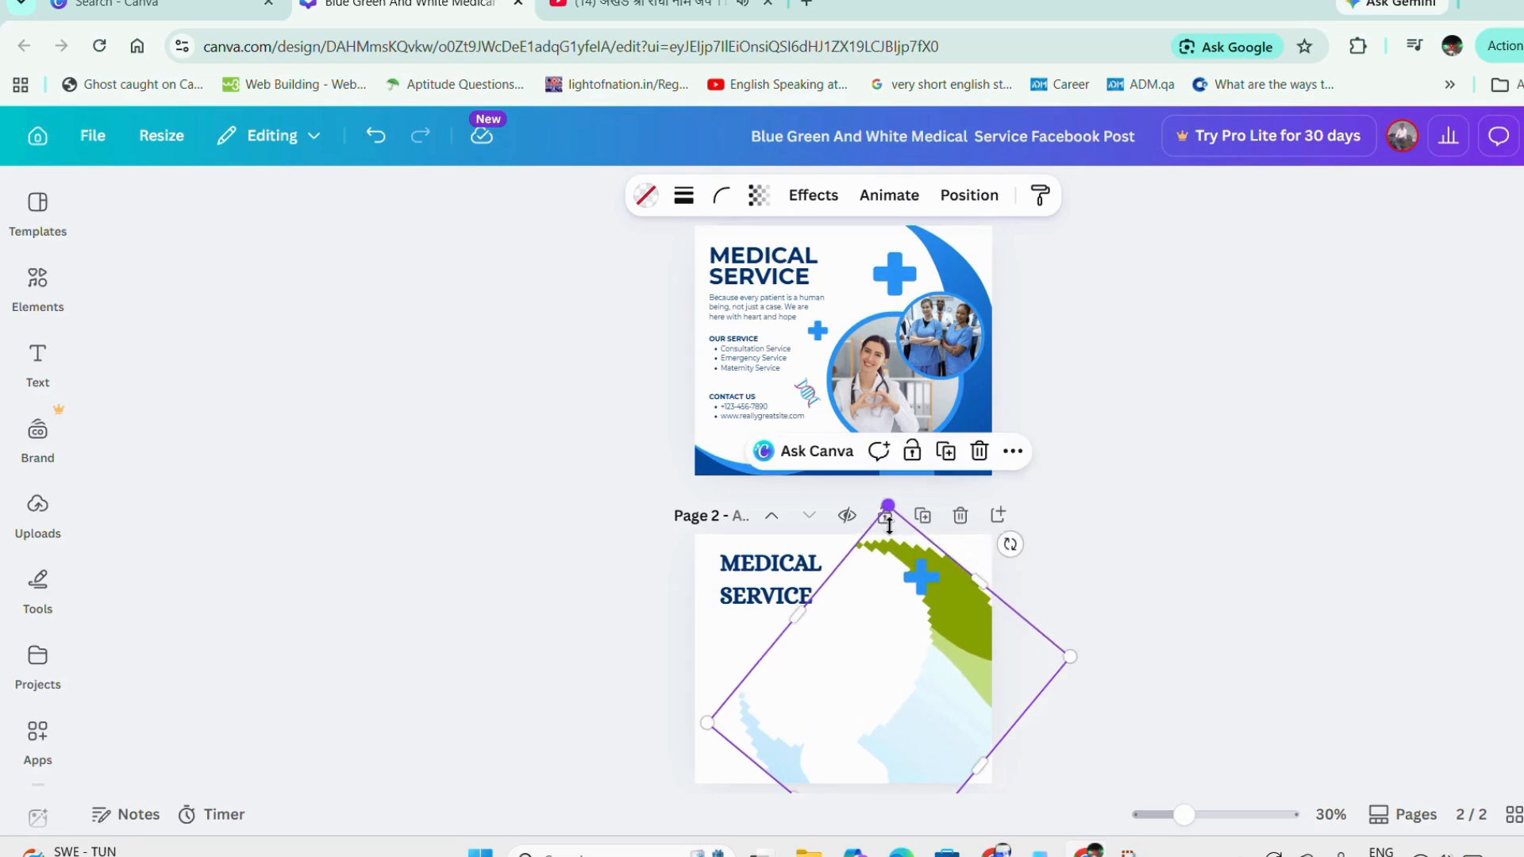
drag(977, 635, 884, 589)
click(918, 597)
click(952, 622)
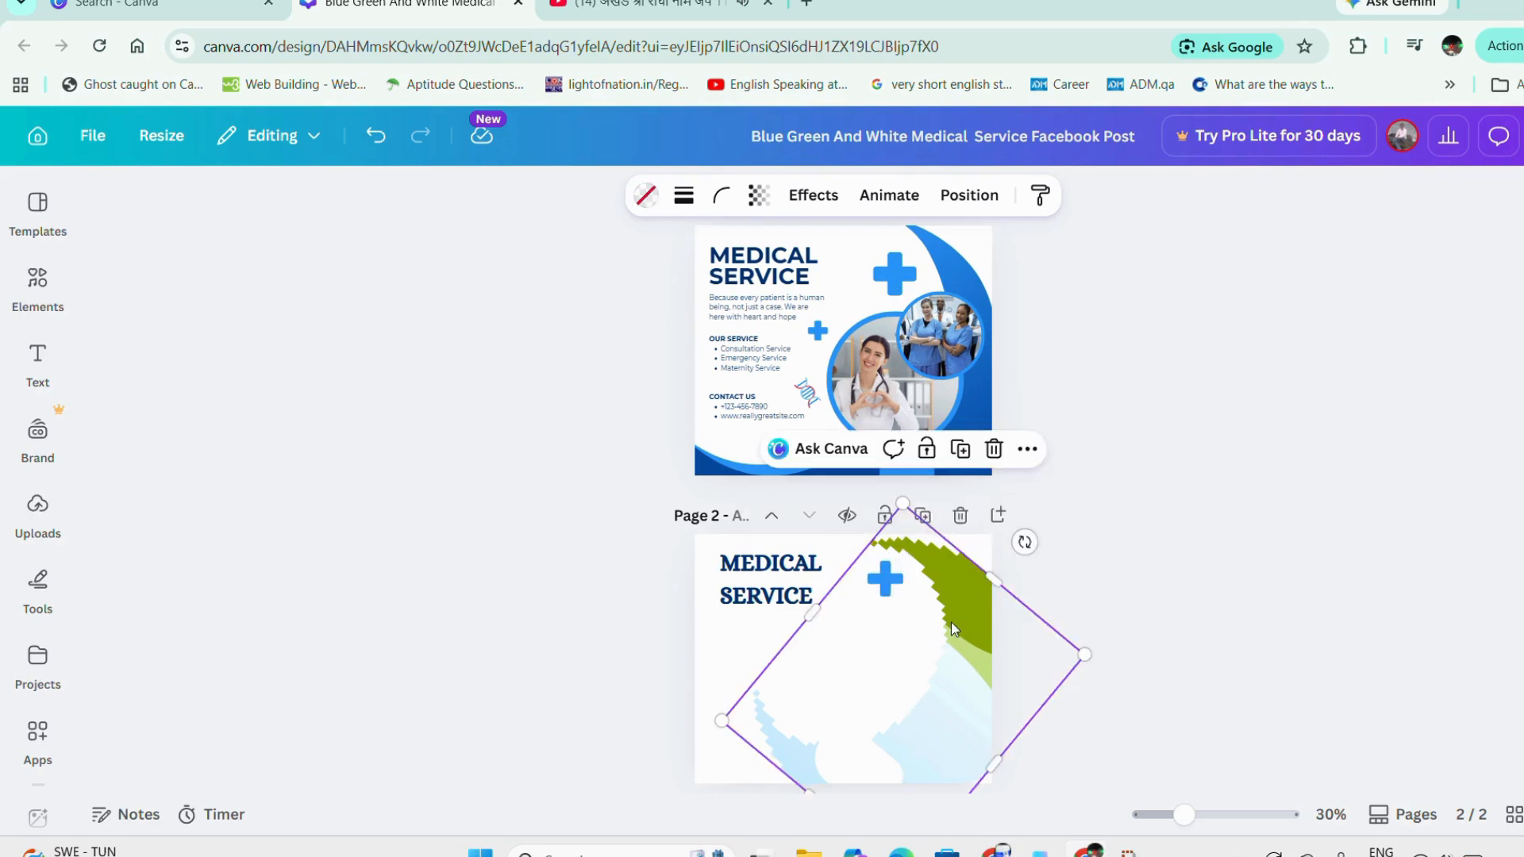
Fill the crescent frame with the Vivid azure color #2a94f9
click(646, 195)
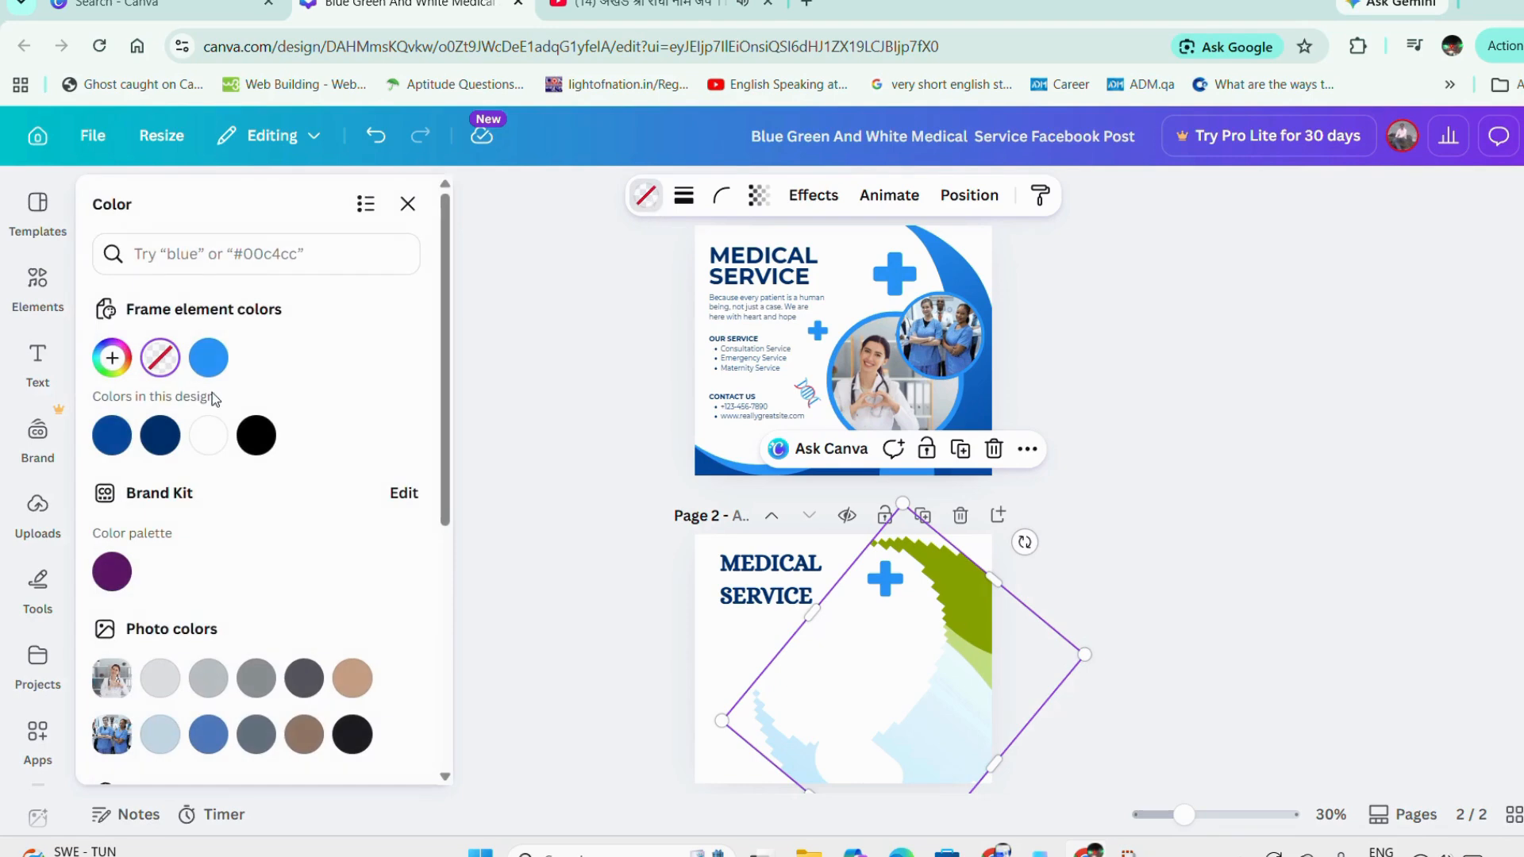
click(208, 357)
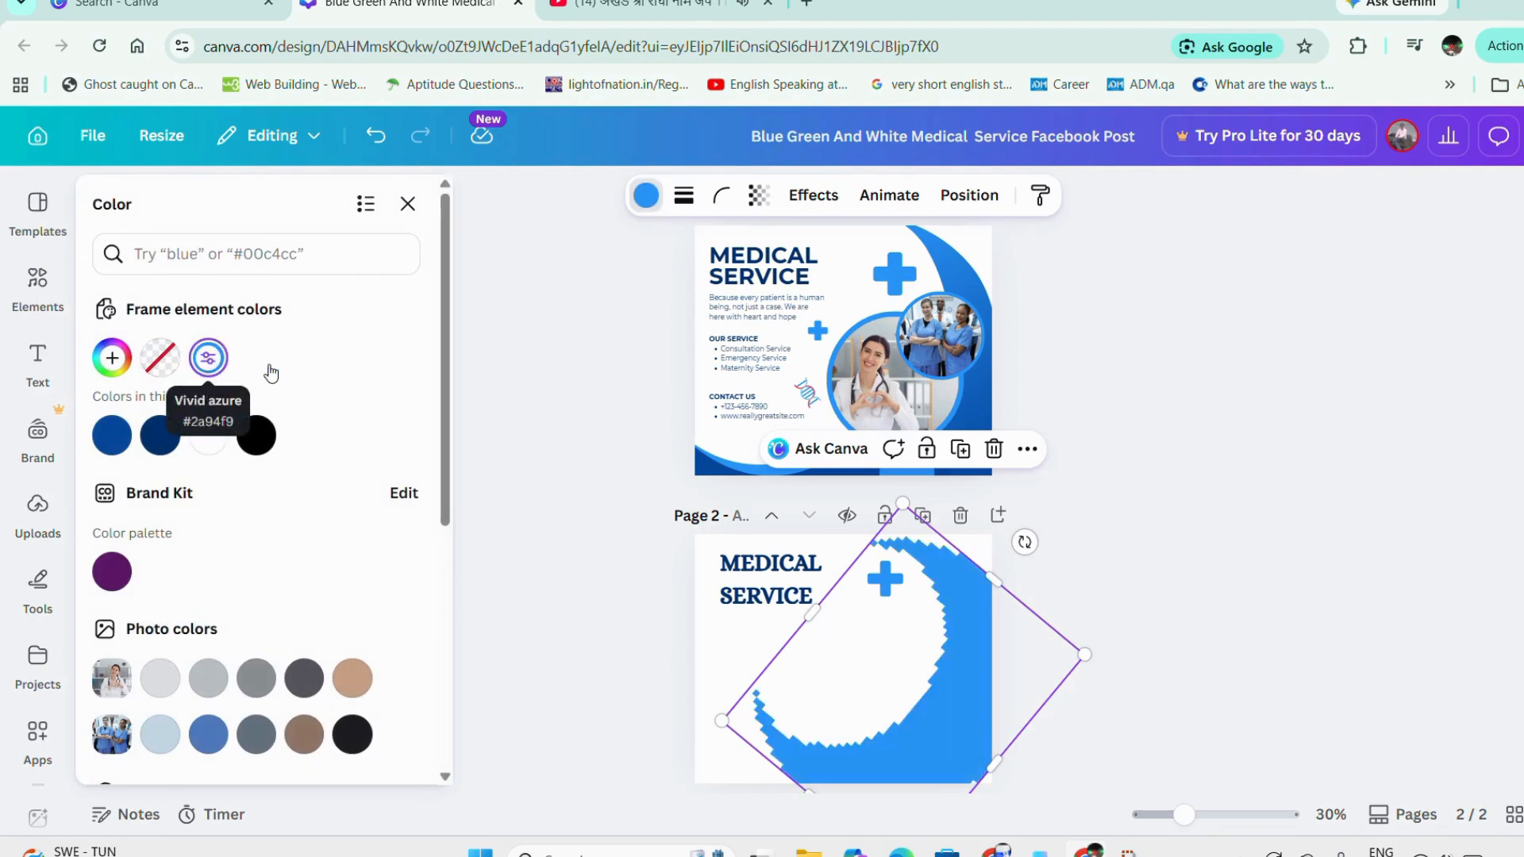
click(1142, 523)
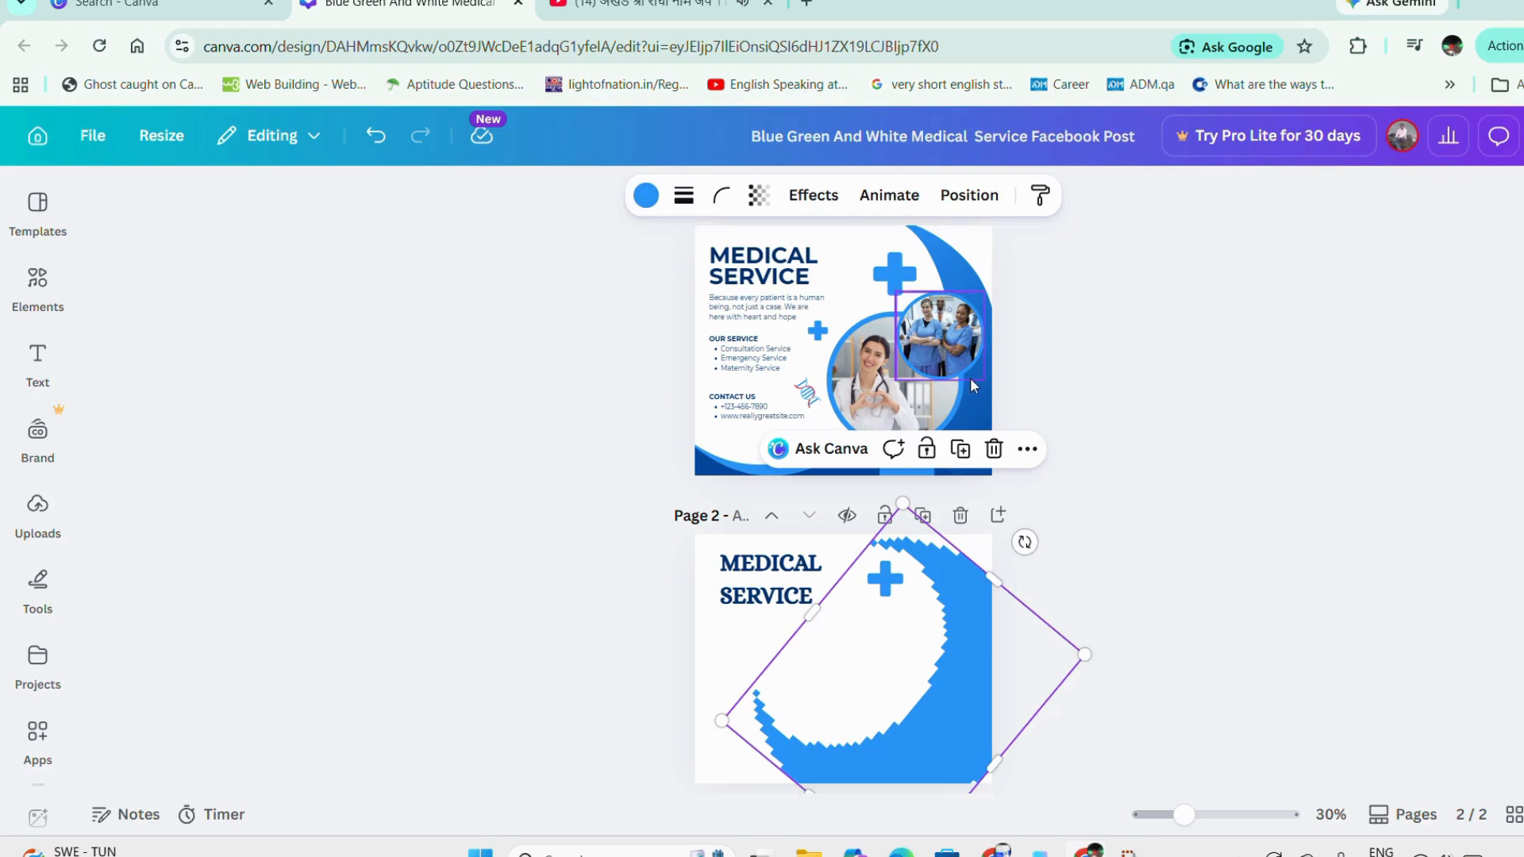
Copy the curved blue gradient shape from page 1's right side onto the right side of page 2
click(965, 267)
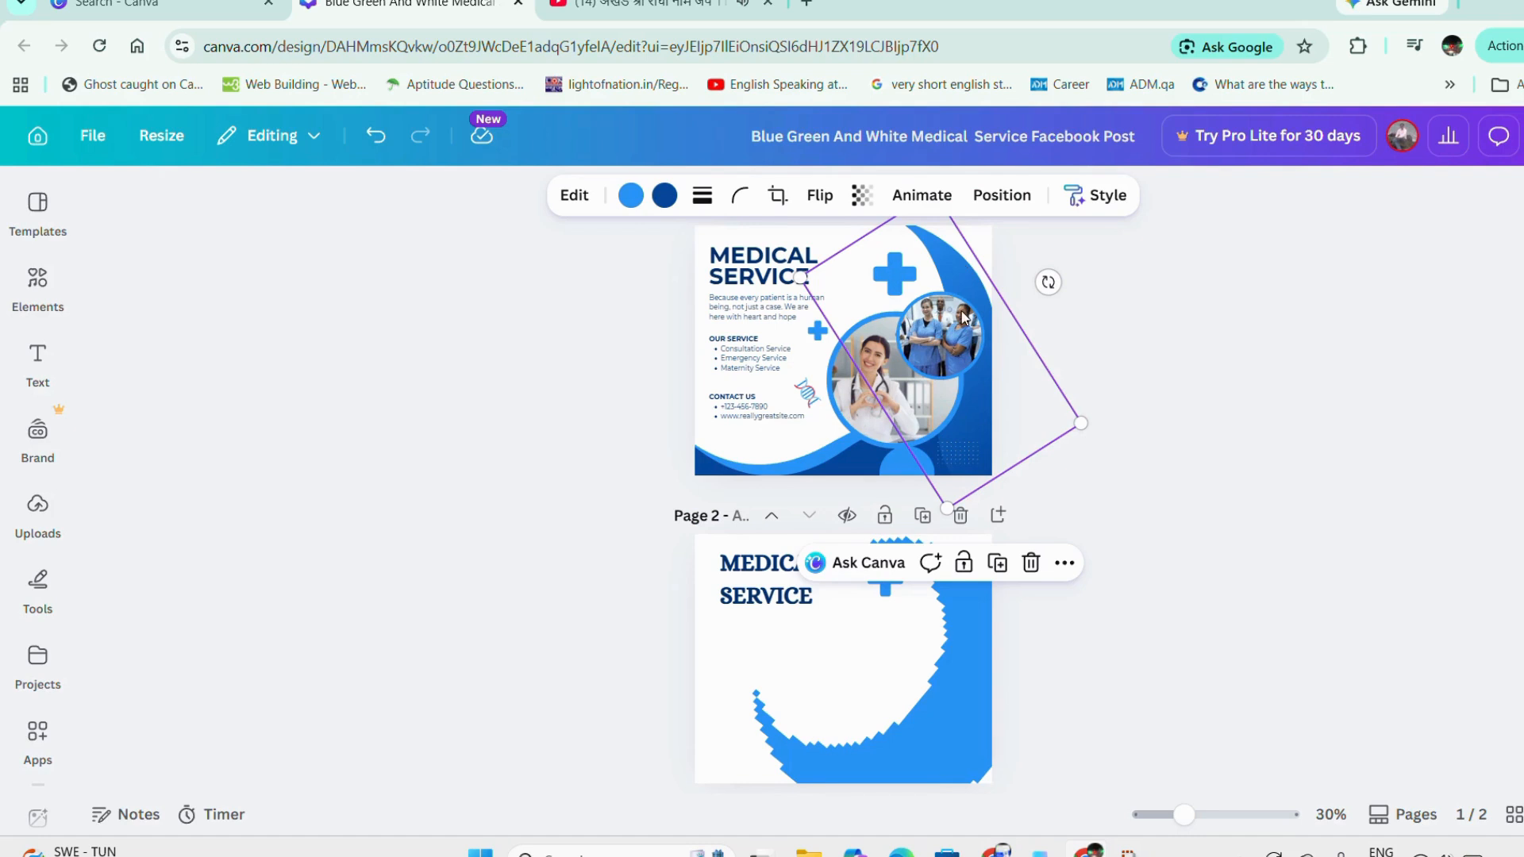
click(959, 635)
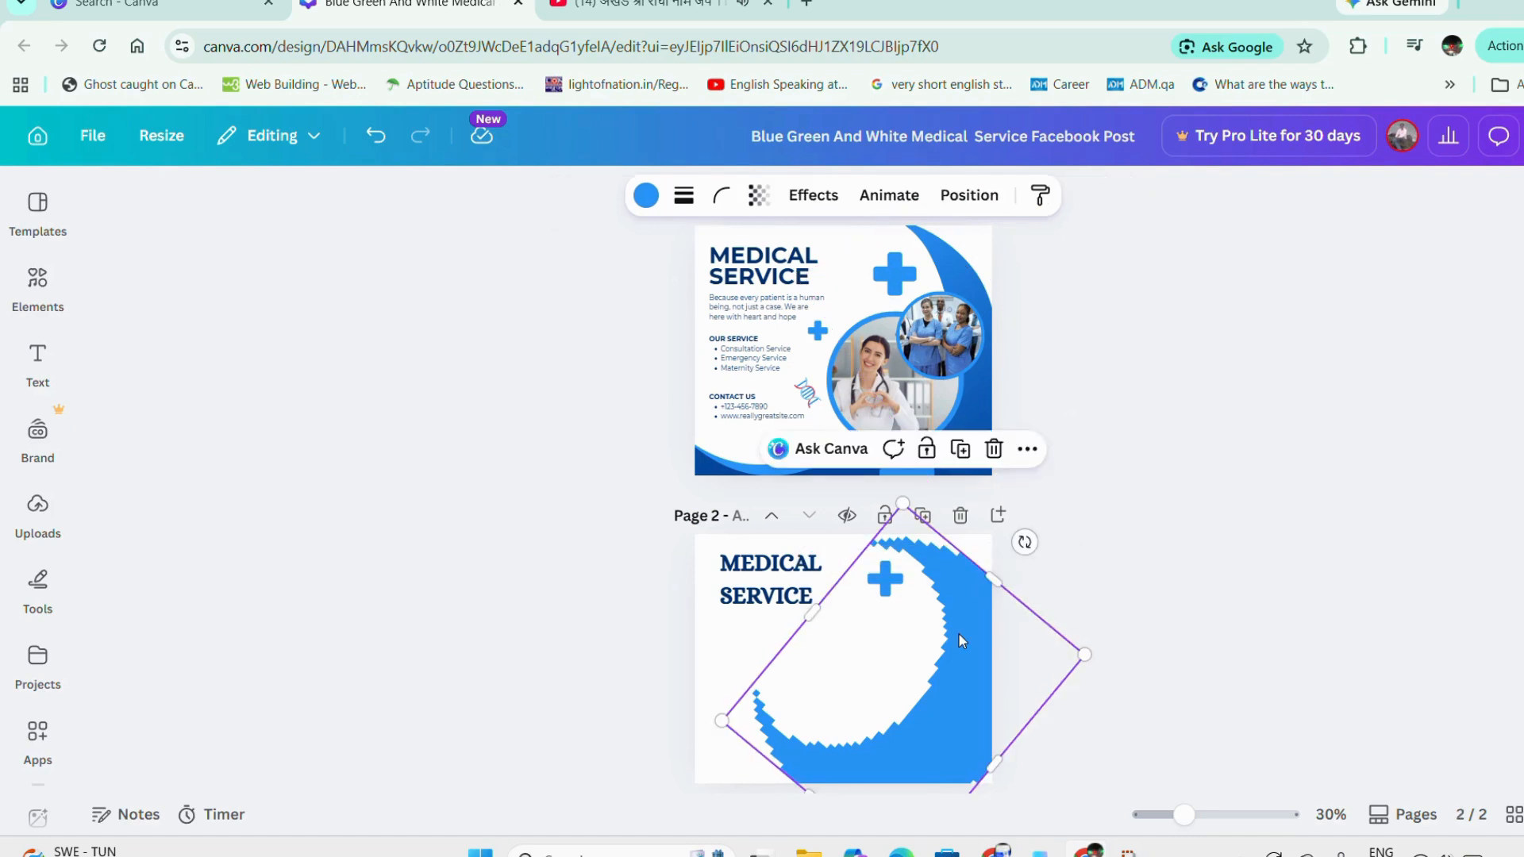
click(959, 638)
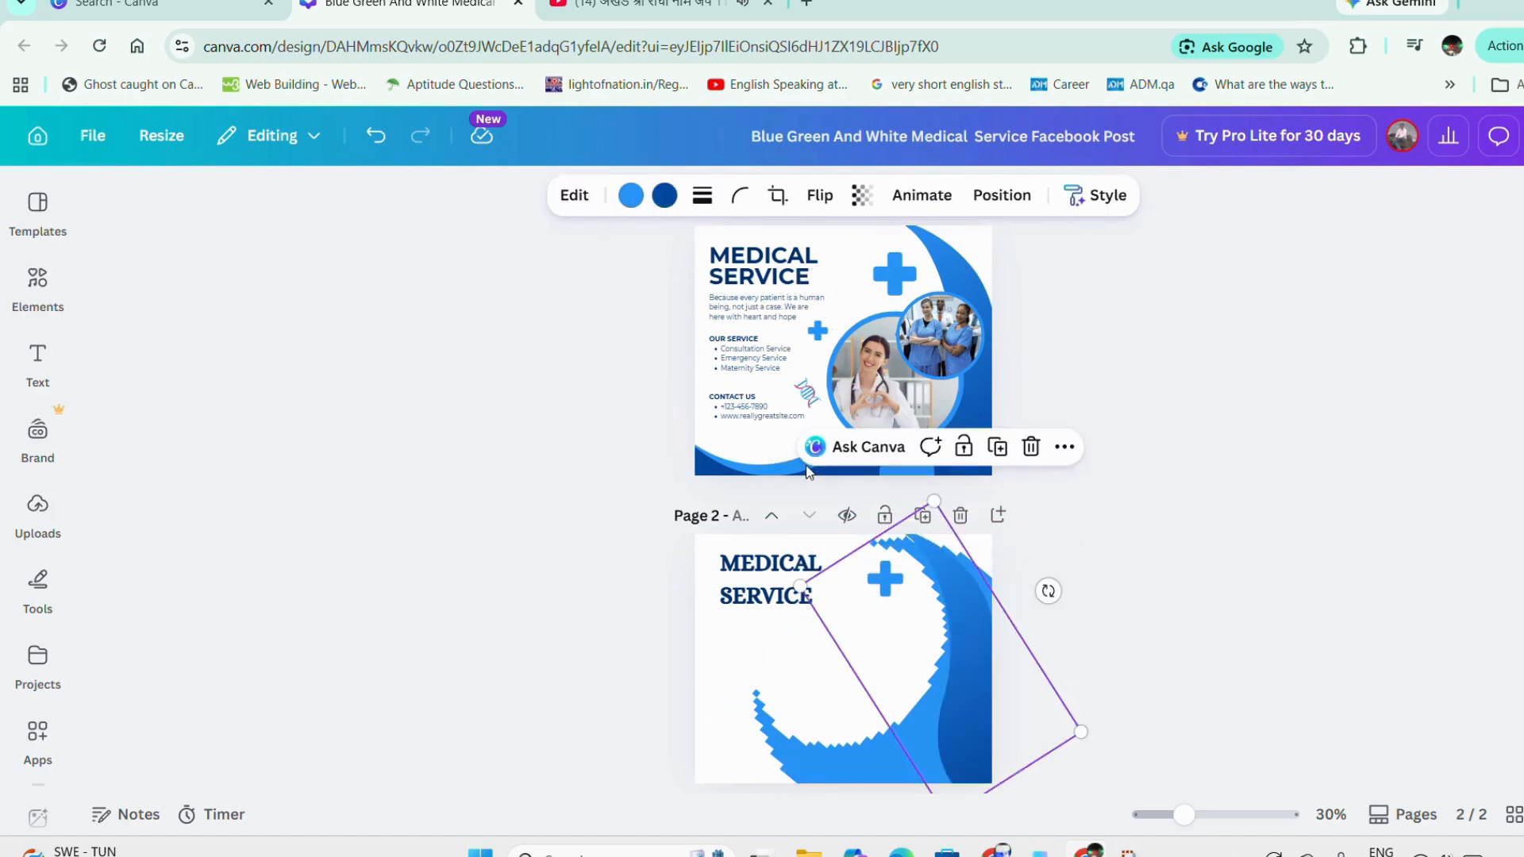
Copy the blue wave from the bottom of page 1 to page 2 and nudge it slightly left
click(750, 471)
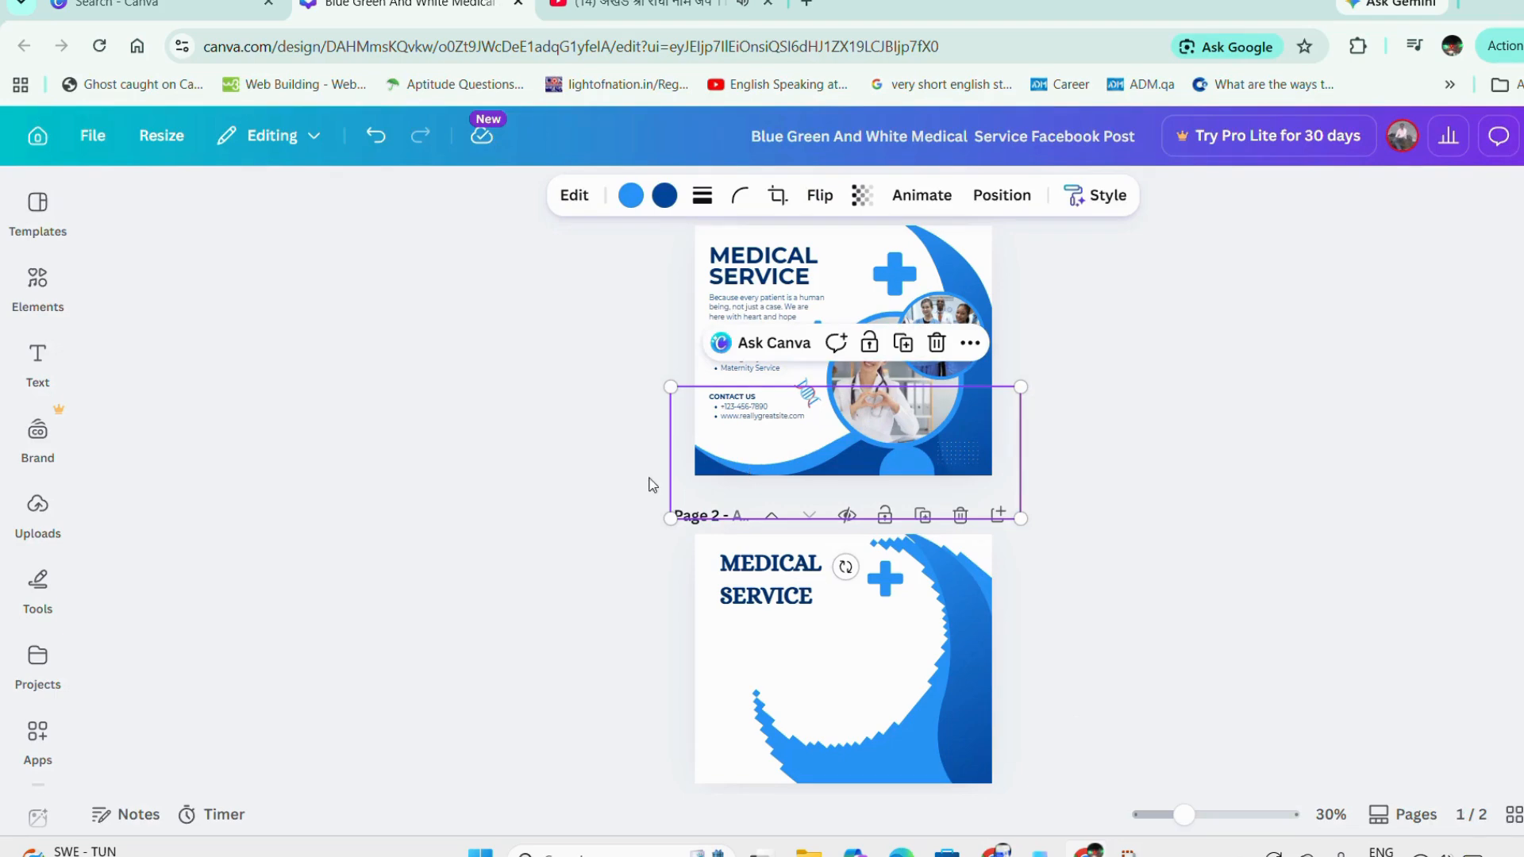
click(593, 488)
click(748, 469)
click(723, 746)
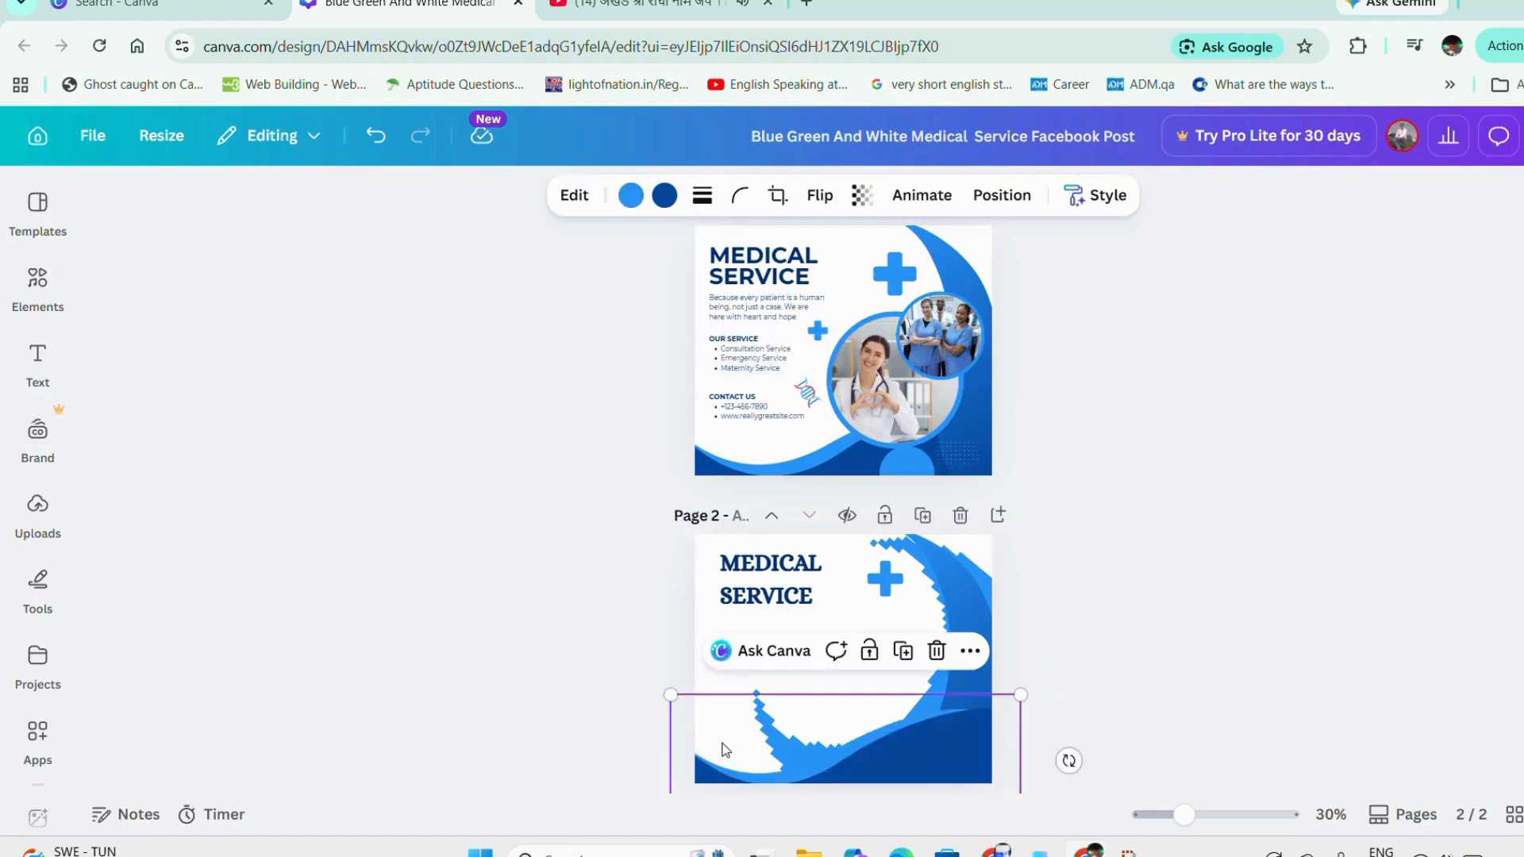
drag(832, 761, 824, 762)
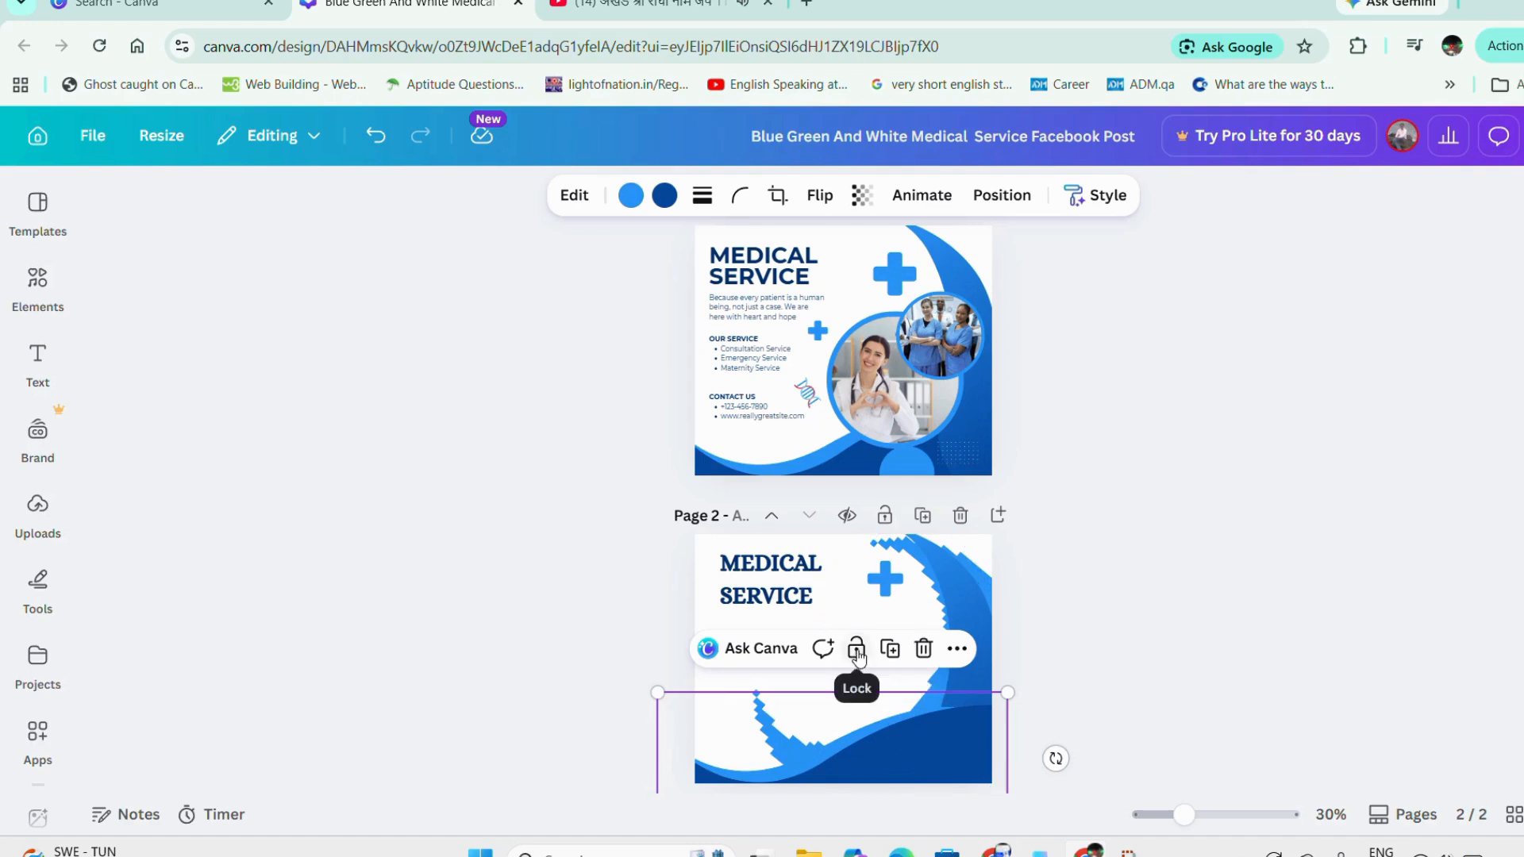
Remove the pasted wave and the crescent frame from page 2, keeping the curved gradient shape
click(885, 608)
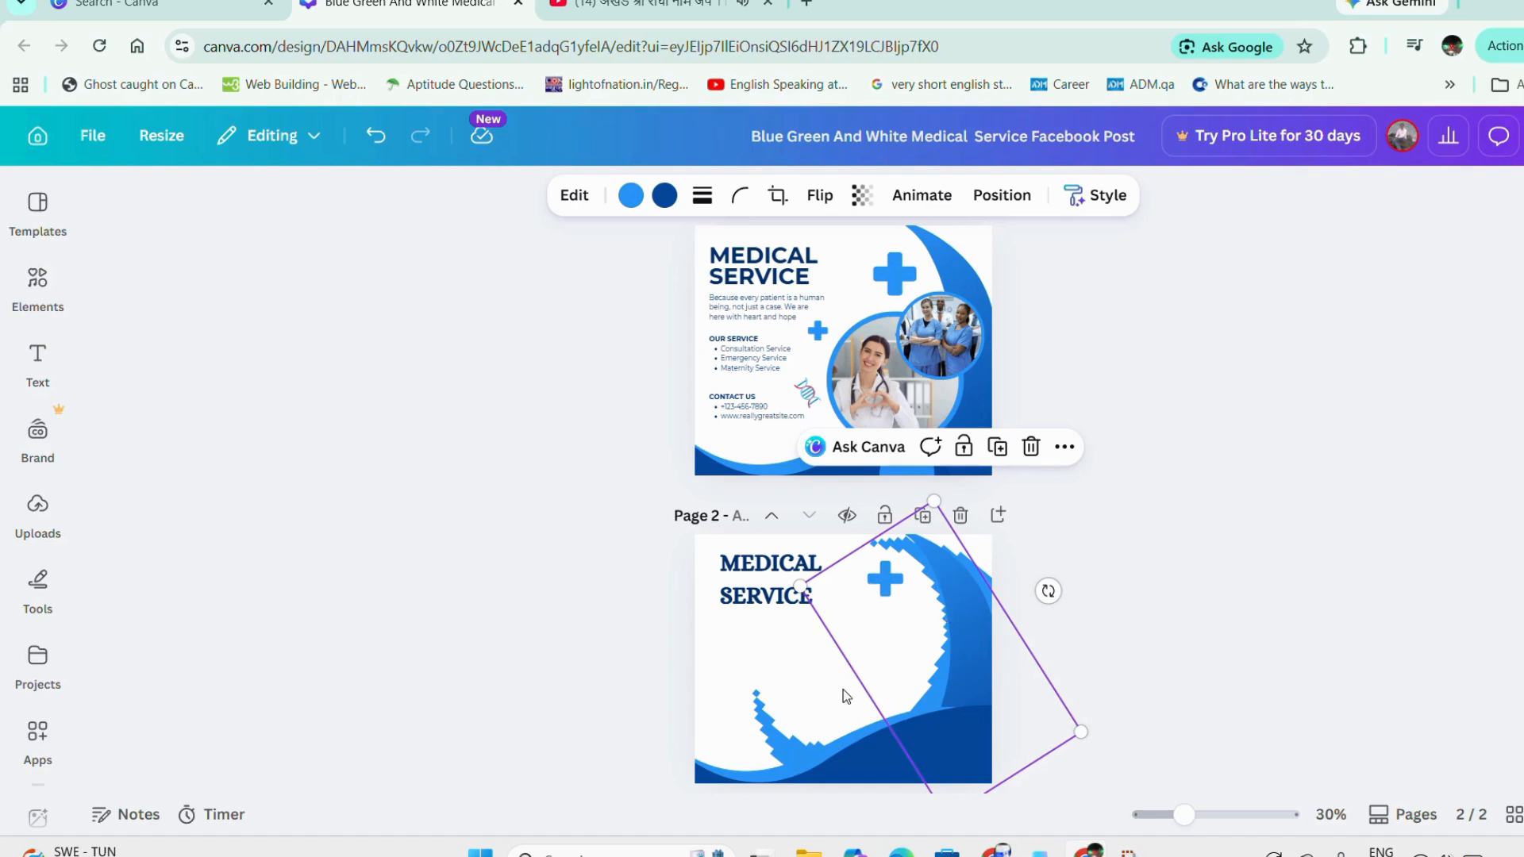
click(755, 723)
key(Escape)
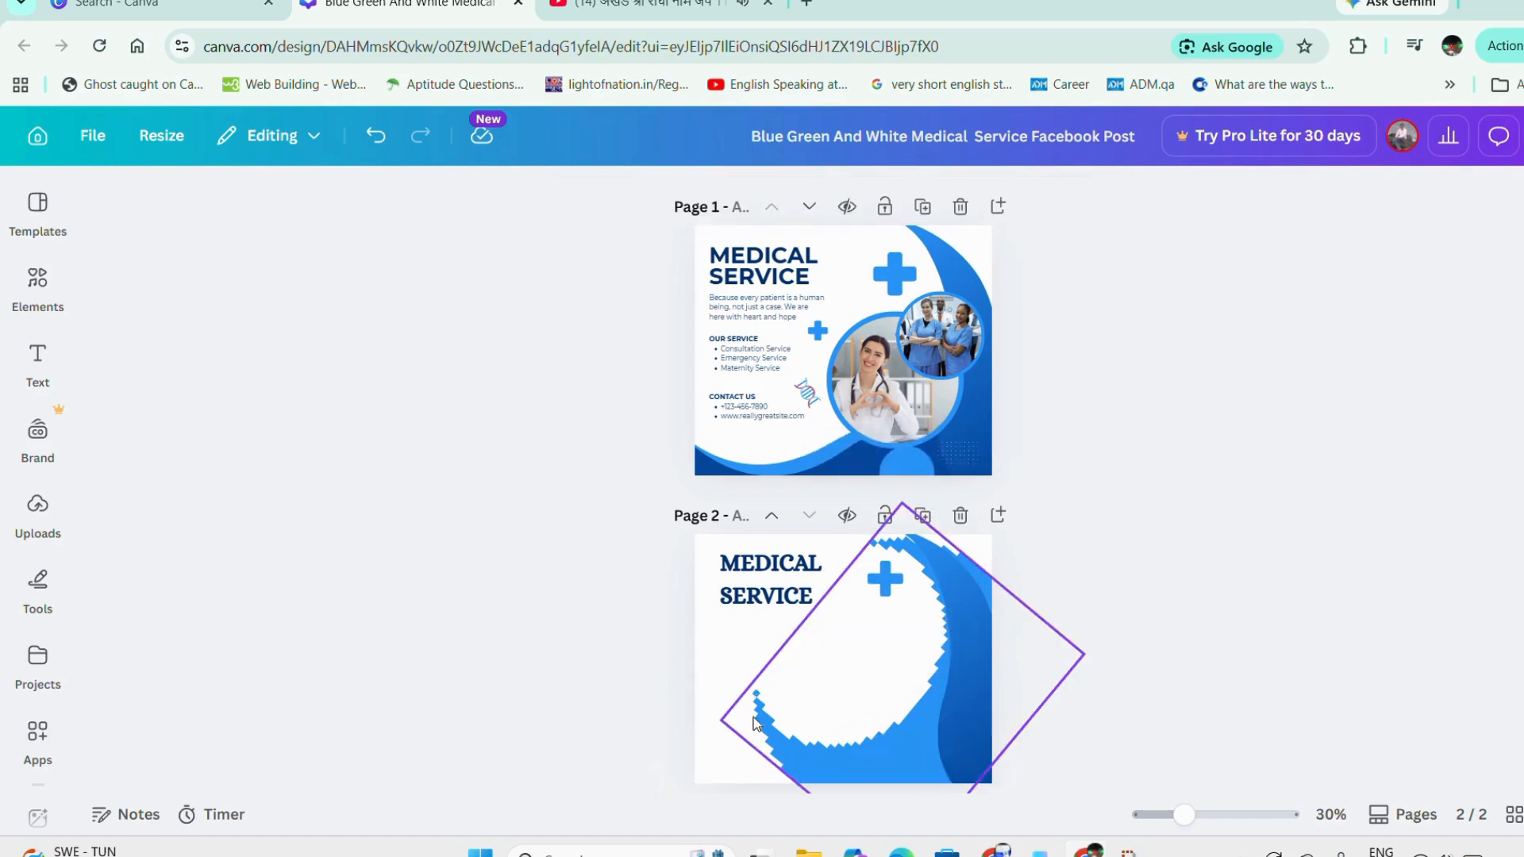
click(774, 721)
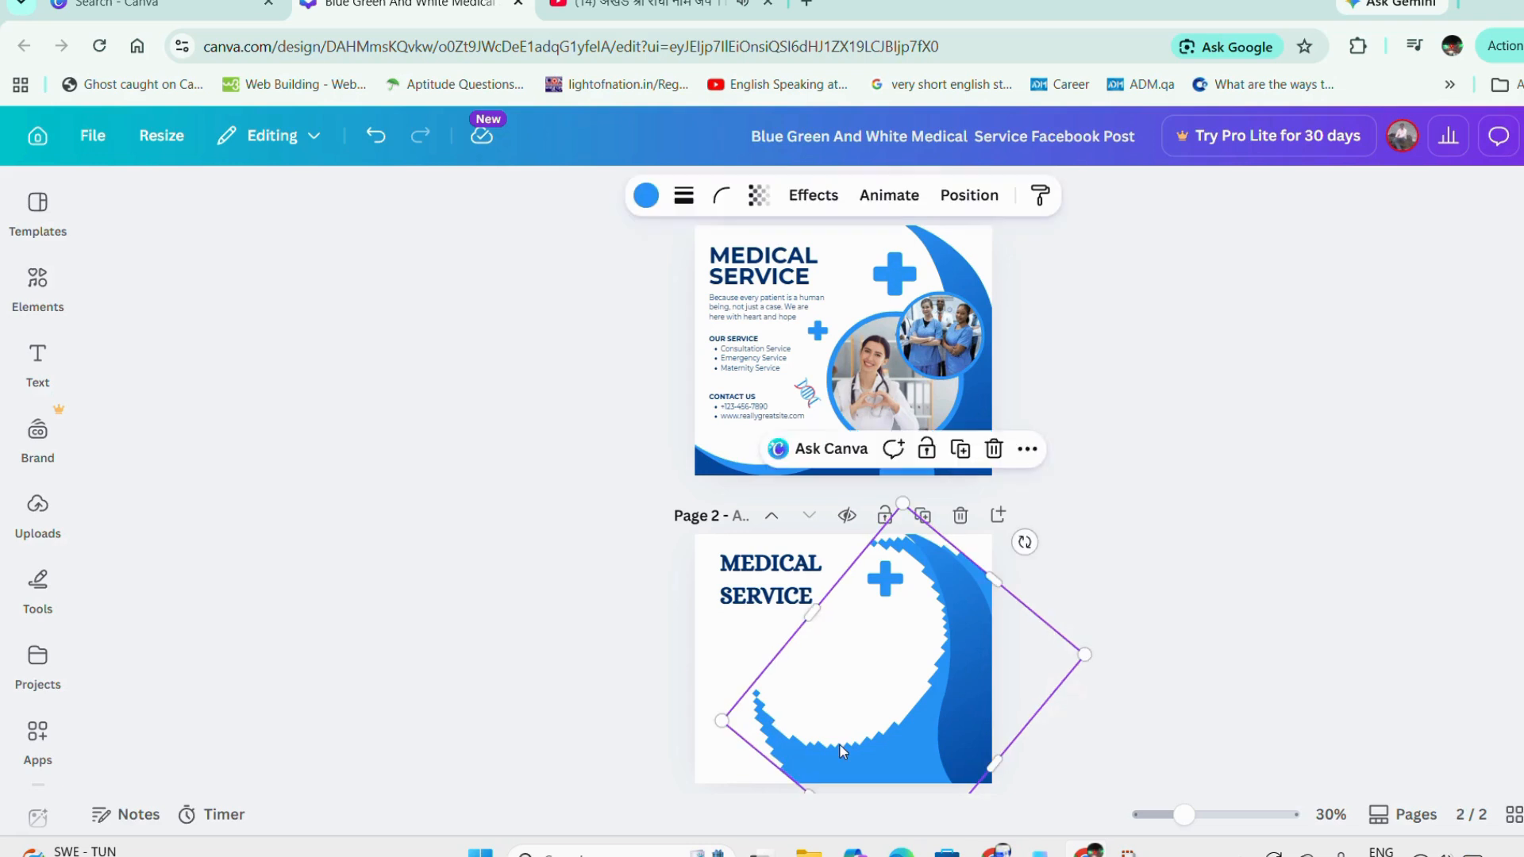
key(Delete)
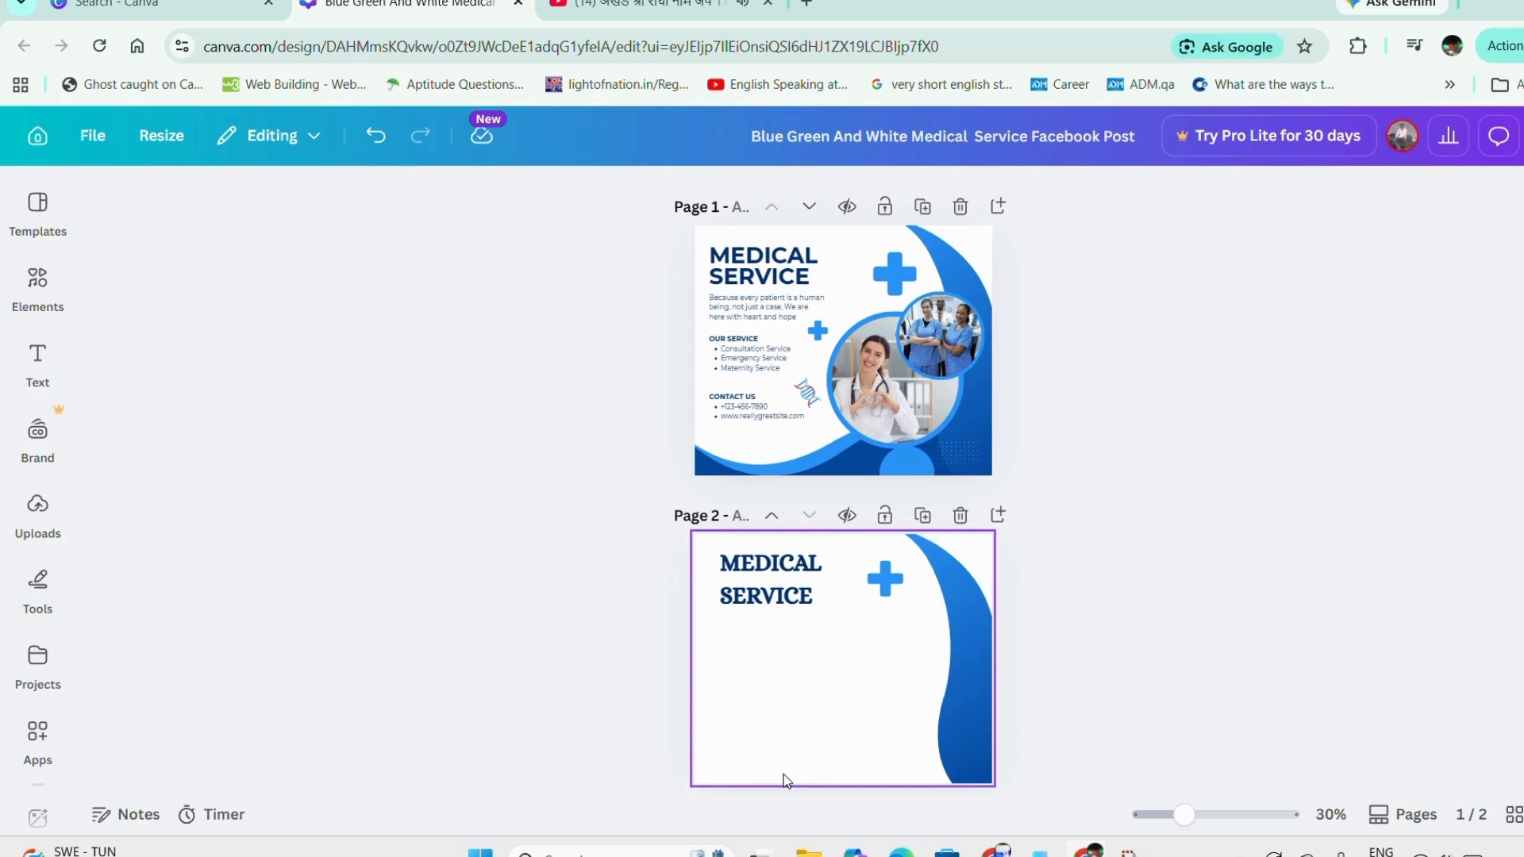
Place a copy of page 1's blue wave on page 2 again and position it along the page's bottom edge
key(ctrl+z)
drag(856, 485, 867, 736)
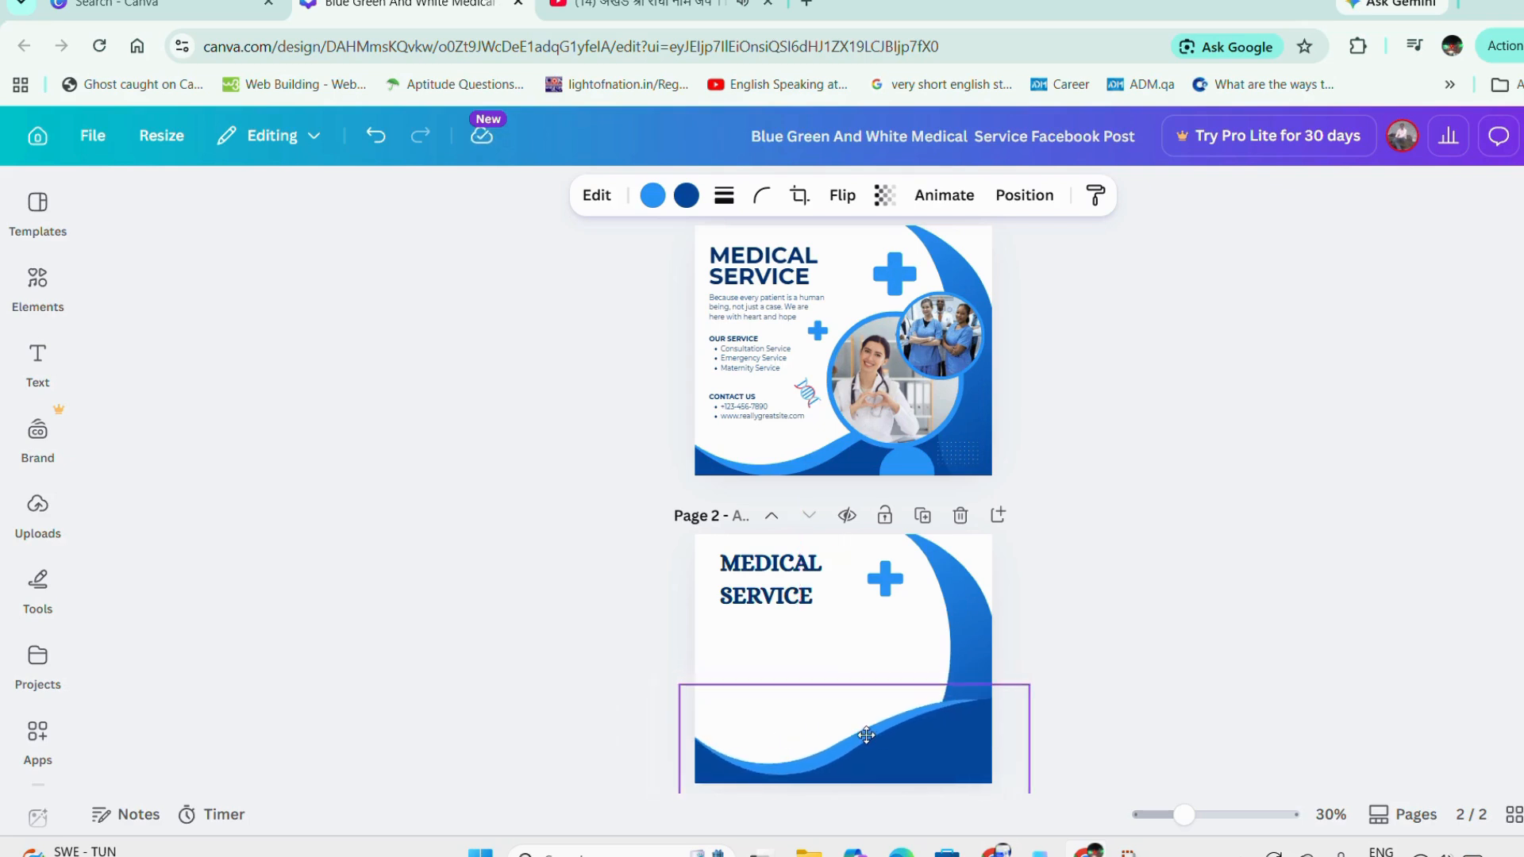
drag(866, 735, 881, 758)
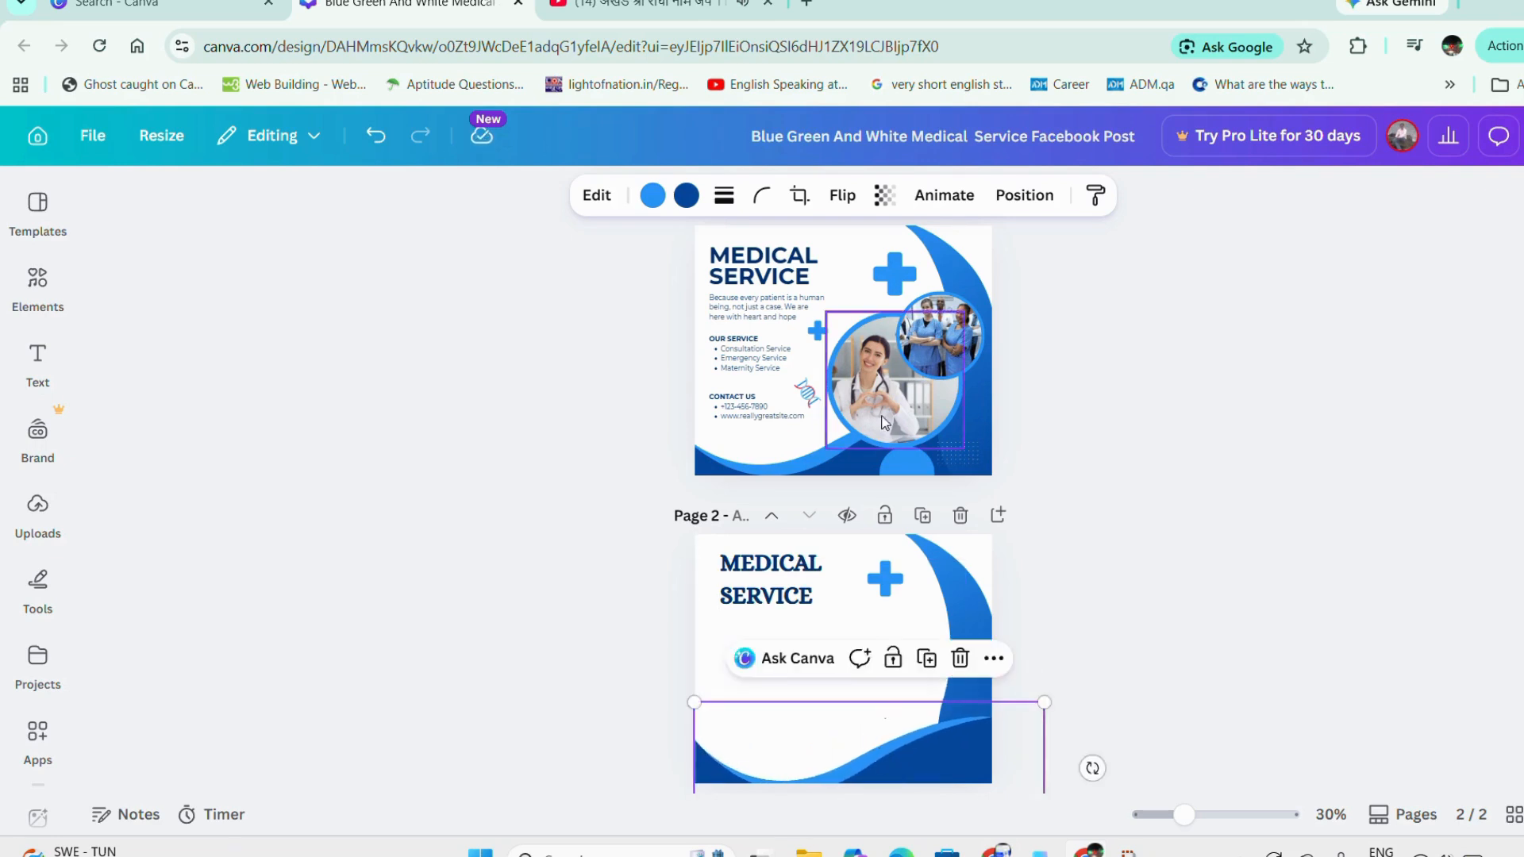
Copy the large circular photo of the woman with the stethoscope from page 1 onto page 2
click(893, 354)
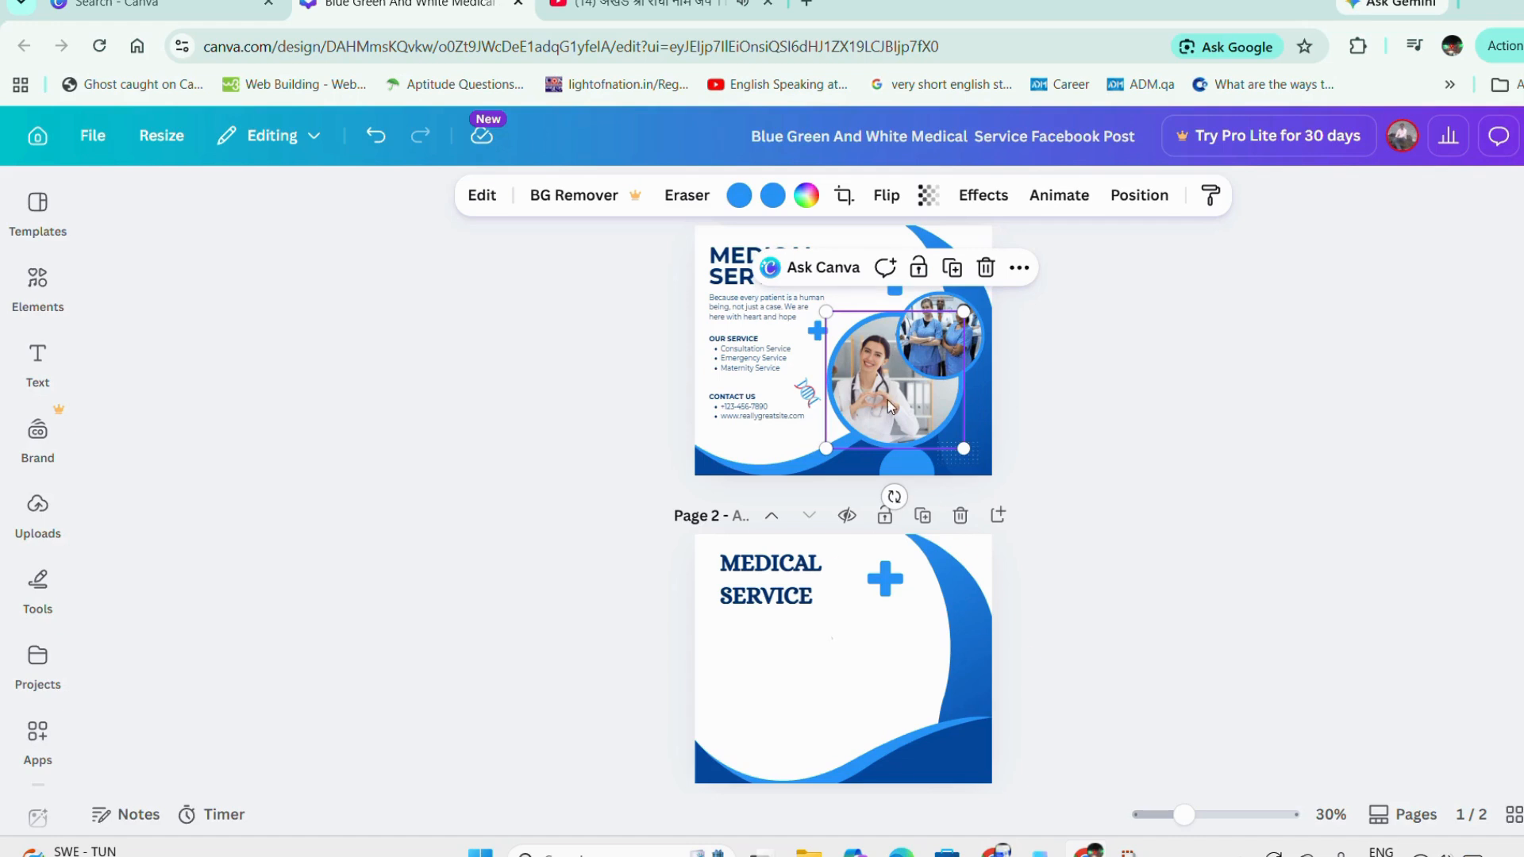
click(844, 667)
key(ctrl+v)
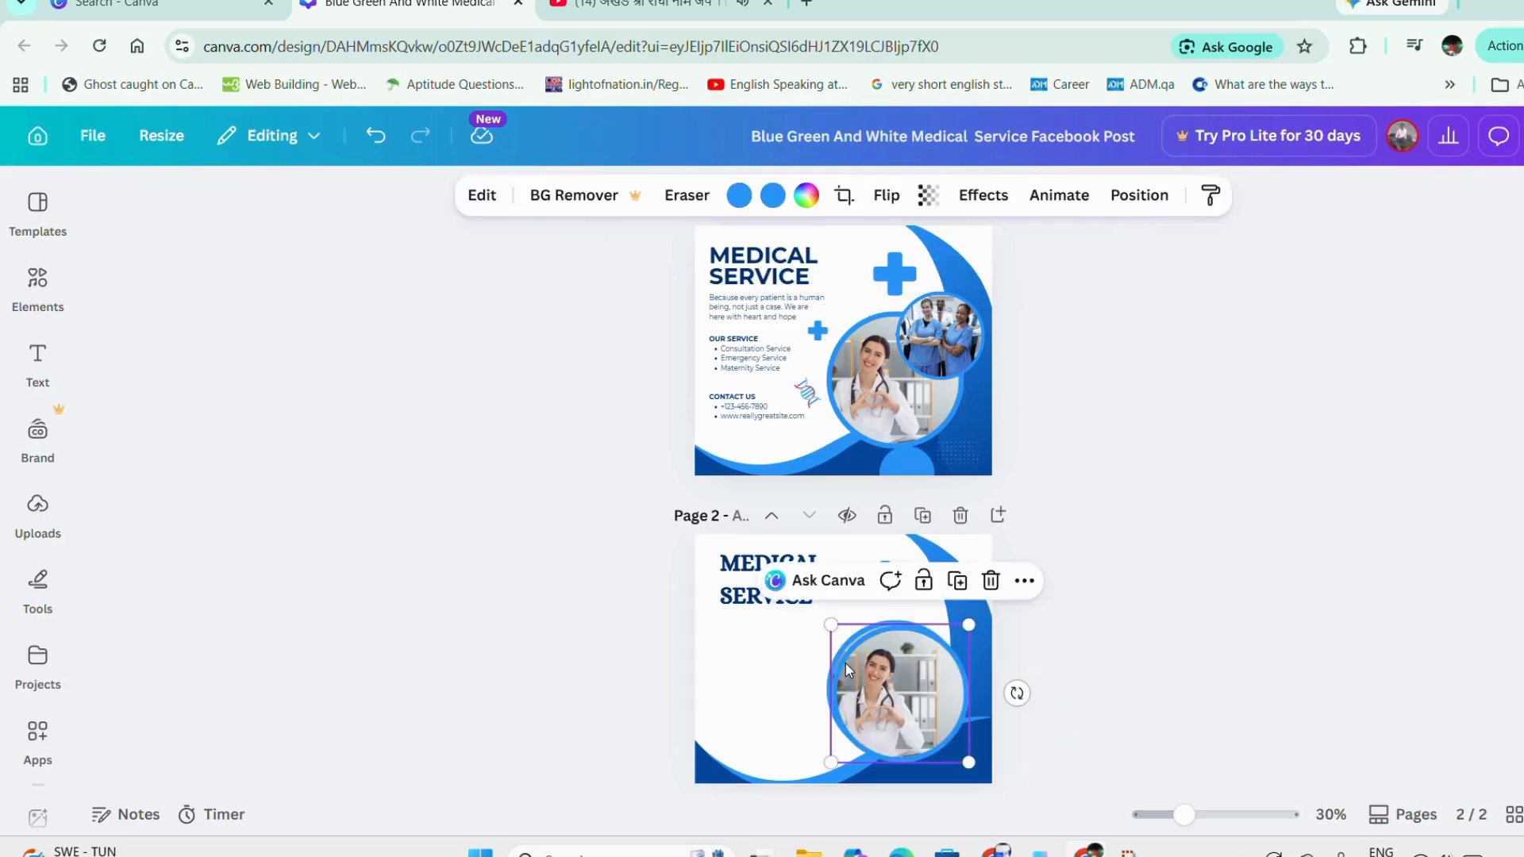
Copy the small circular photo of the two nurses from page 1 onto page 2
click(931, 332)
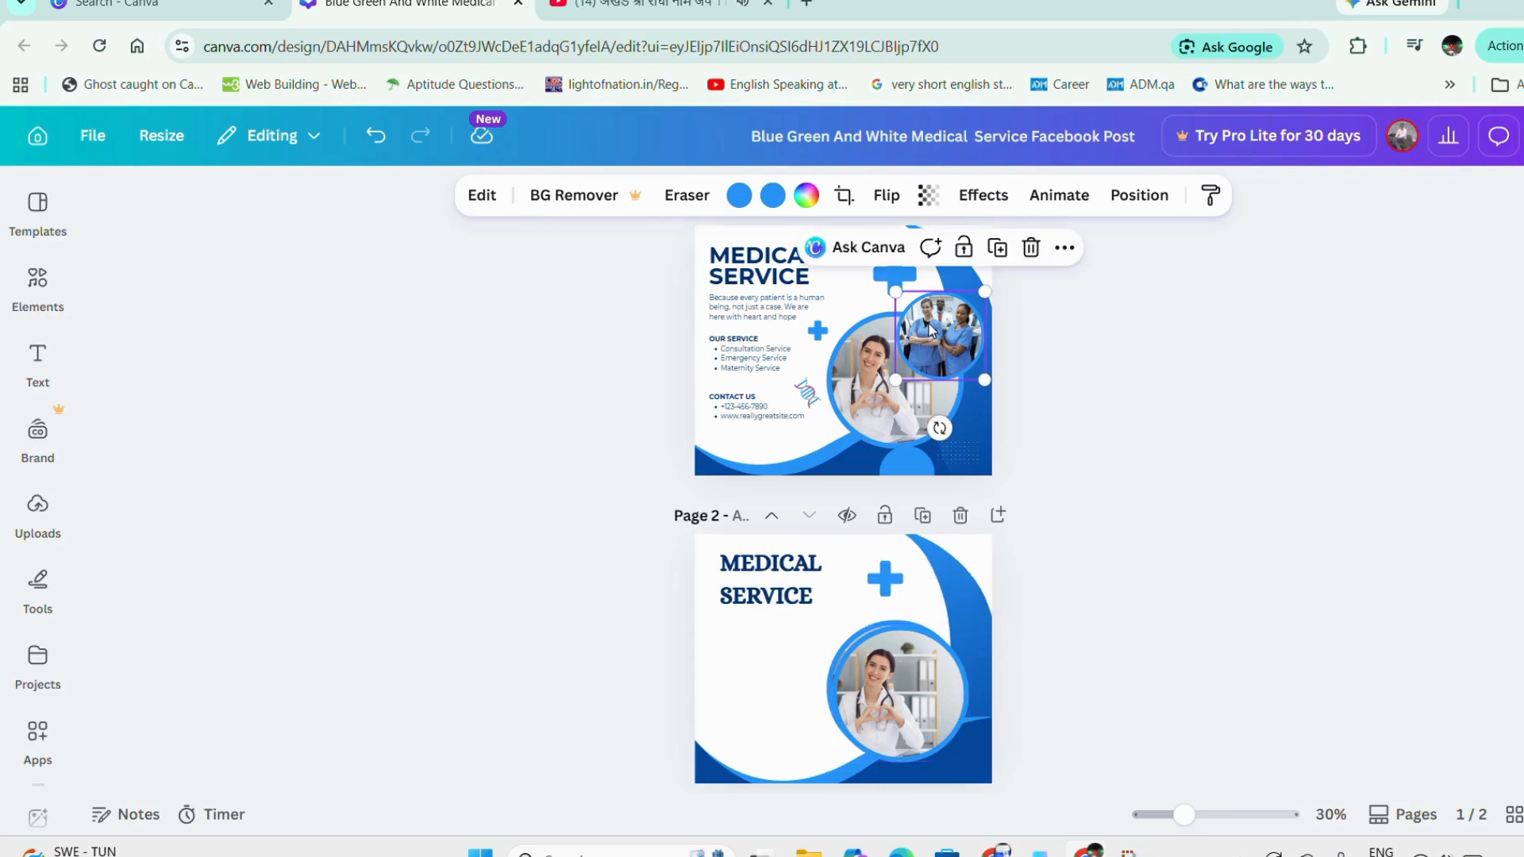
click(928, 597)
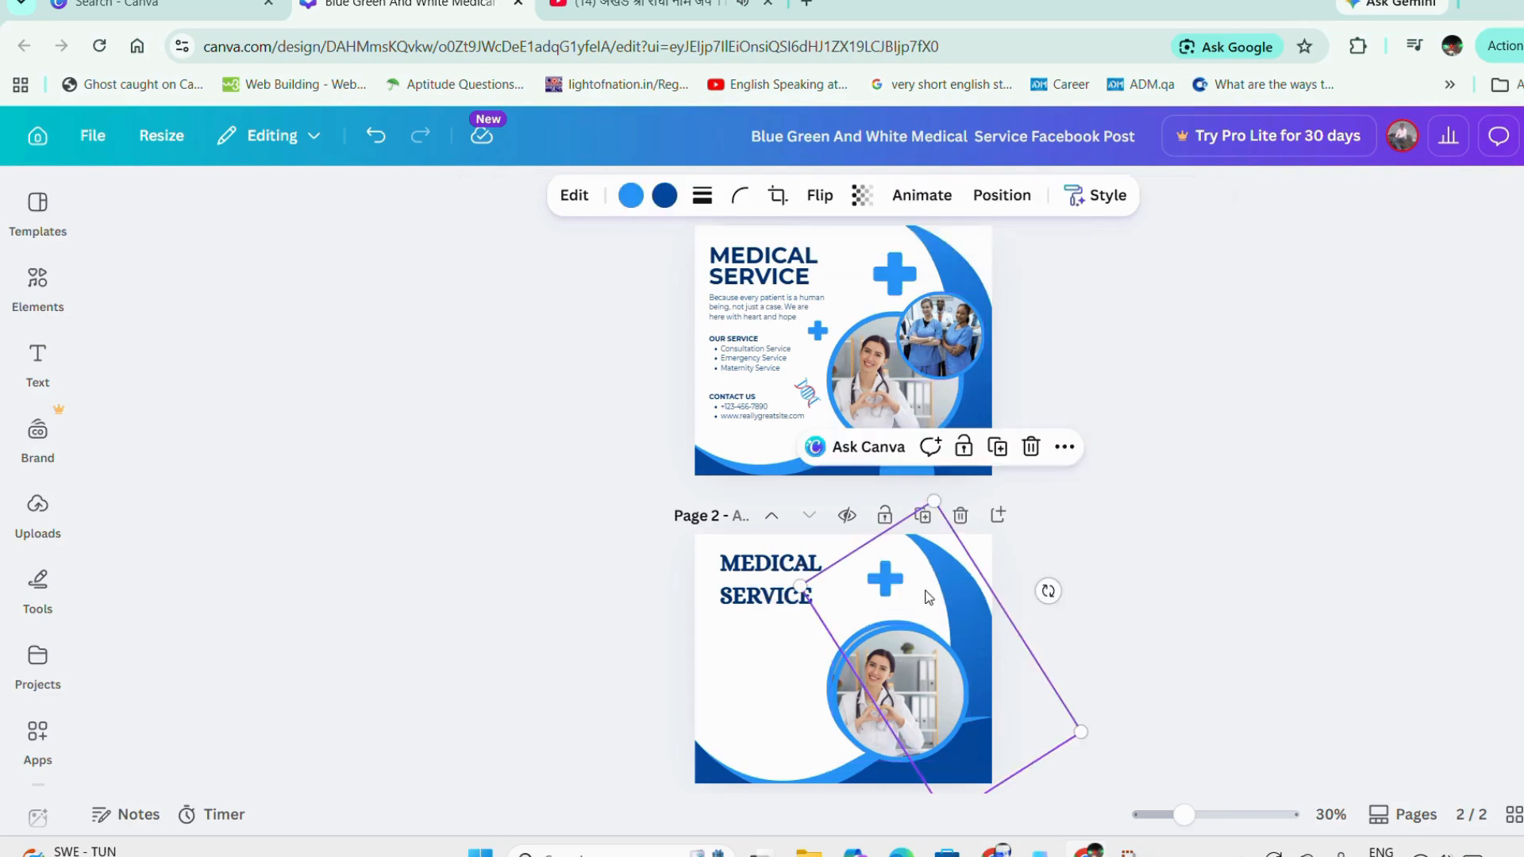
key(ctrl+v)
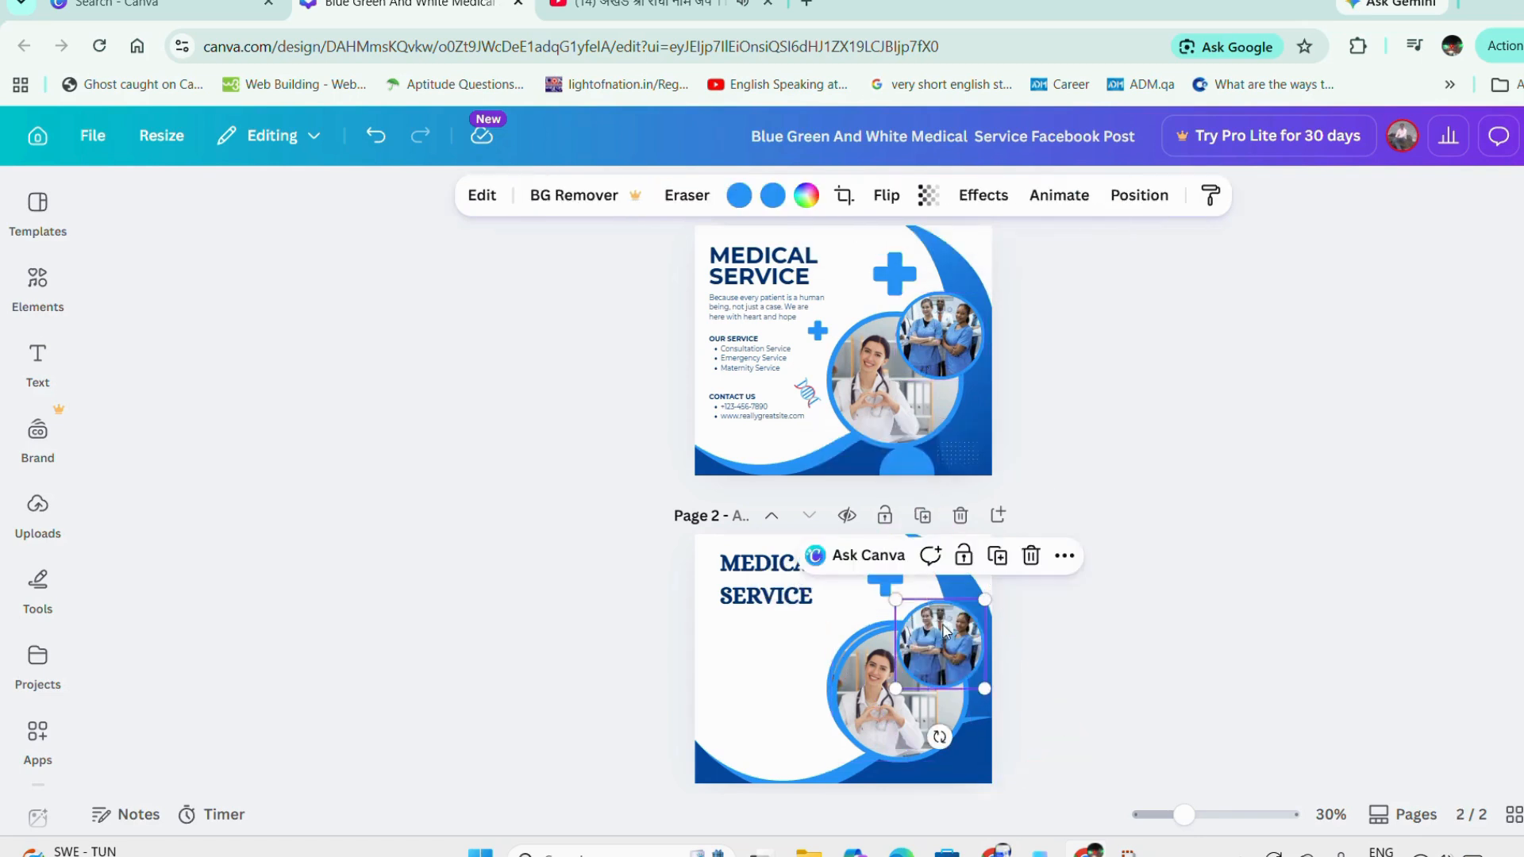
click(1088, 529)
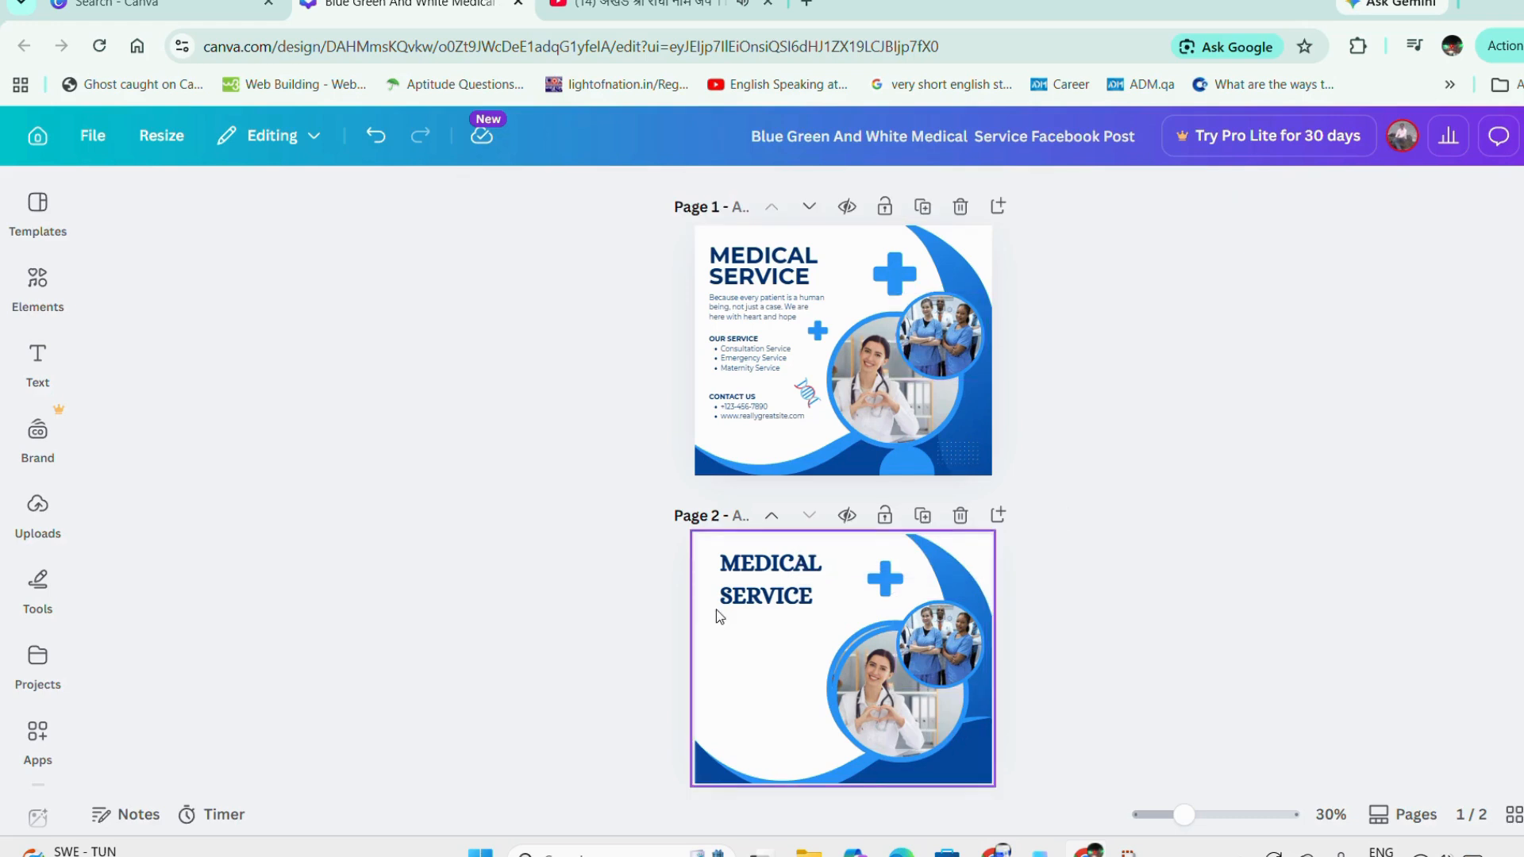
click(879, 577)
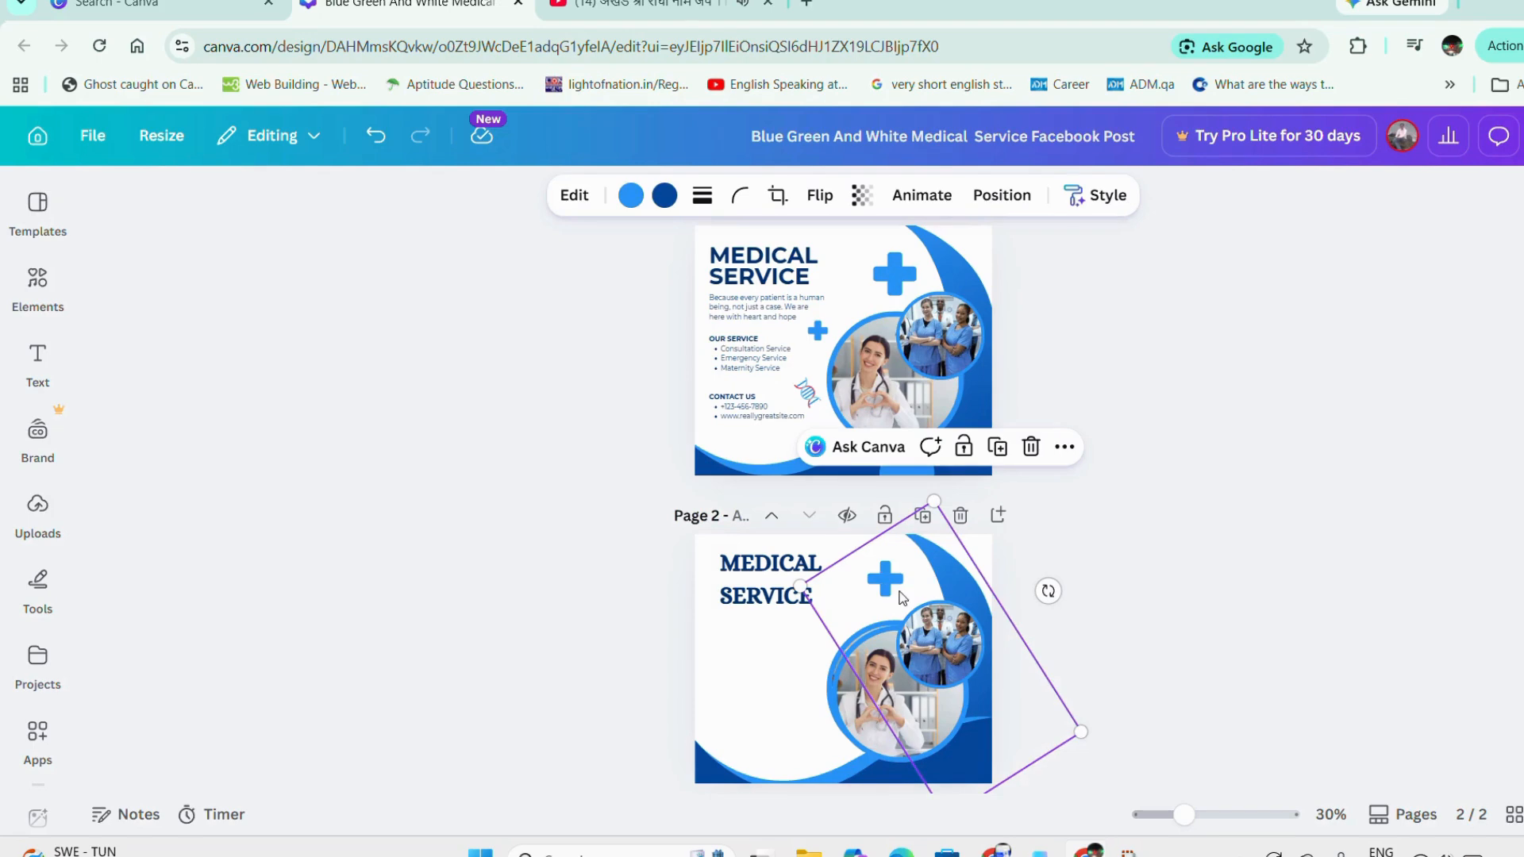
click(1124, 602)
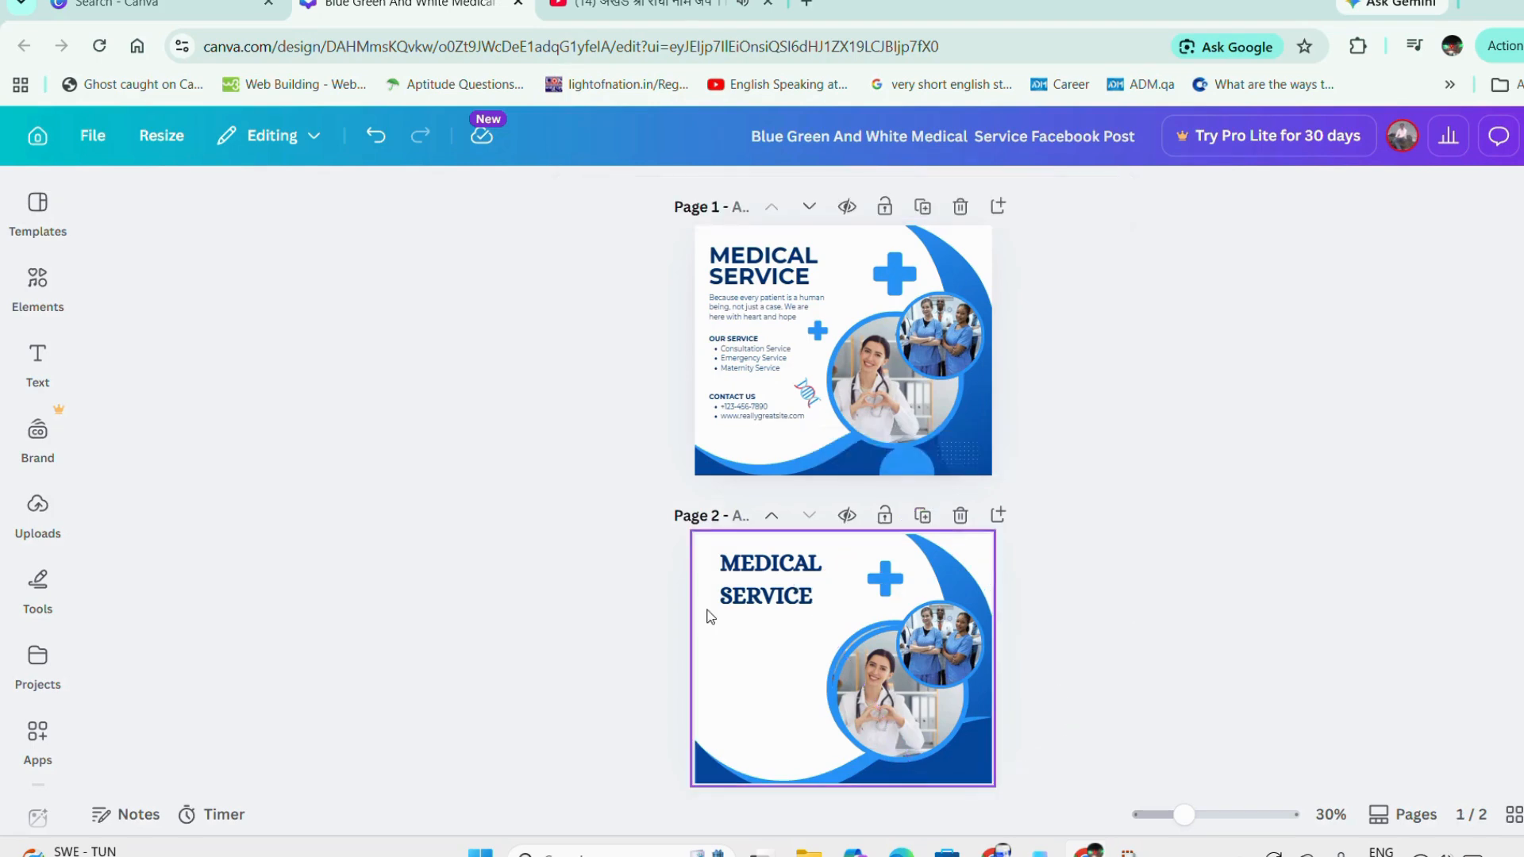
Copy page 1's tagline paragraph to page 2, then shift the MEDICAL SERVICE heading up and set the paragraph below it
click(767, 319)
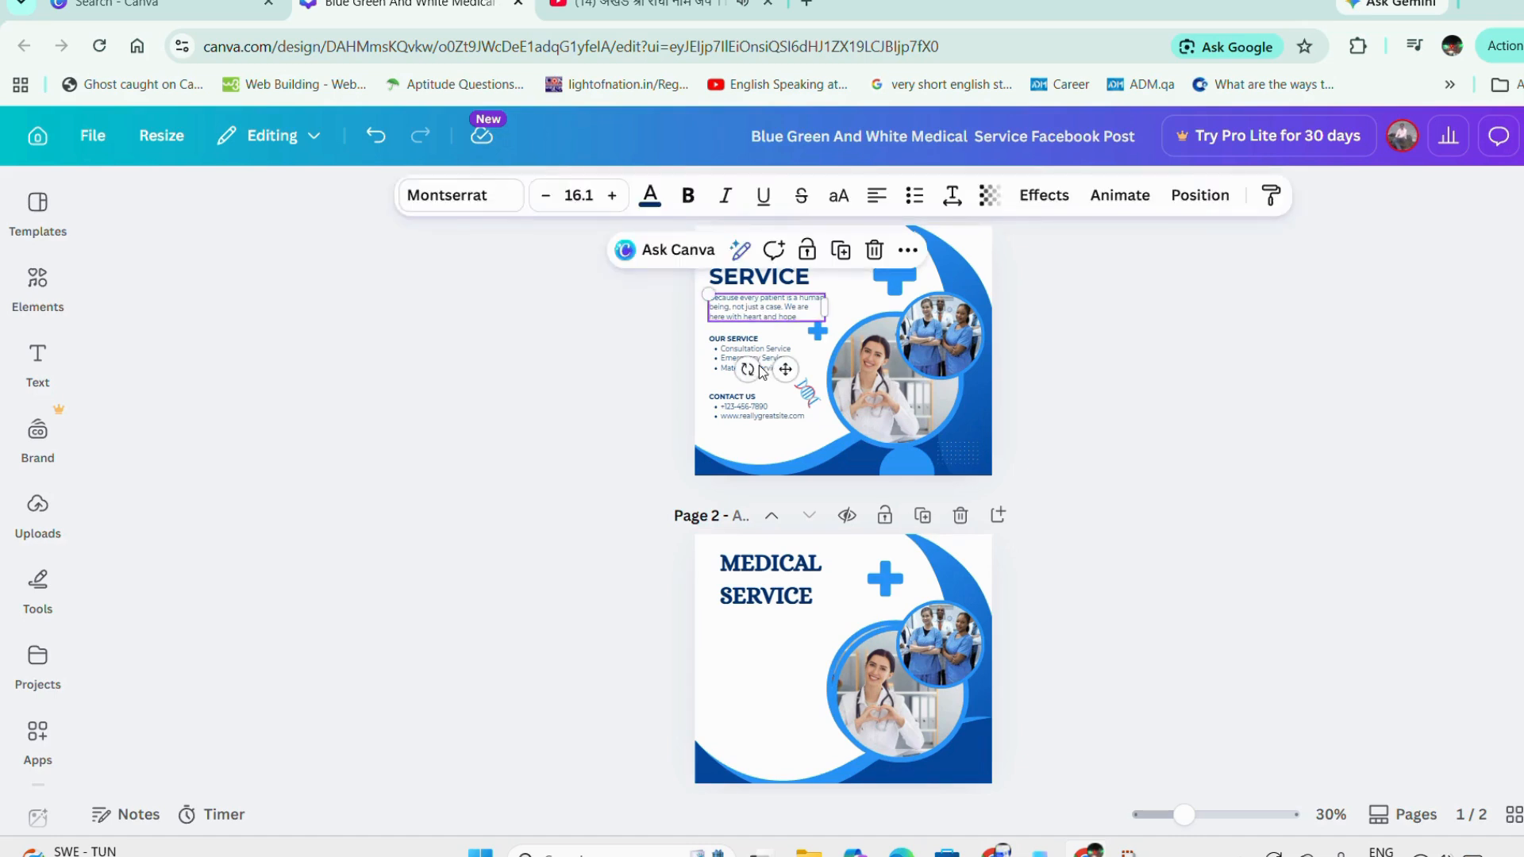
click(742, 642)
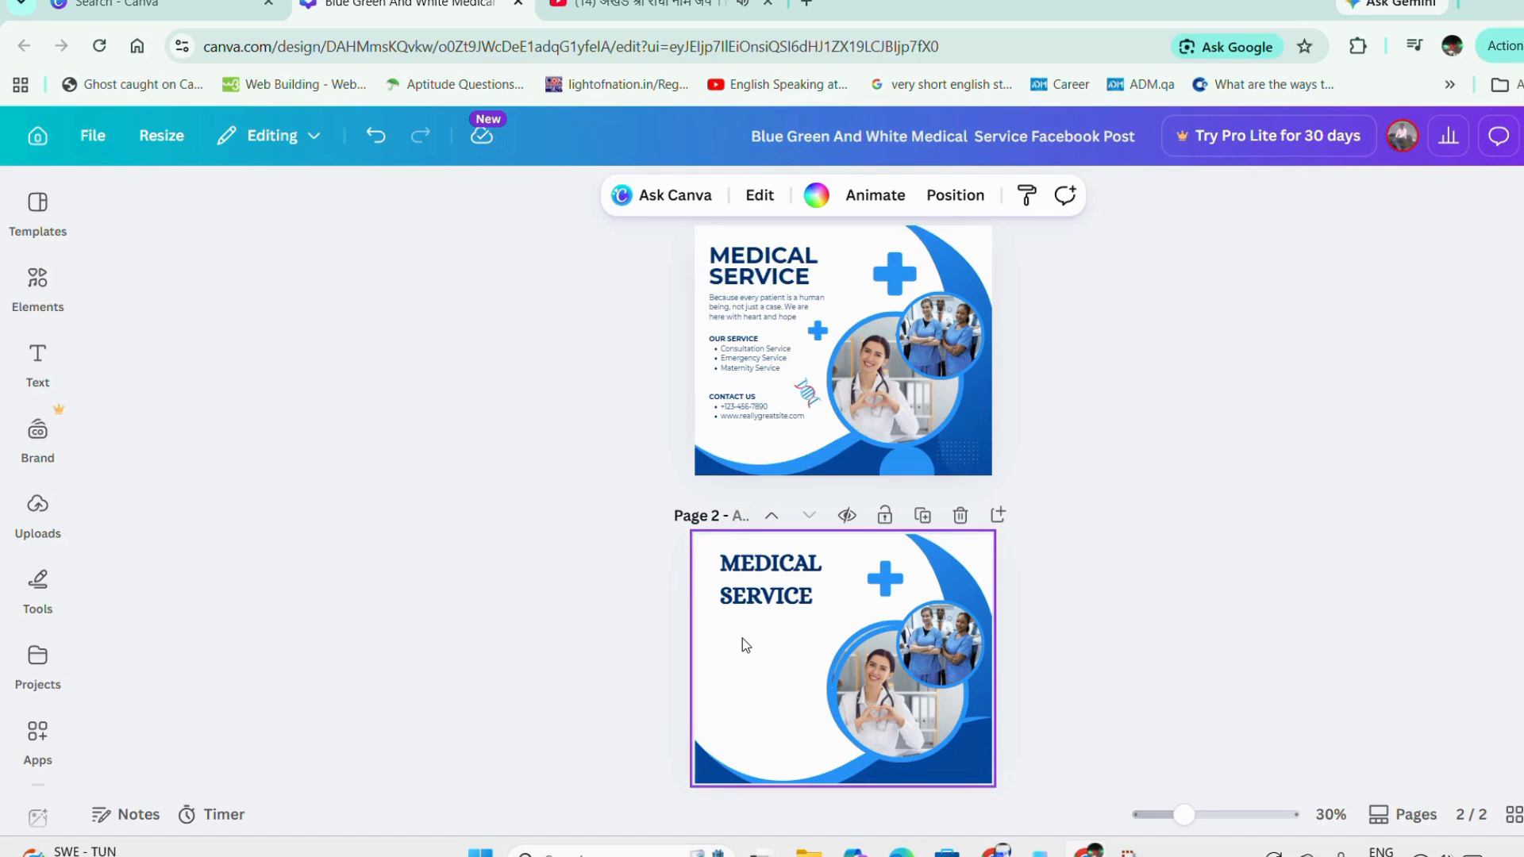
text(Because every patient is a human being, not just a case. We are here with heart and hope)
click(770, 606)
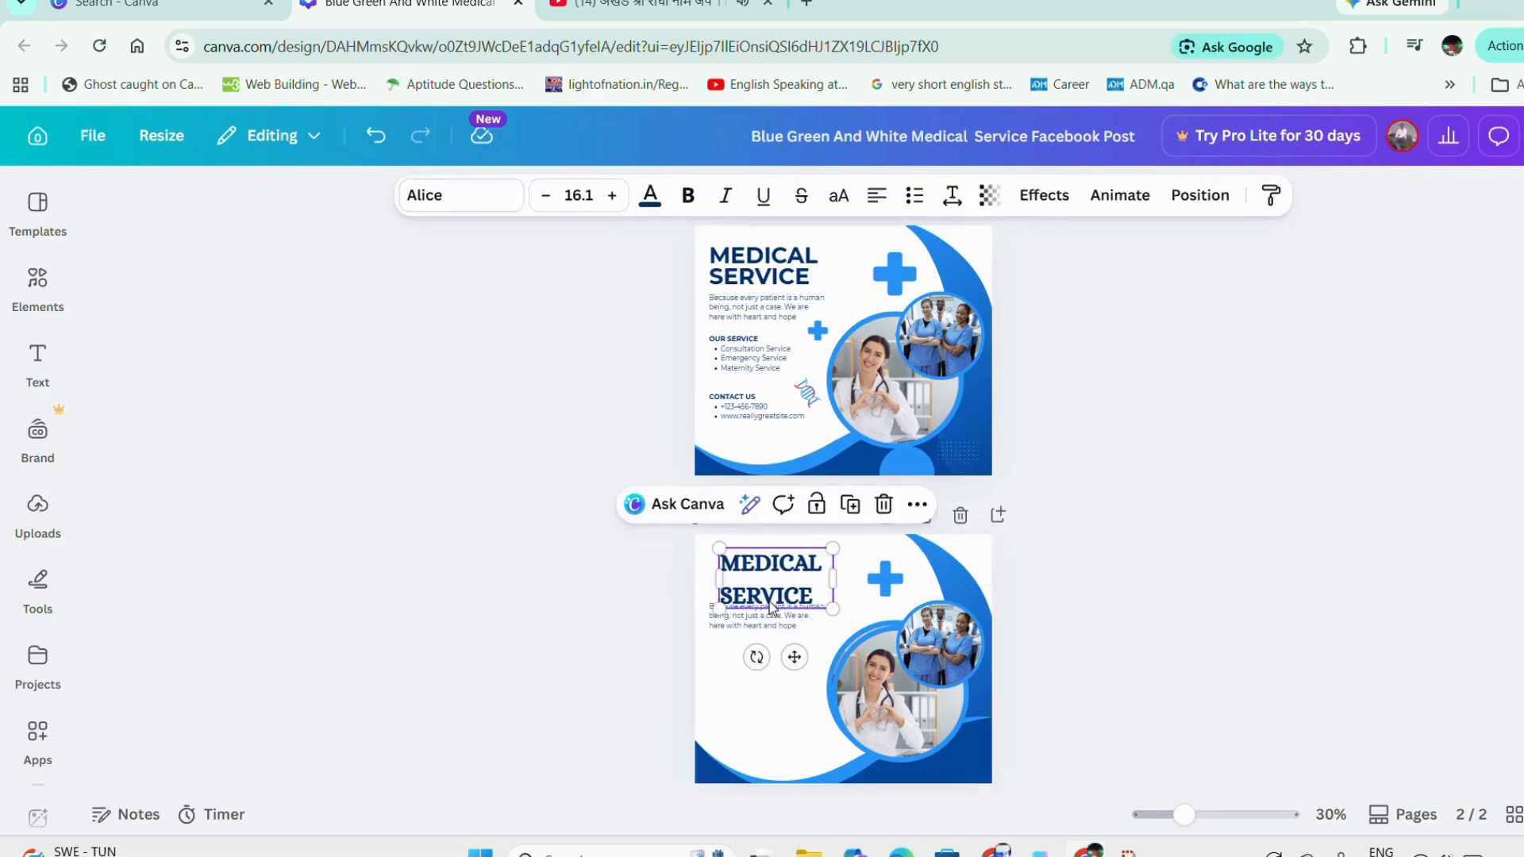
mouse_move(770, 607)
mouse_down()
mouse_move(759, 588)
mouse_move(770, 624)
mouse_up()
click(768, 612)
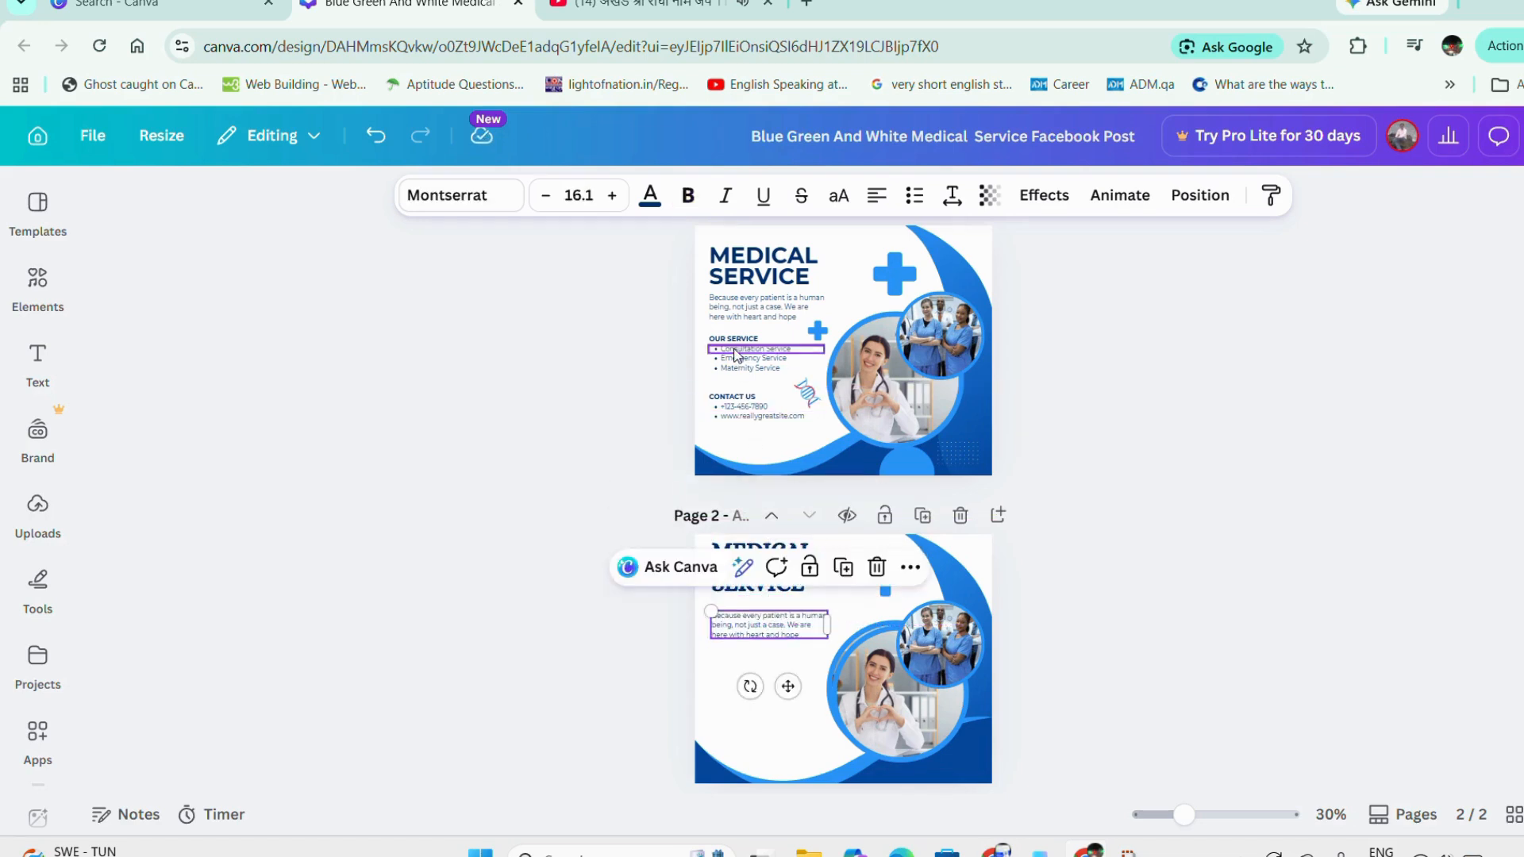
Copy page 1's text blocks together with the blue wave onto page 2 and shift the copies right, over the photos
drag(701, 321, 759, 423)
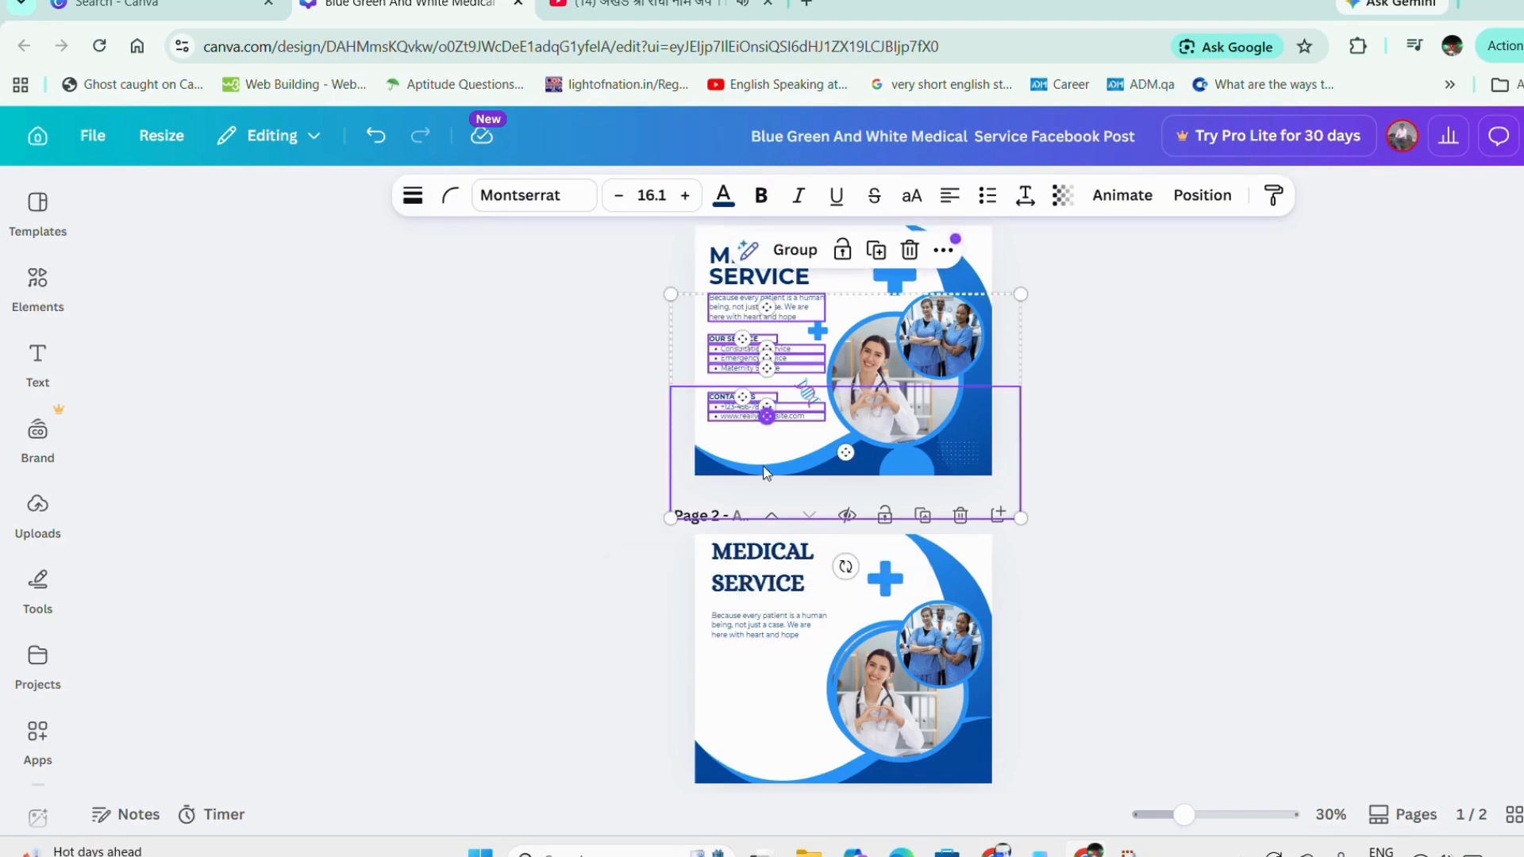
click(767, 679)
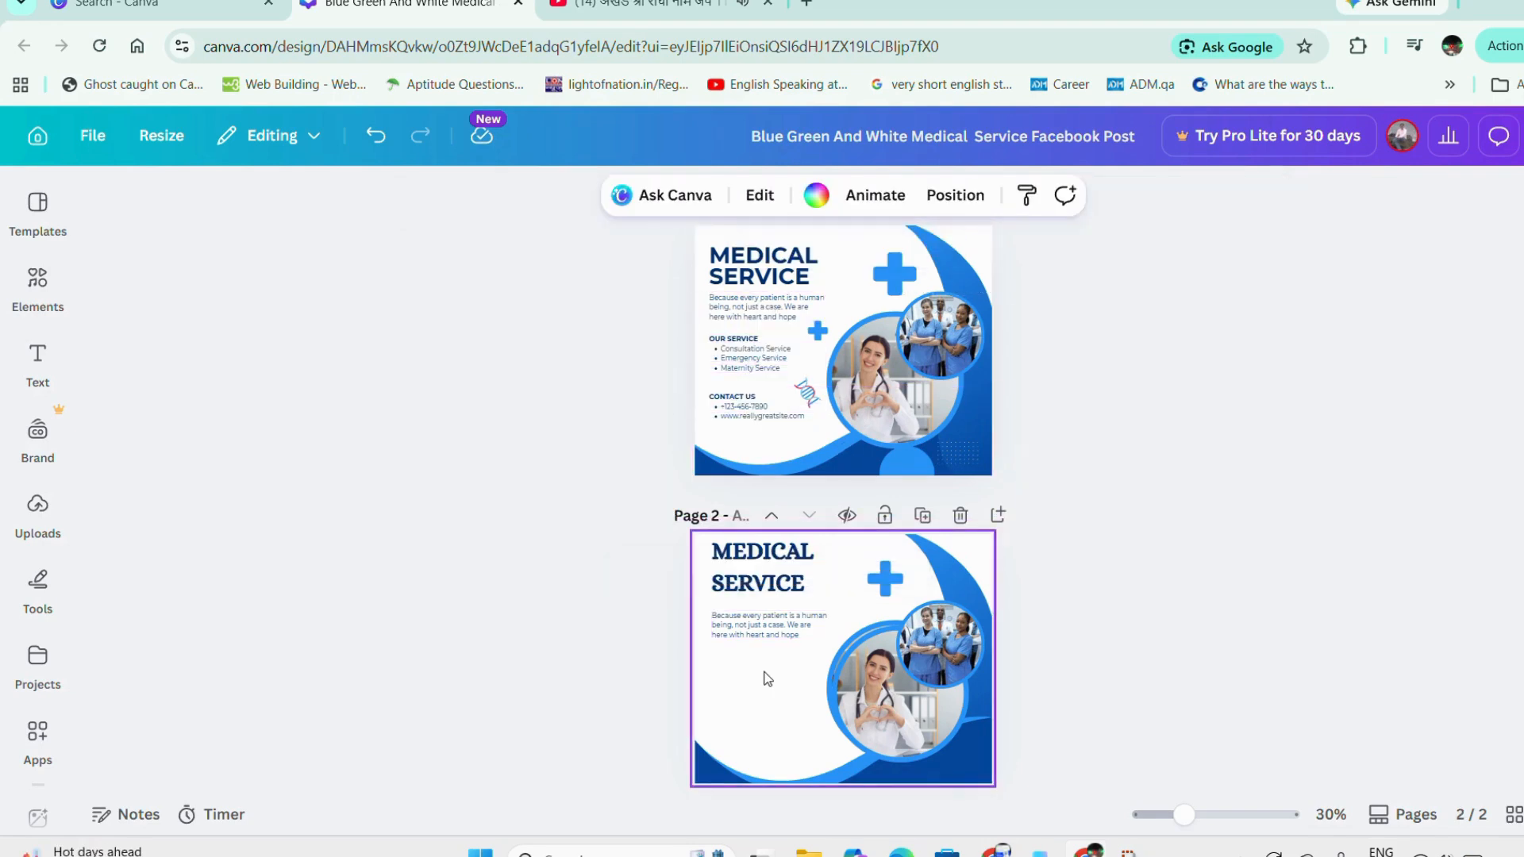
key(ctrl+v)
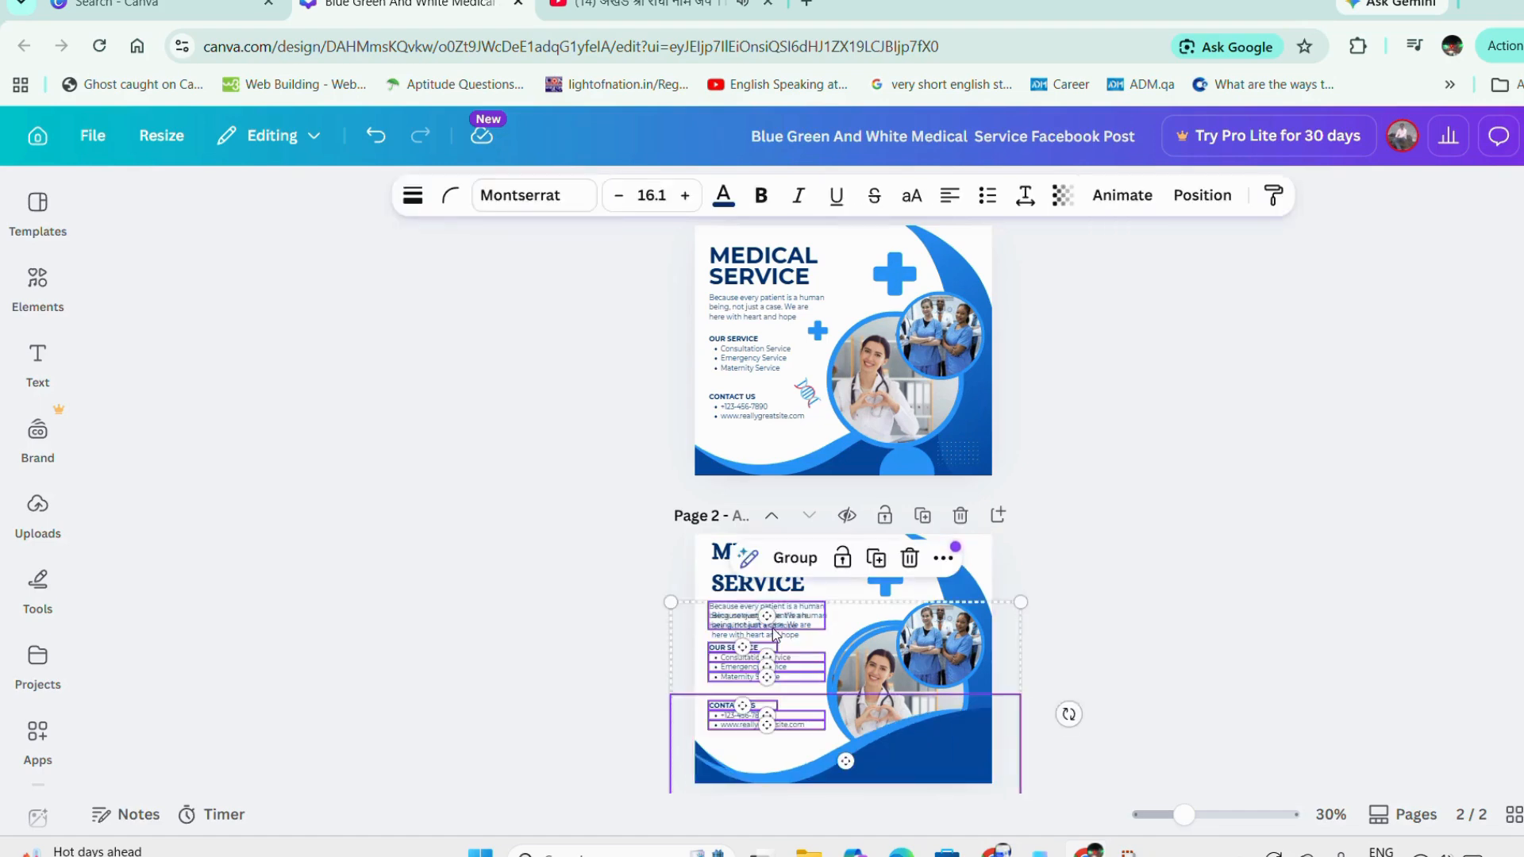
drag(798, 756, 911, 771)
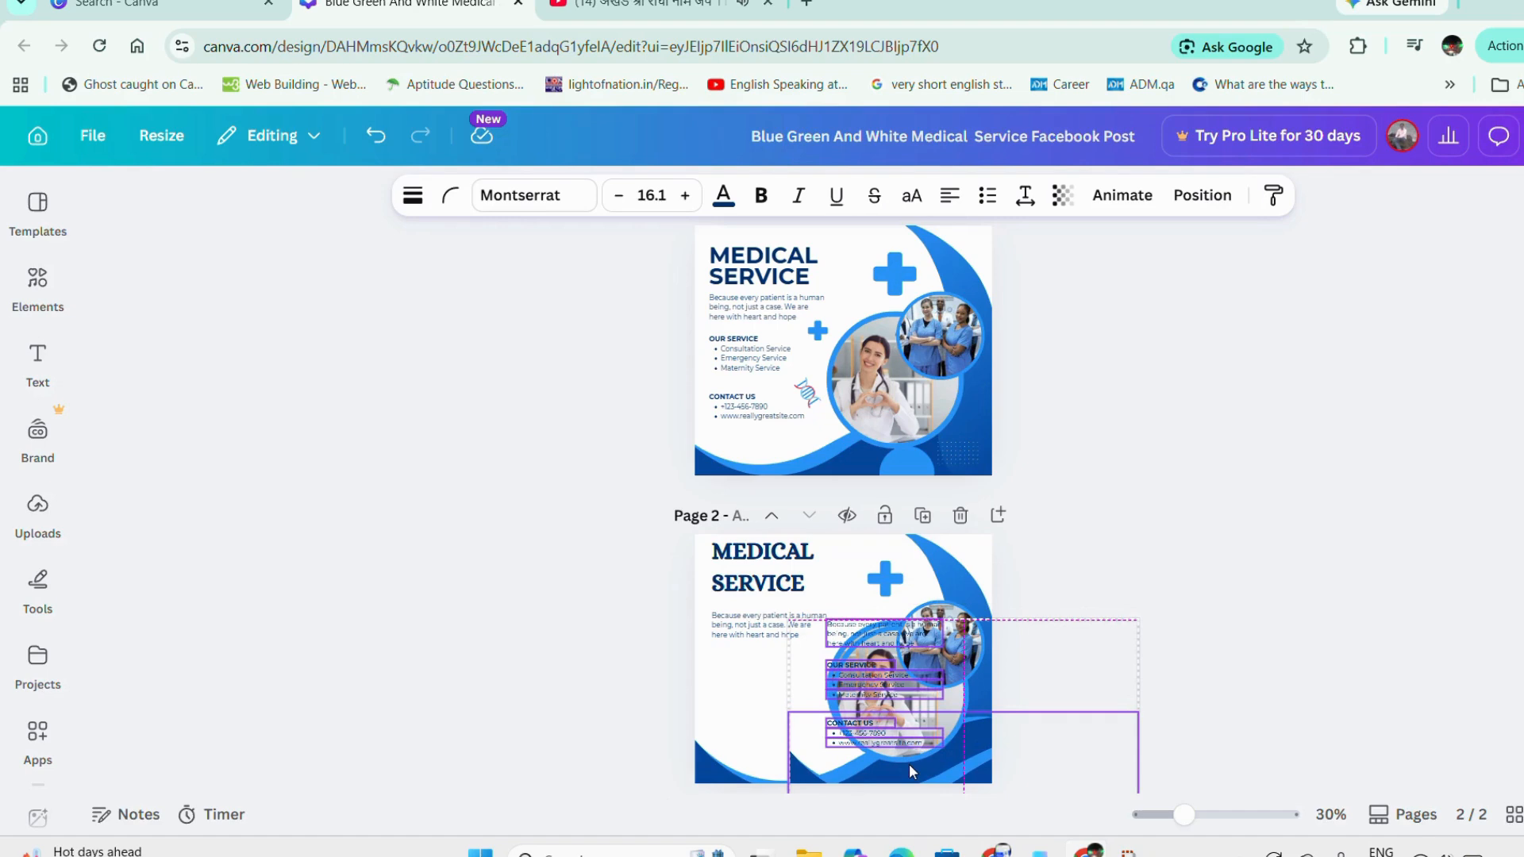
Delete the earlier tagline paragraph on page 2 and place the newly pasted one under the MEDICAL SERVICE heading
click(740, 639)
key(Delete)
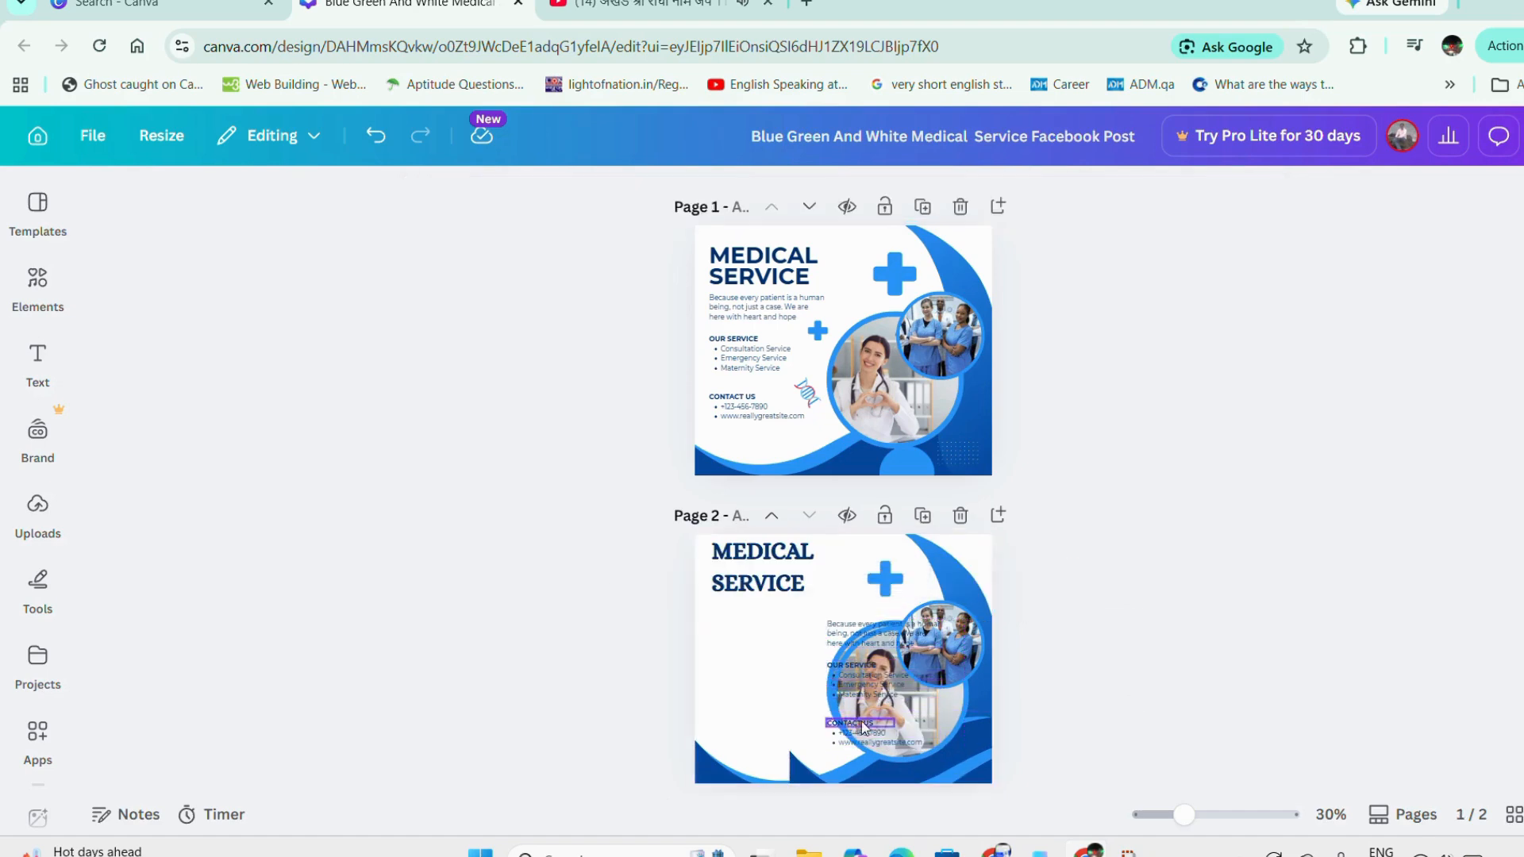
drag(834, 641, 723, 624)
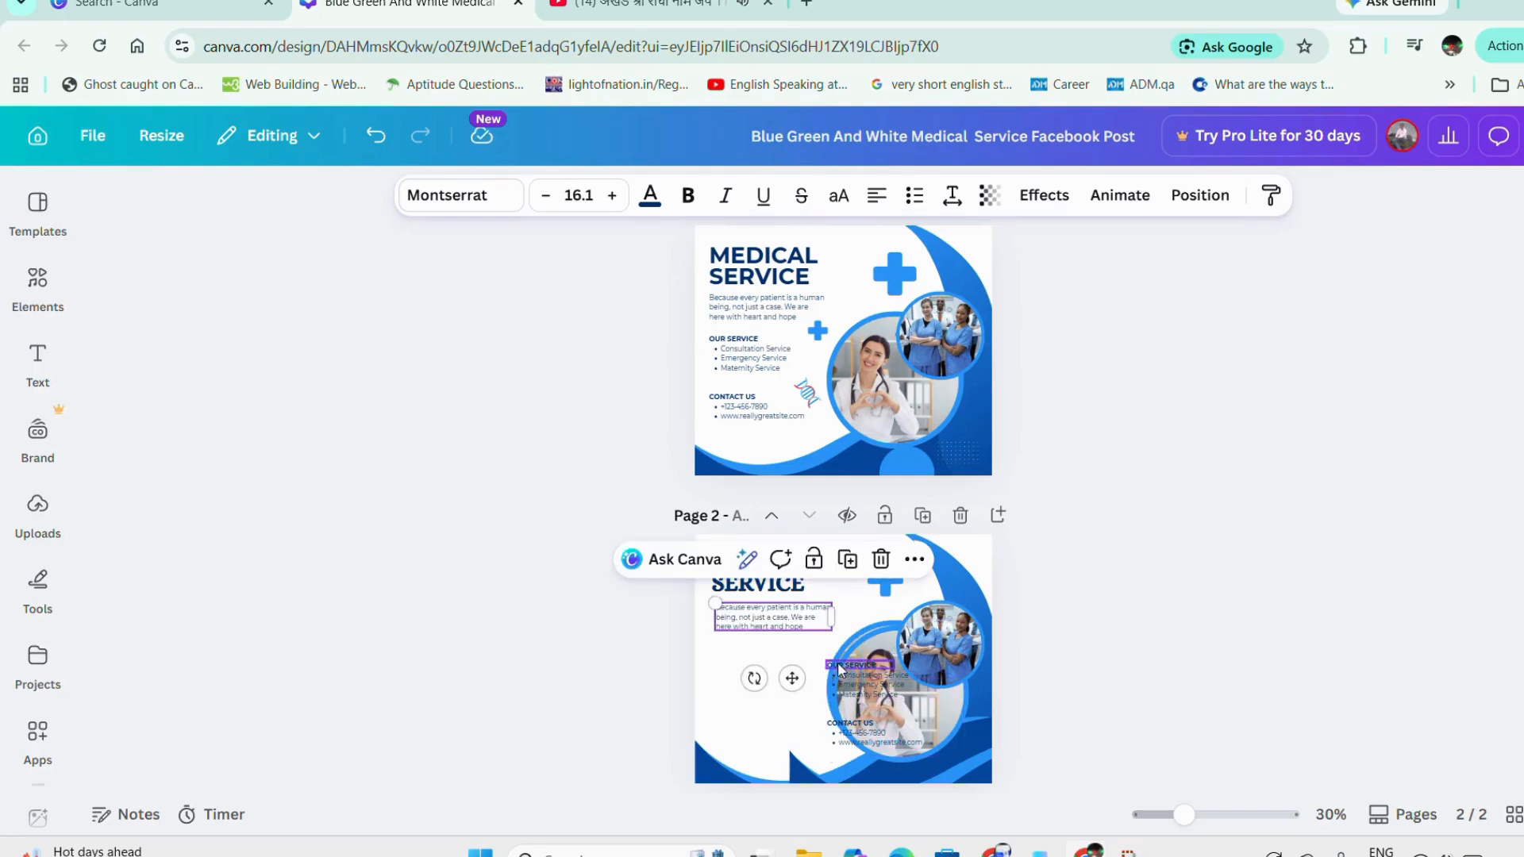
Stack the OUR SERVICE heading and the Consultation, Emergency and Maternity Service bullets below the tagline on page 2
drag(839, 670, 730, 644)
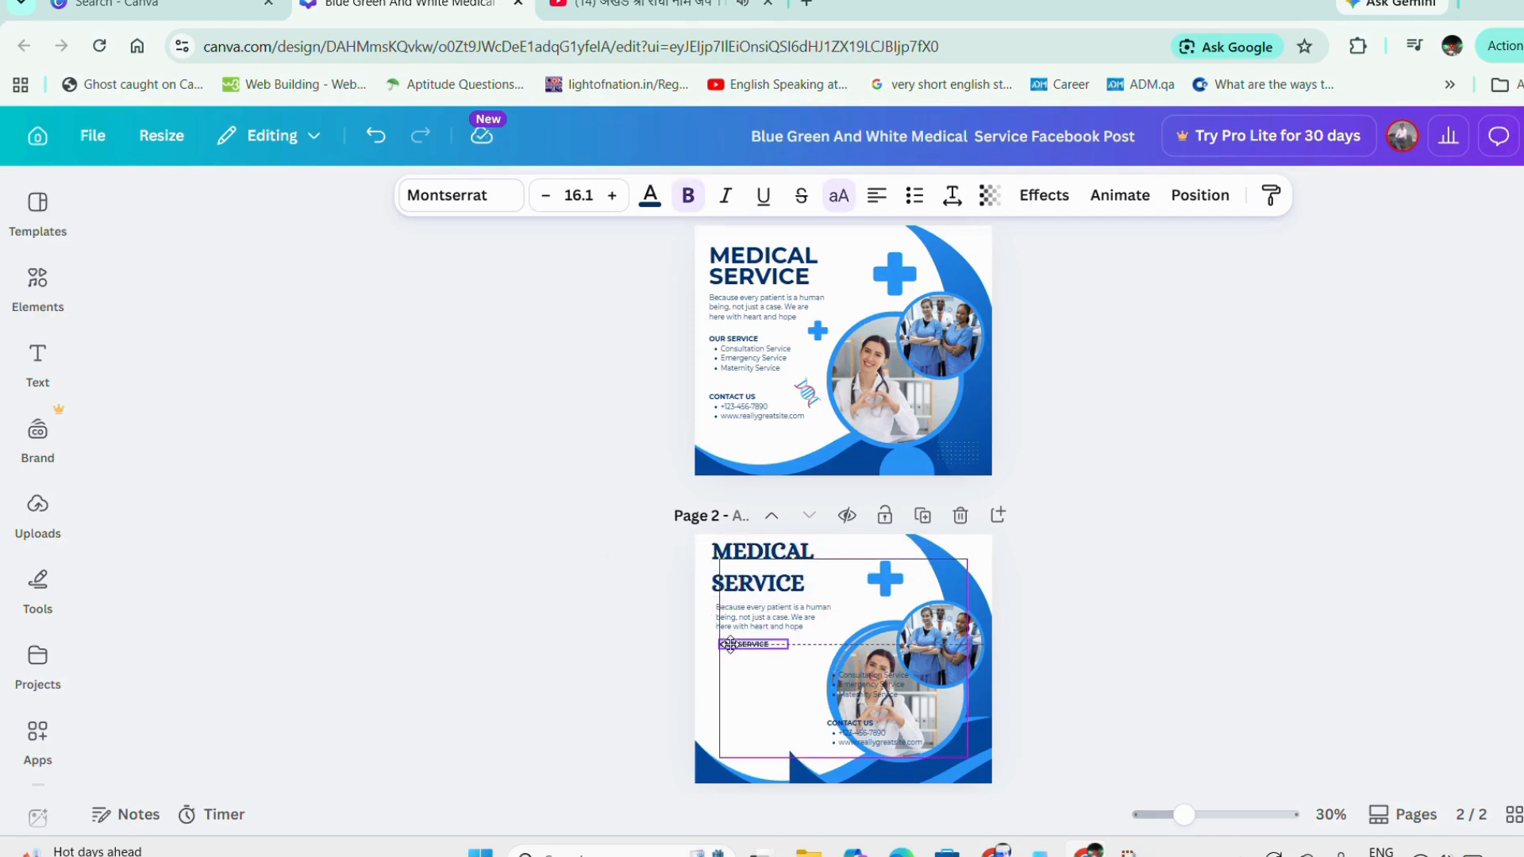
click(876, 684)
drag(876, 684, 761, 666)
drag(848, 687, 737, 674)
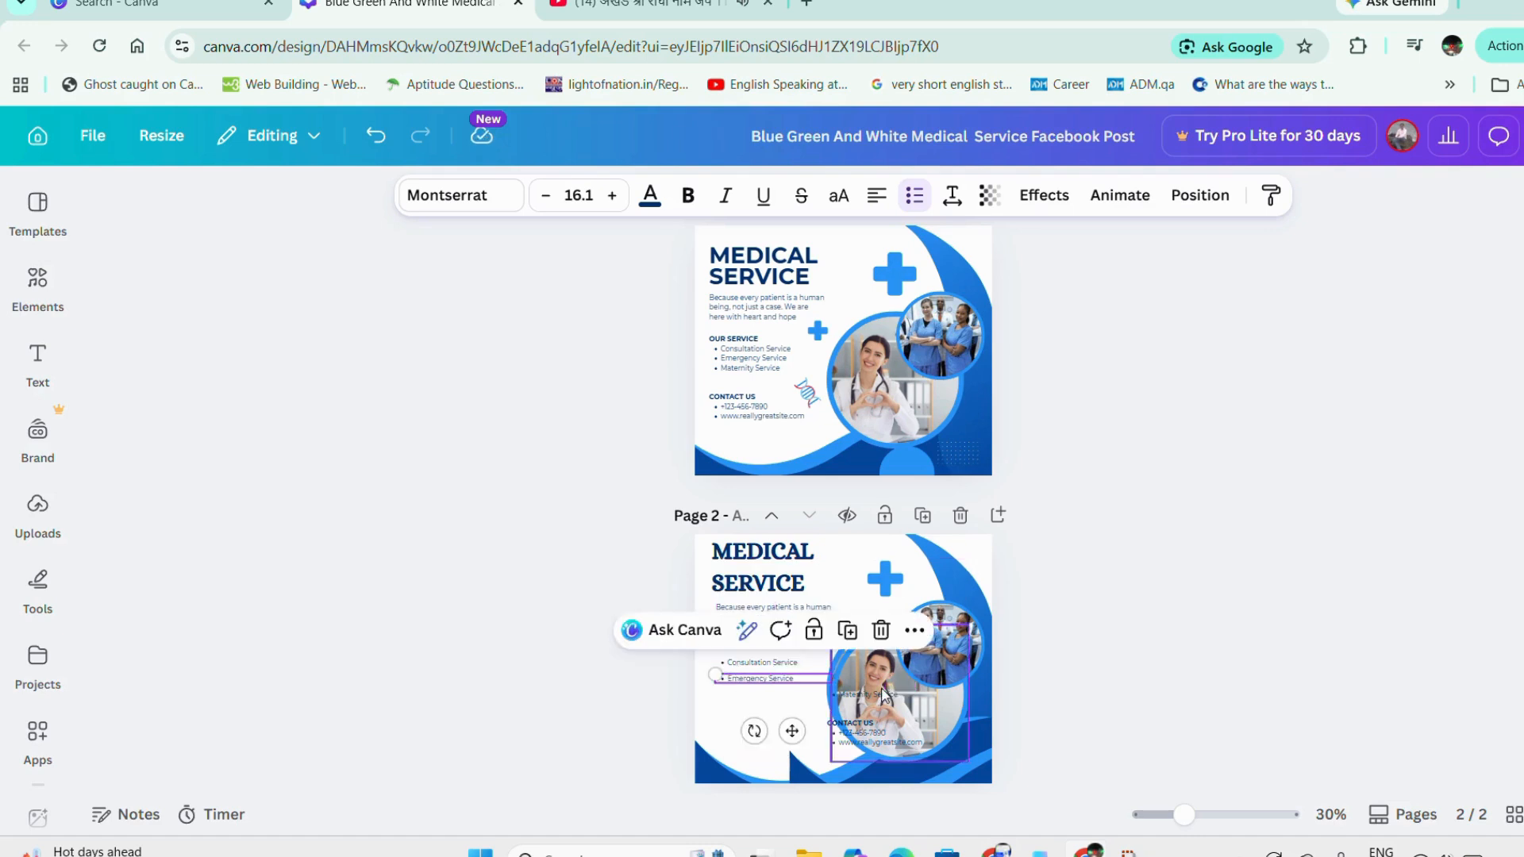
drag(877, 697, 762, 689)
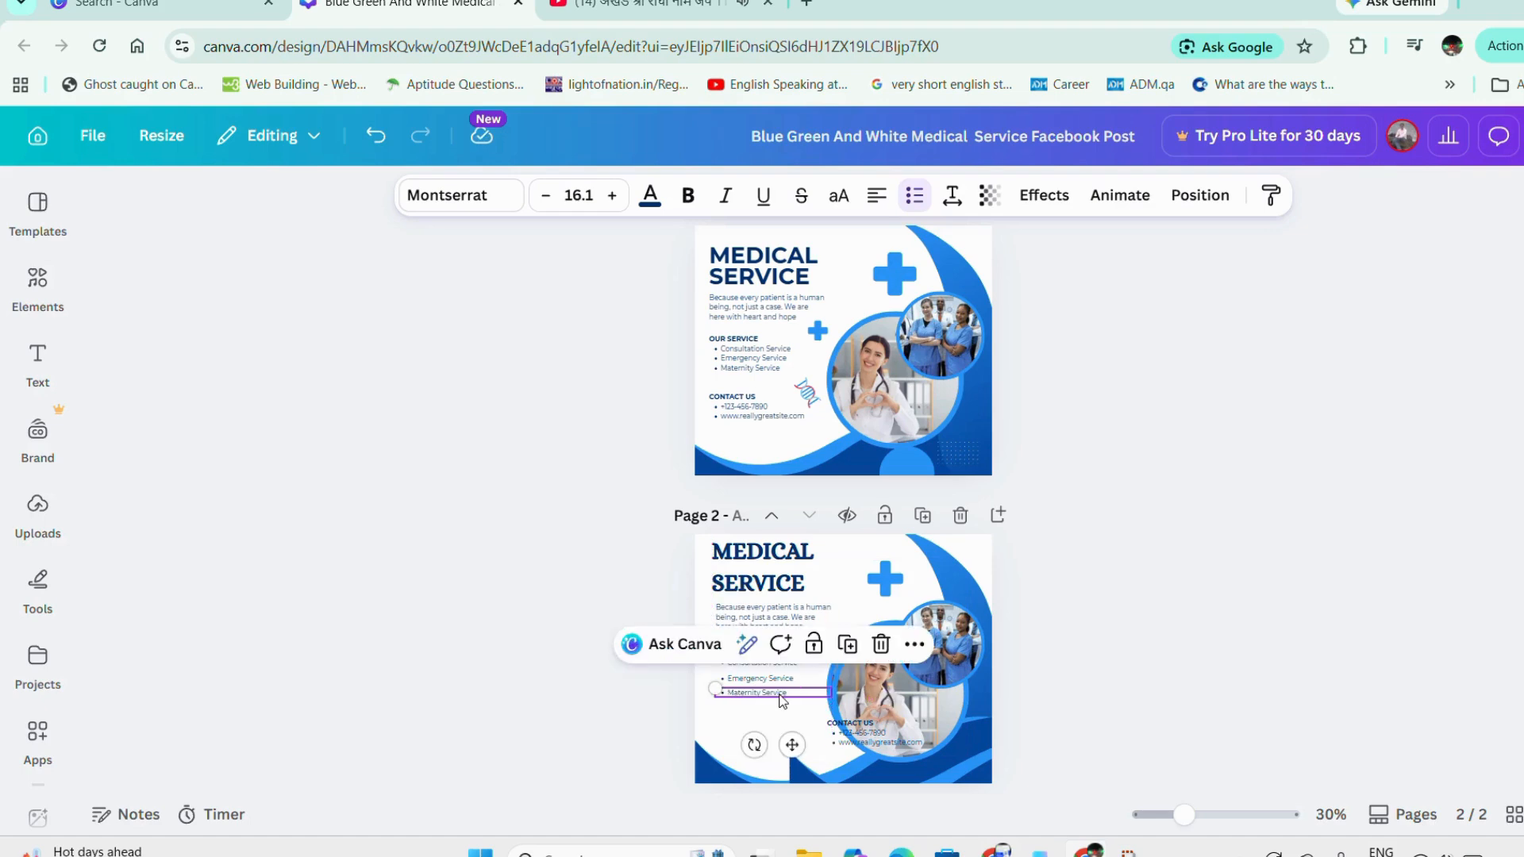
Arrange the CONTACT US heading, phone number bullet and website bullet below the service list on page 2
drag(864, 727, 741, 734)
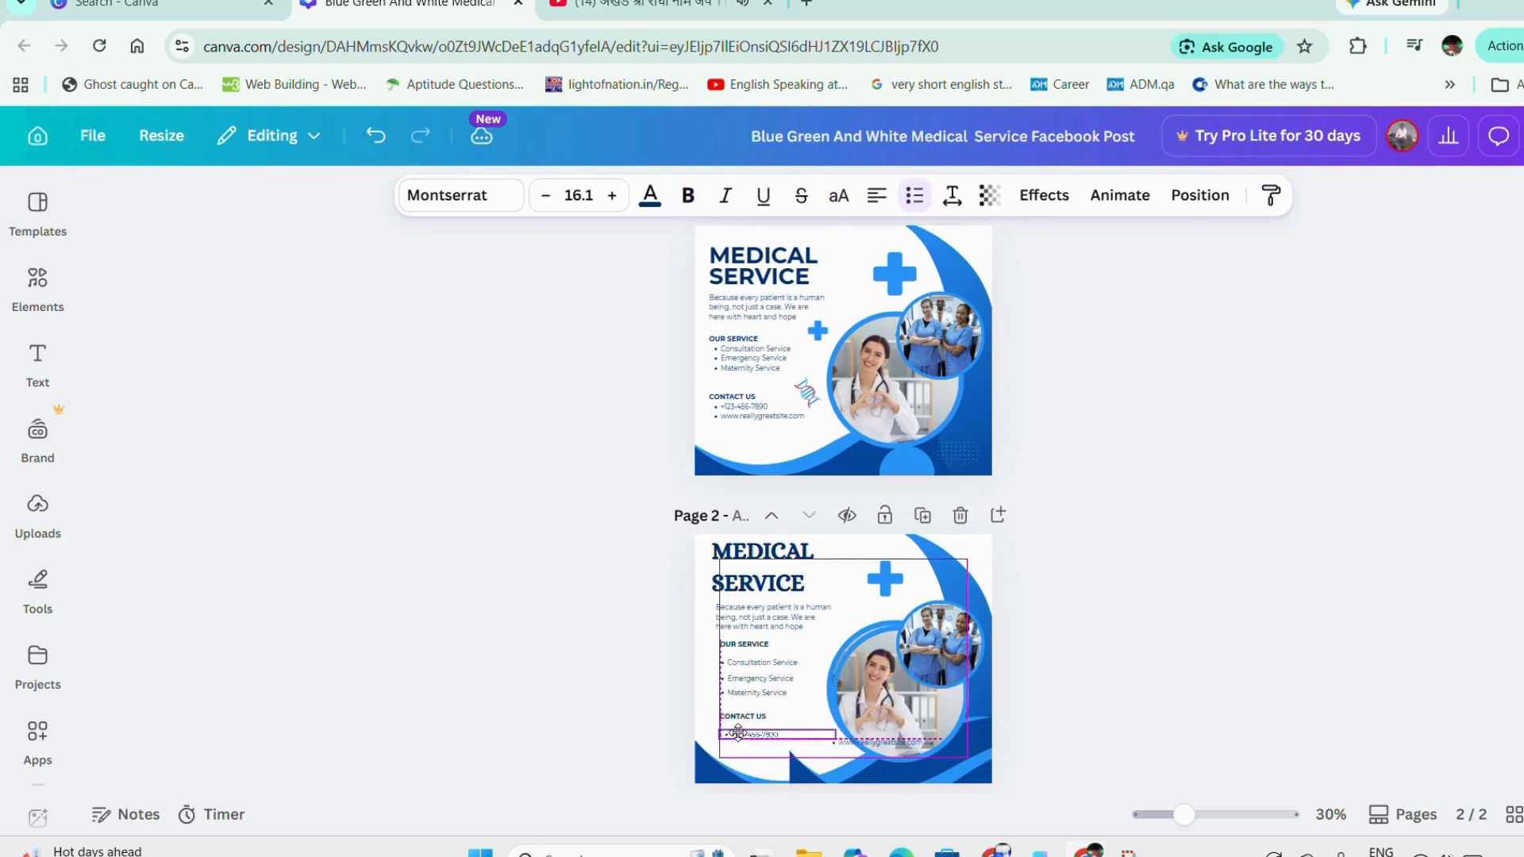
click(888, 745)
drag(888, 750, 780, 758)
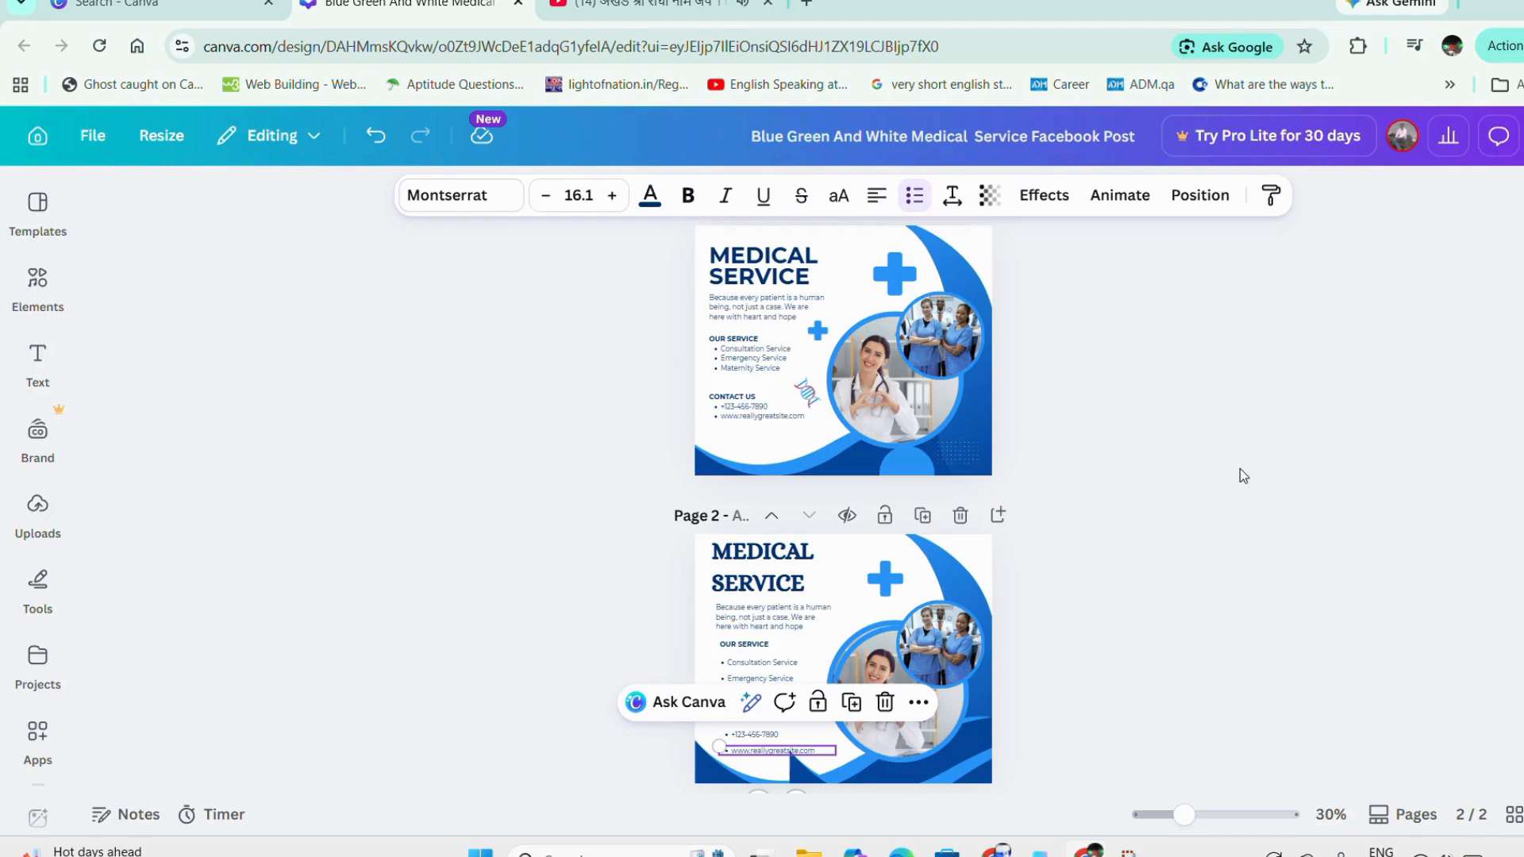
click(1191, 469)
Copy the light blue circle at page 1's bottom edge to the same spot on page 2
click(918, 466)
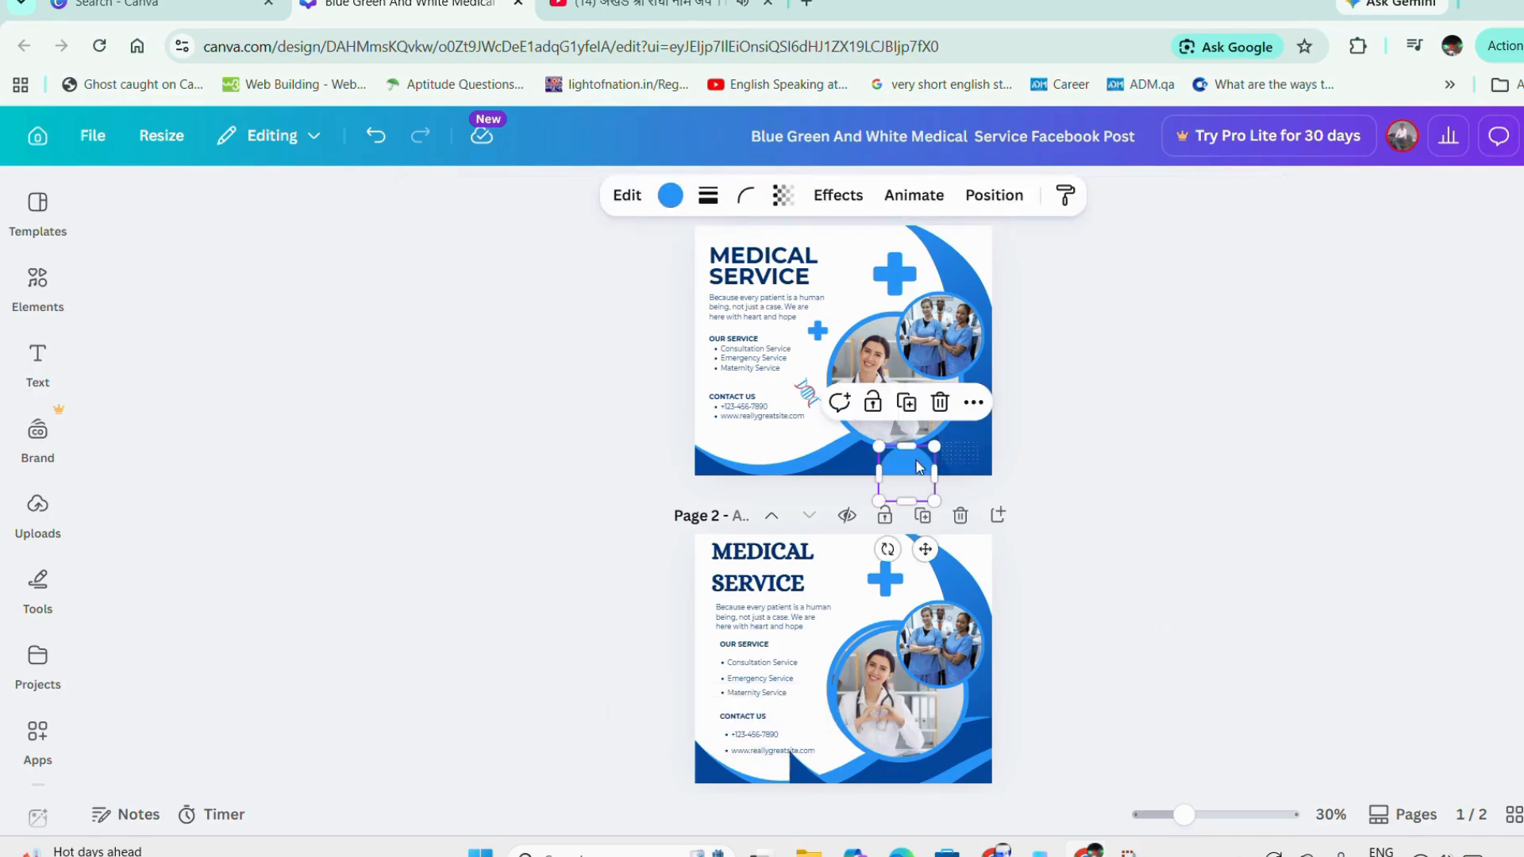
click(922, 766)
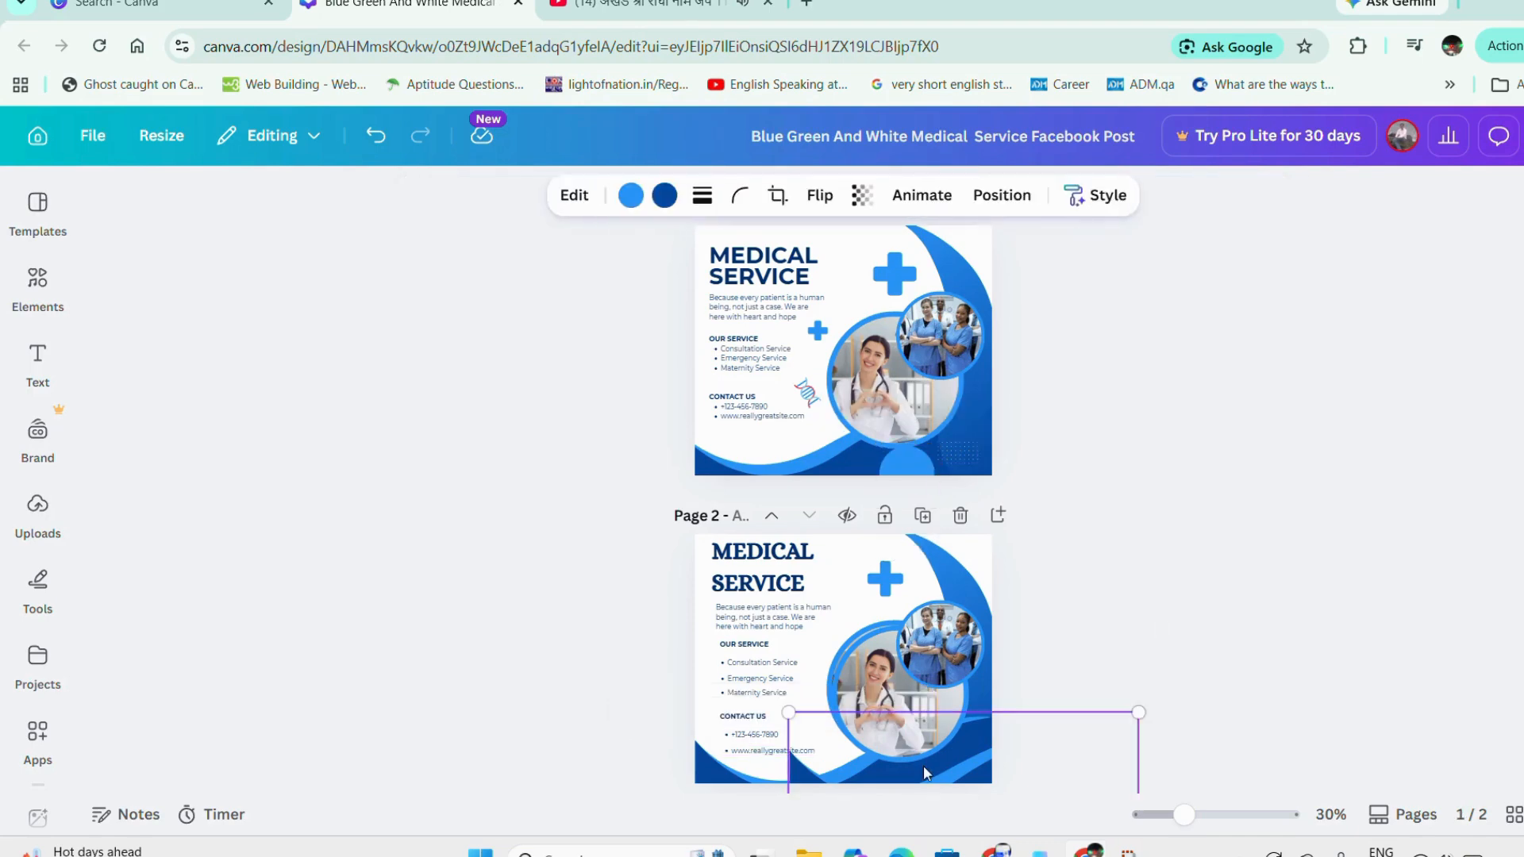
click(925, 772)
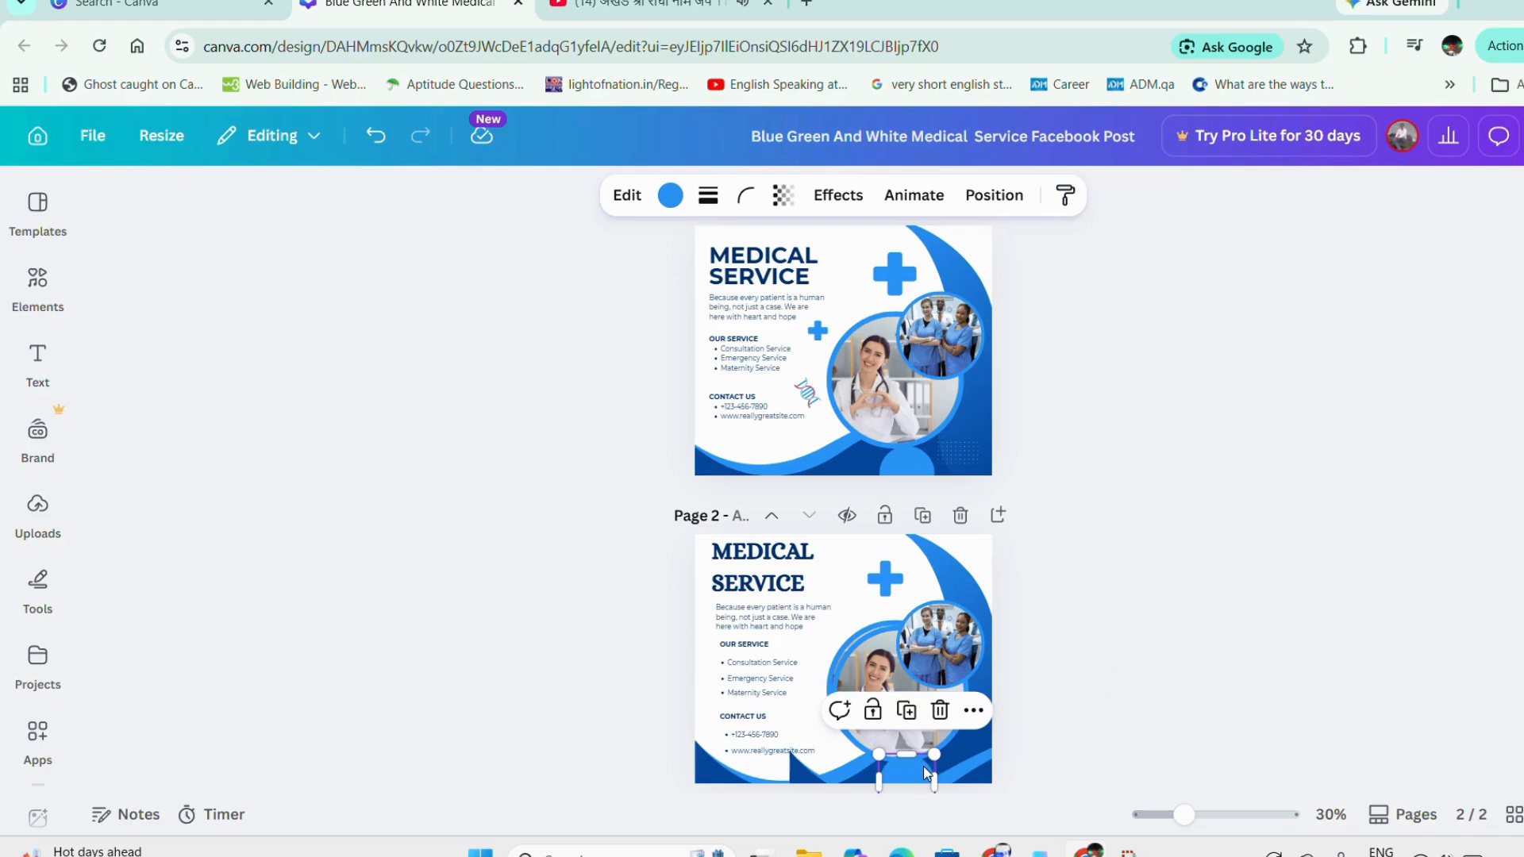
click(1180, 712)
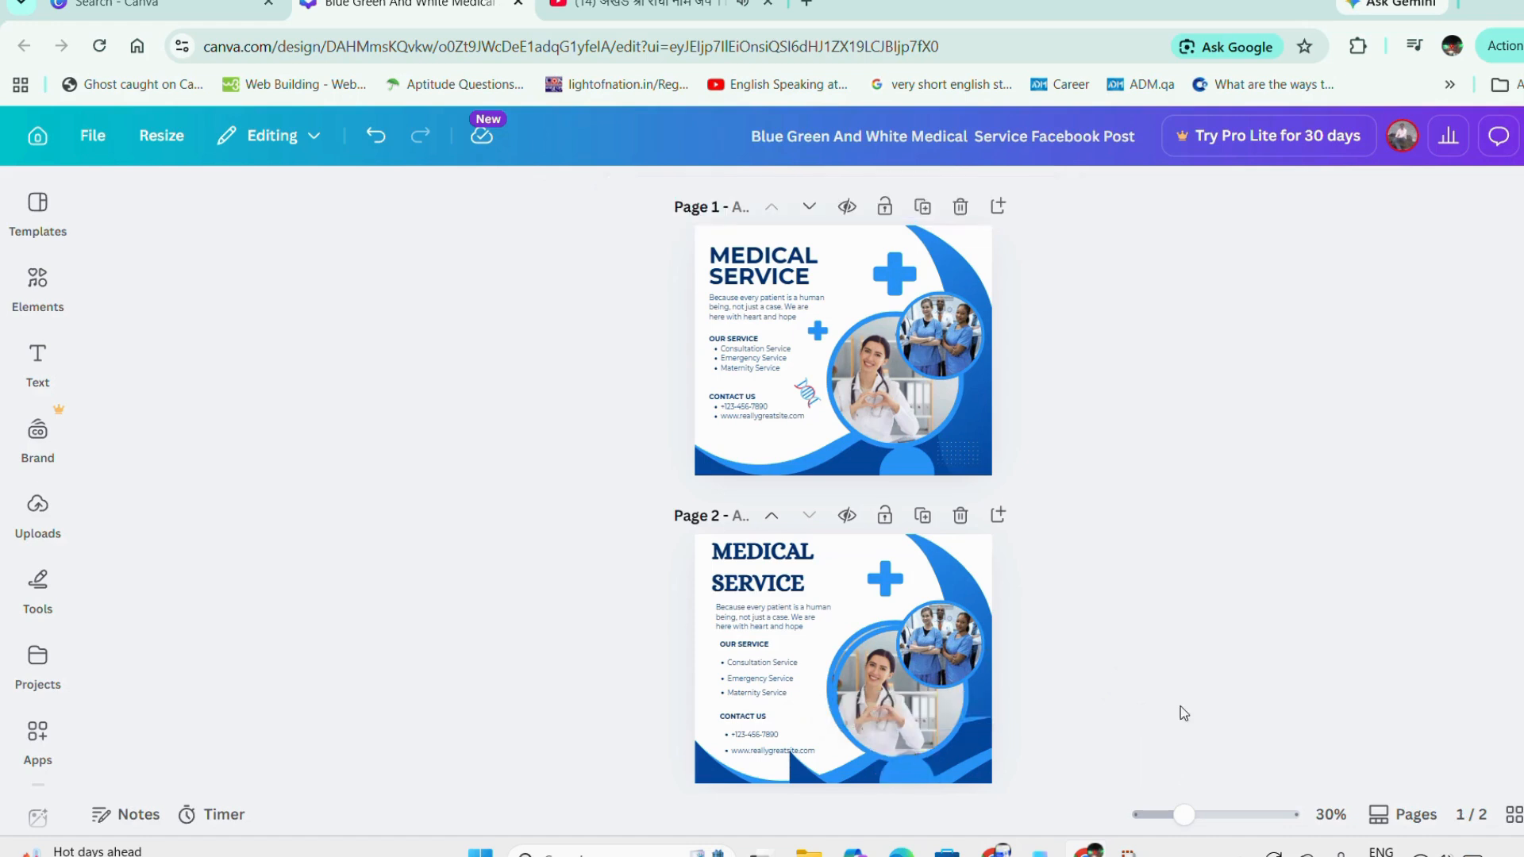
Copy the small blue plus sign from page 1 to page 2 and place it between the tagline and the large photo
click(814, 331)
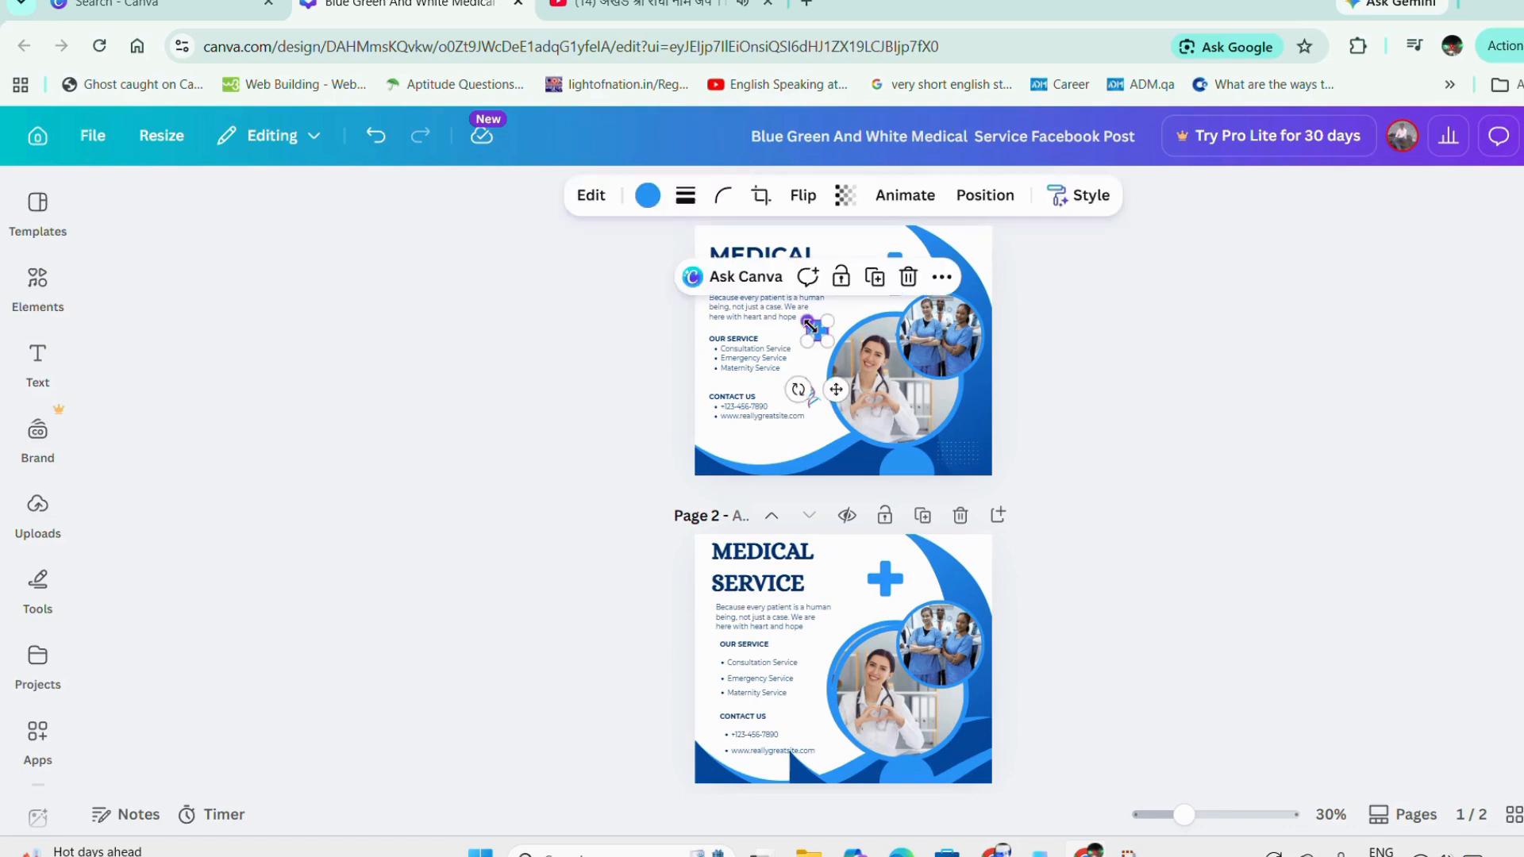
click(825, 649)
key(ctrl+v)
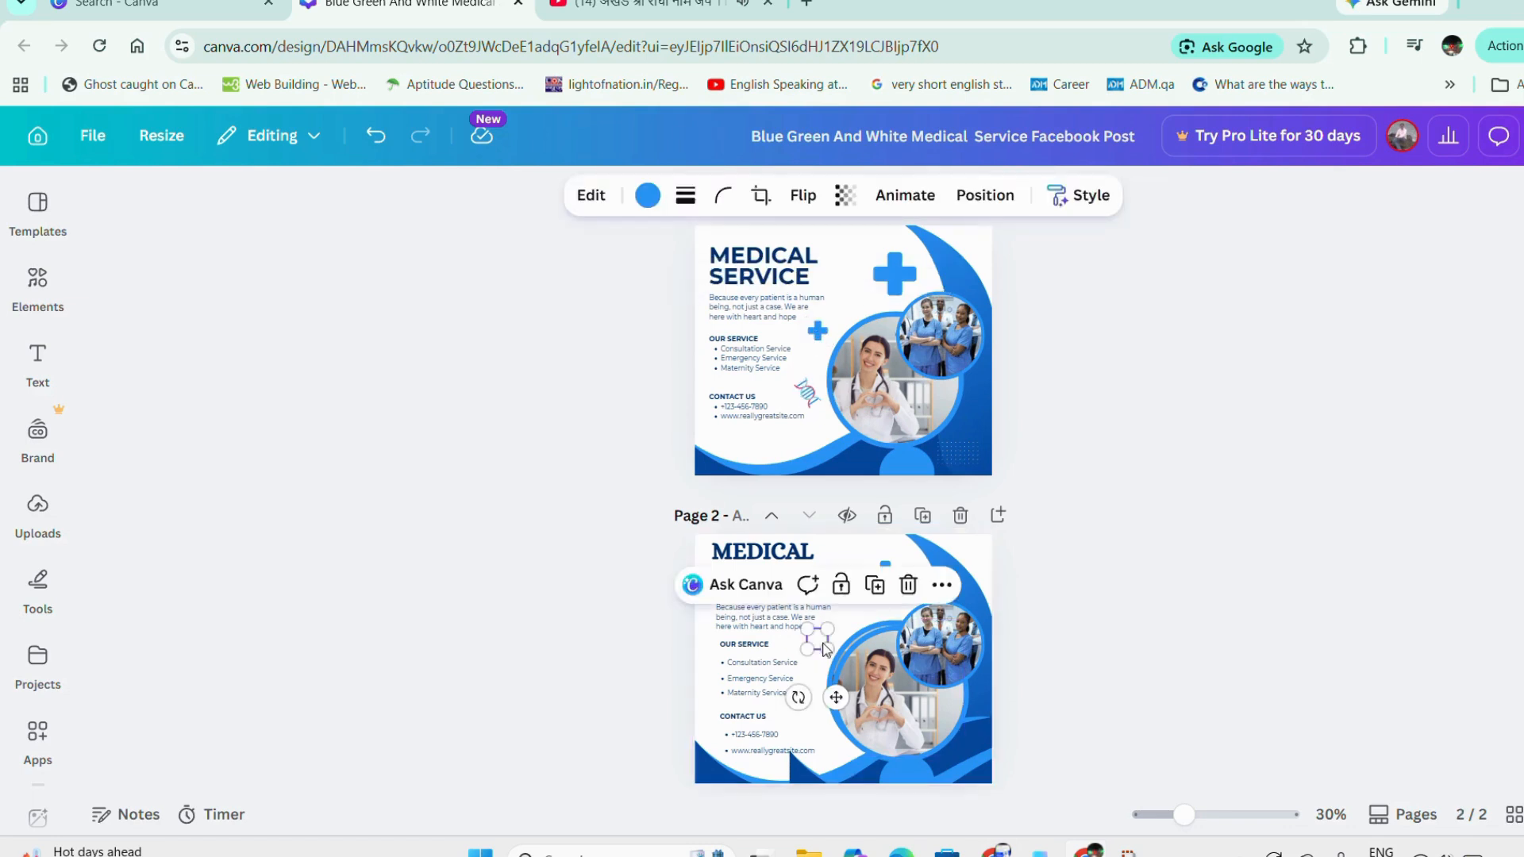
mouse_move(836, 697)
mouse_down()
mouse_move(810, 704)
mouse_move(859, 691)
mouse_up()
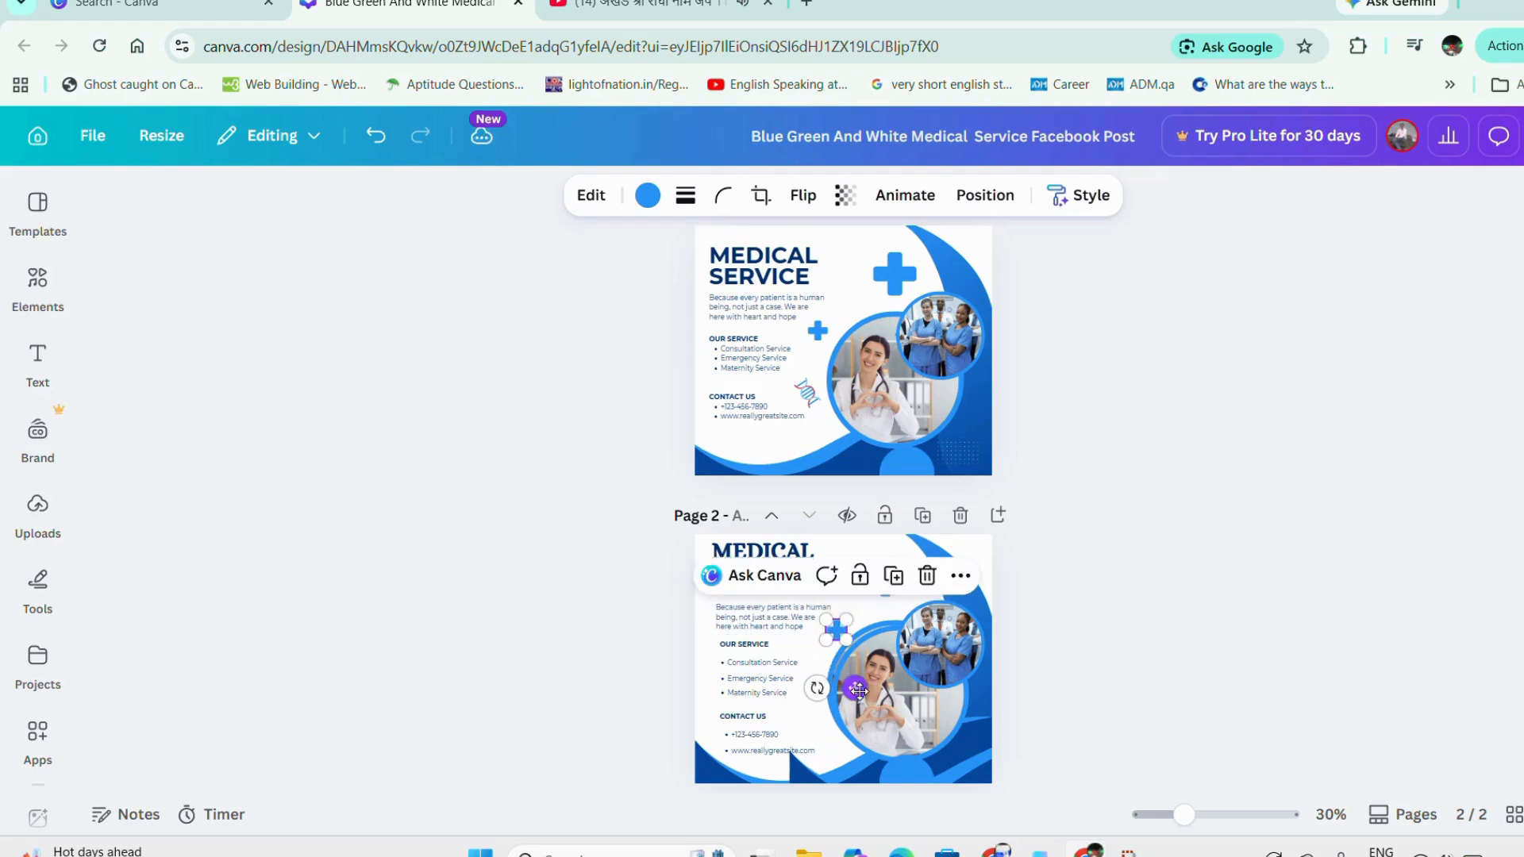
click(1161, 626)
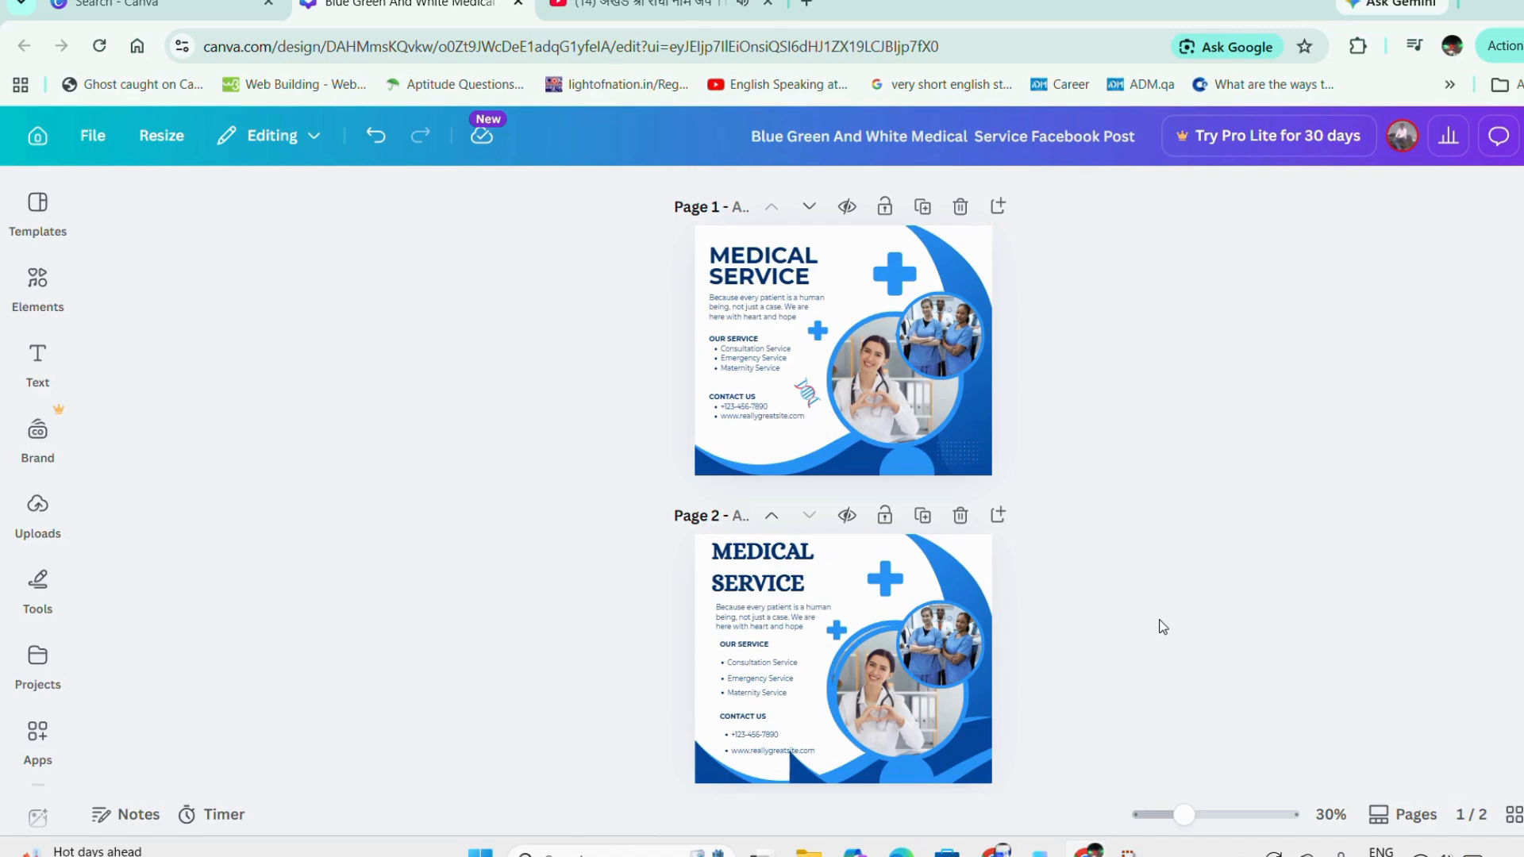
Move the extra blue wave on page 2 left so it starts at the page's left edge
click(802, 775)
drag(802, 775, 710, 775)
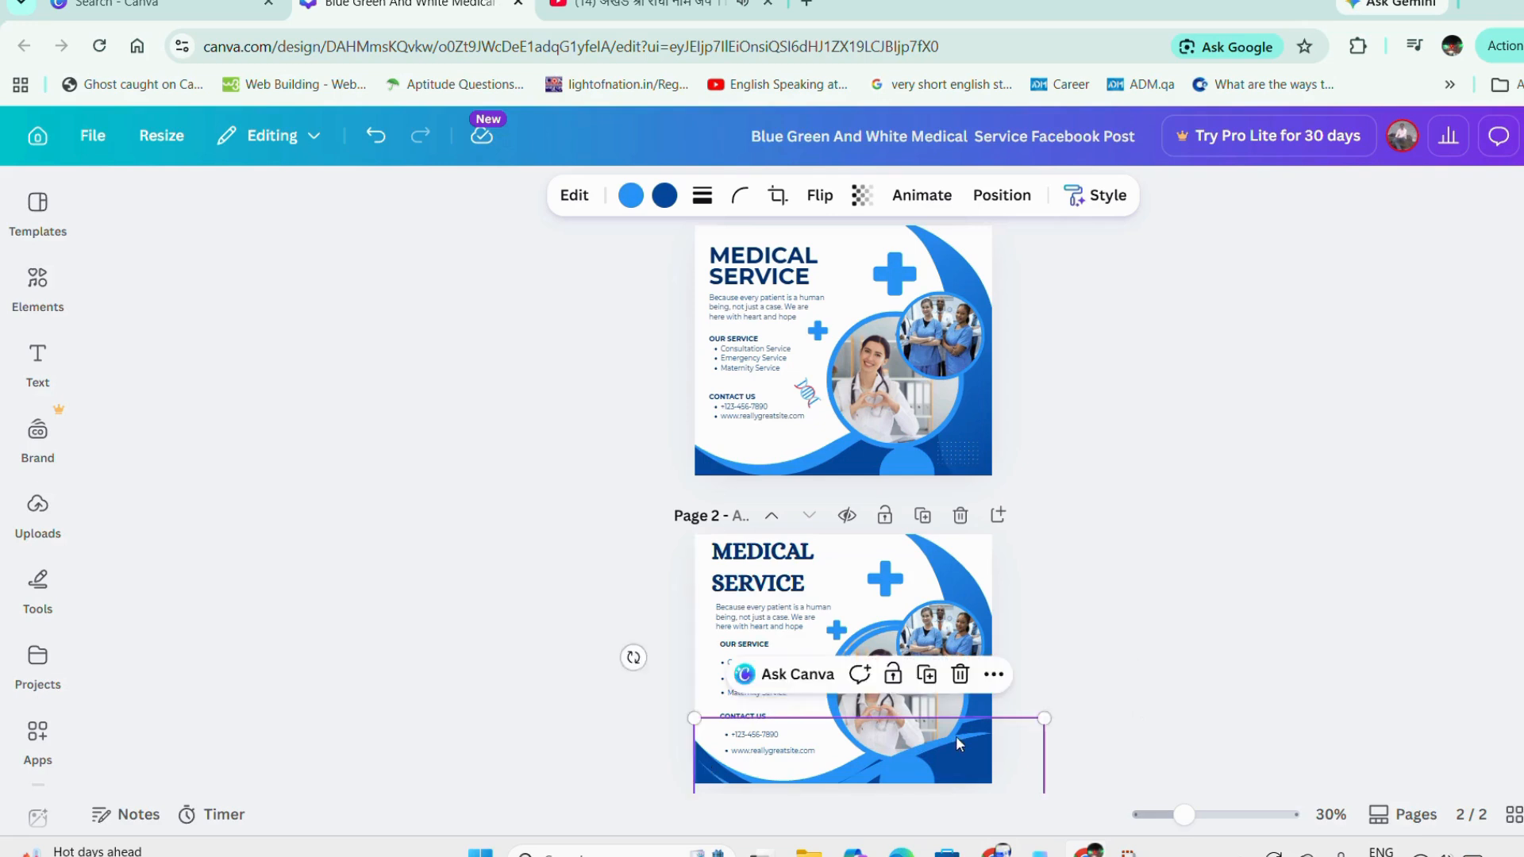
key(Escape)
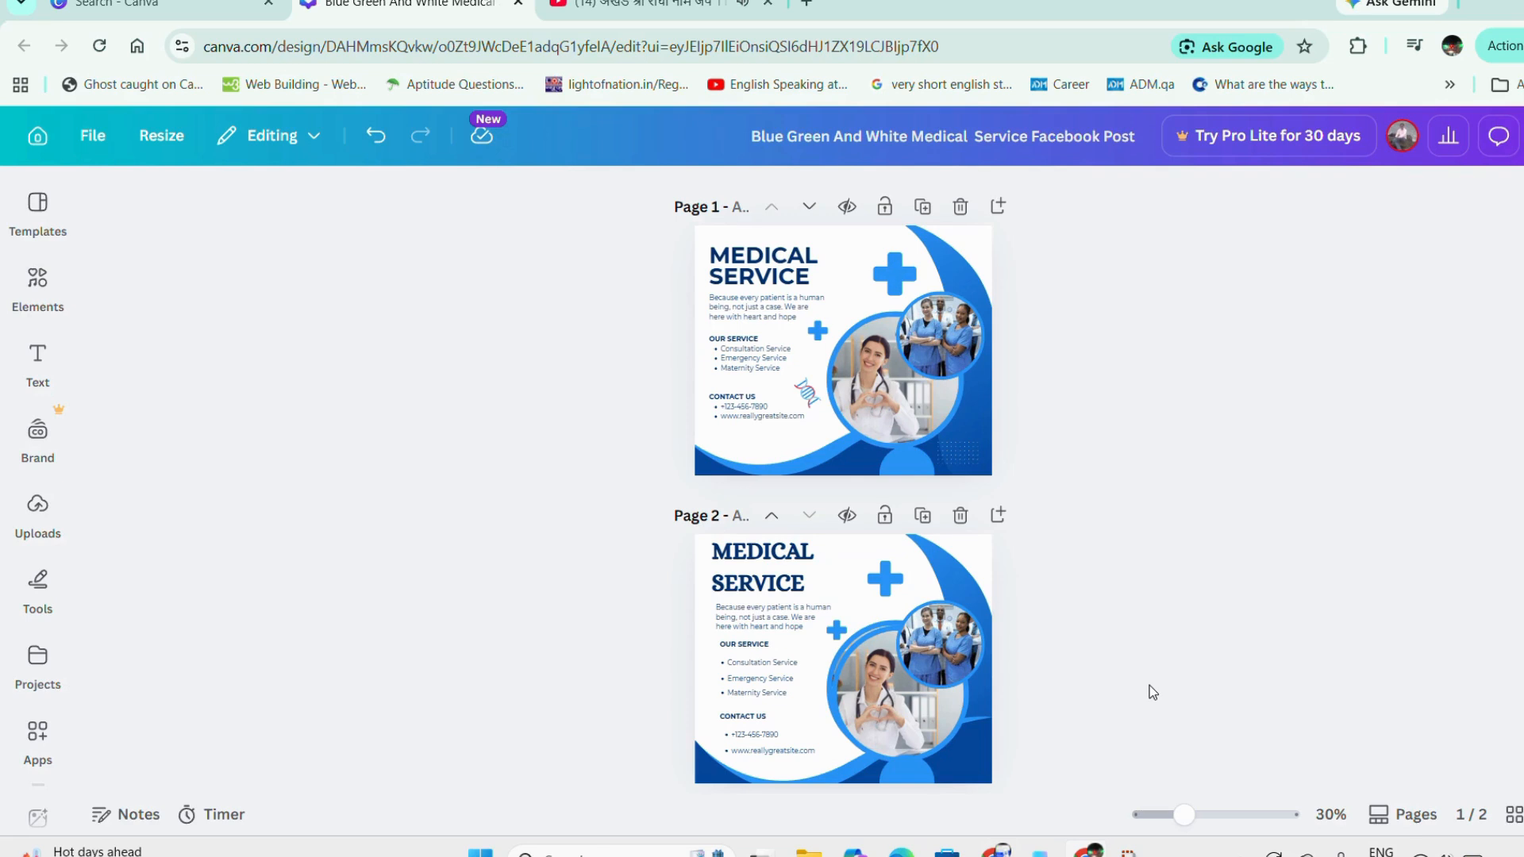
Remove the duplicate large circular photo of the woman and its frame from page 2, keeping the copy underneath
click(859, 687)
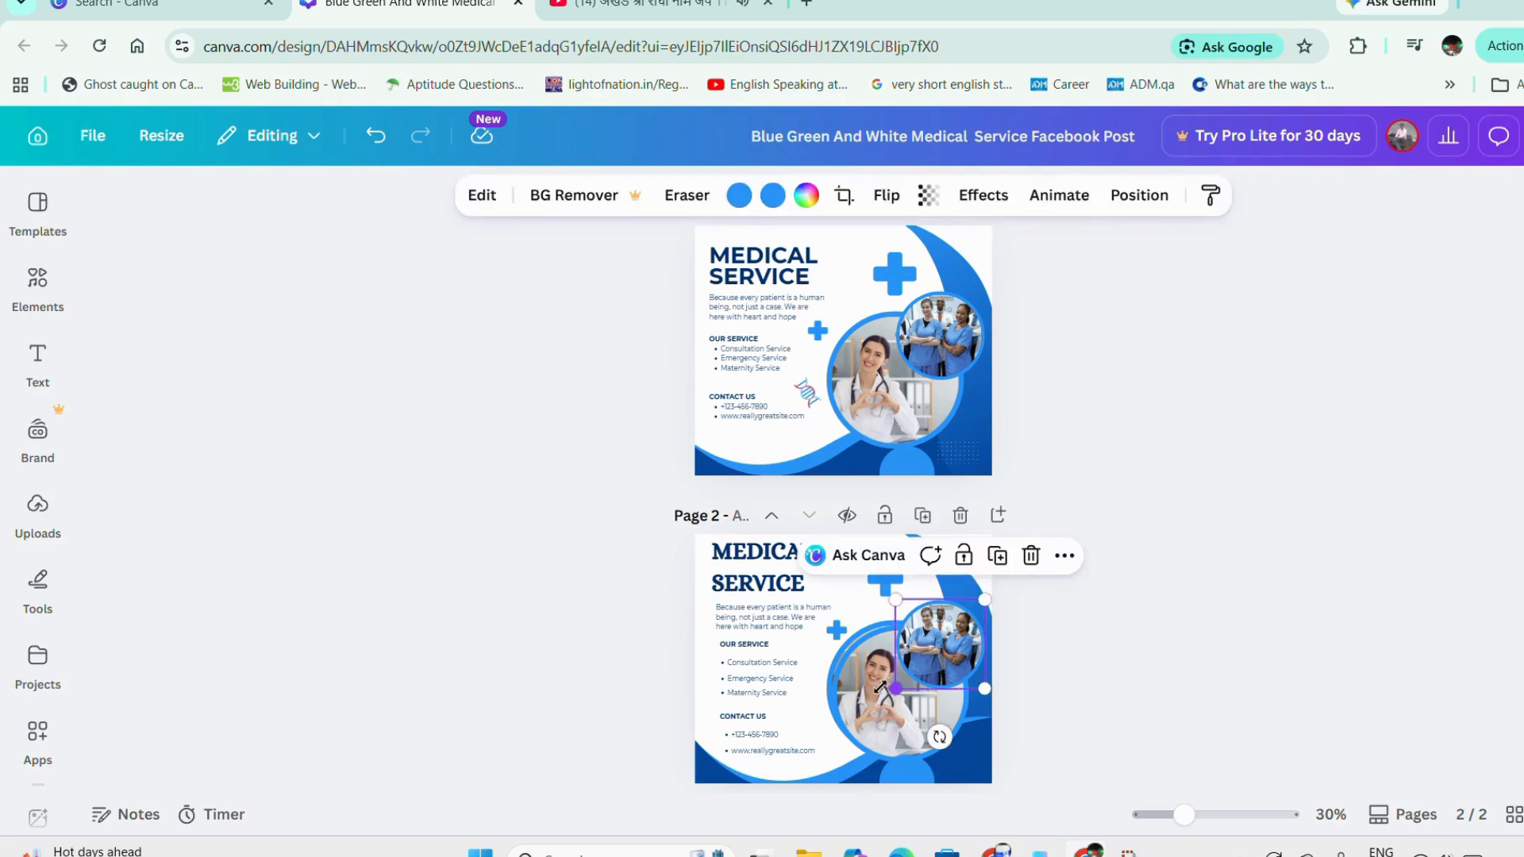
key(Delete)
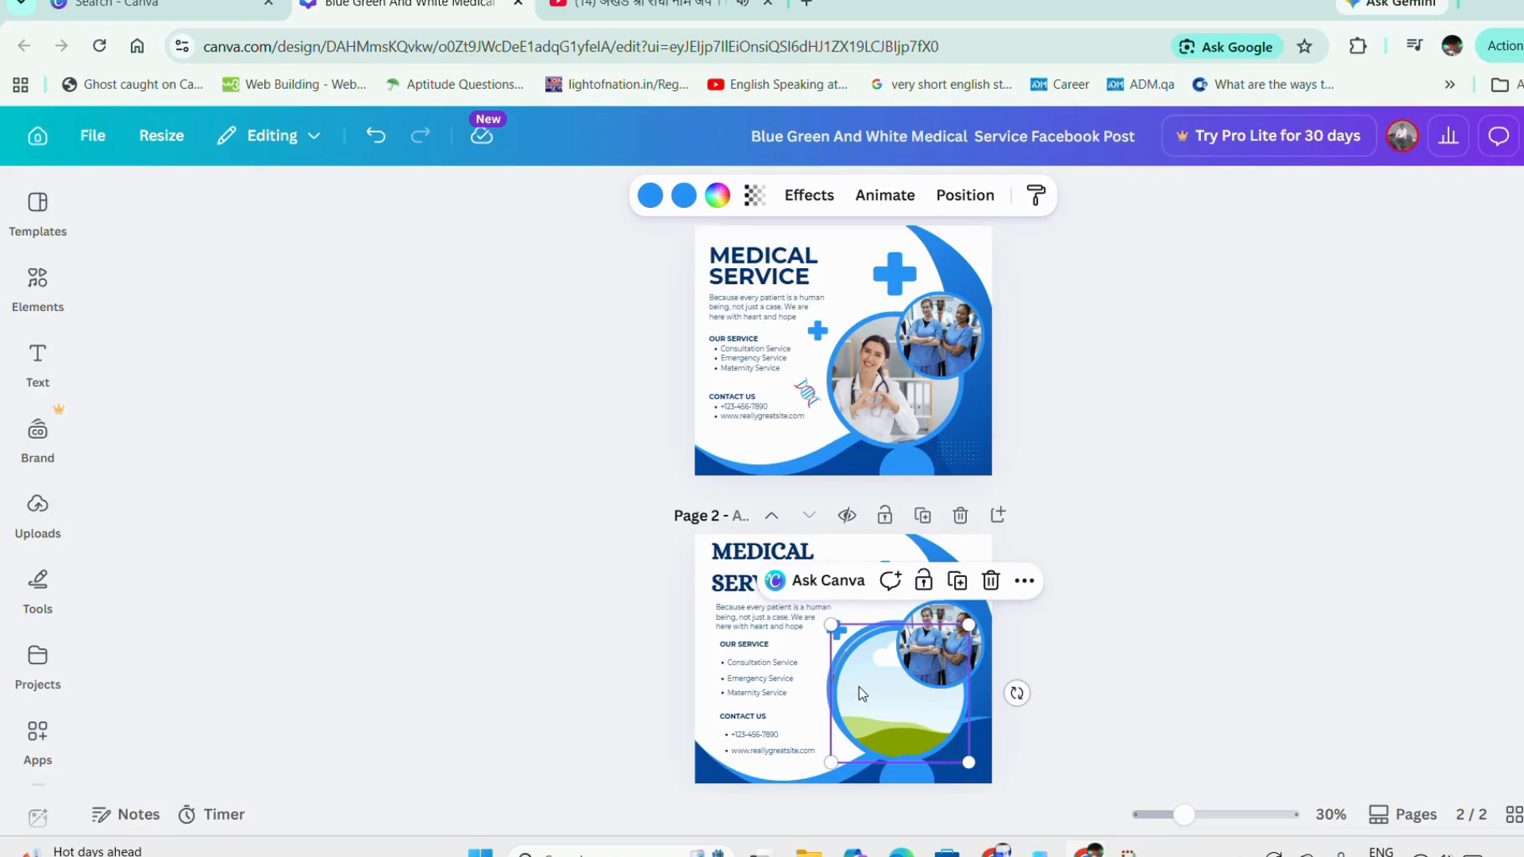
key(ctrl+z)
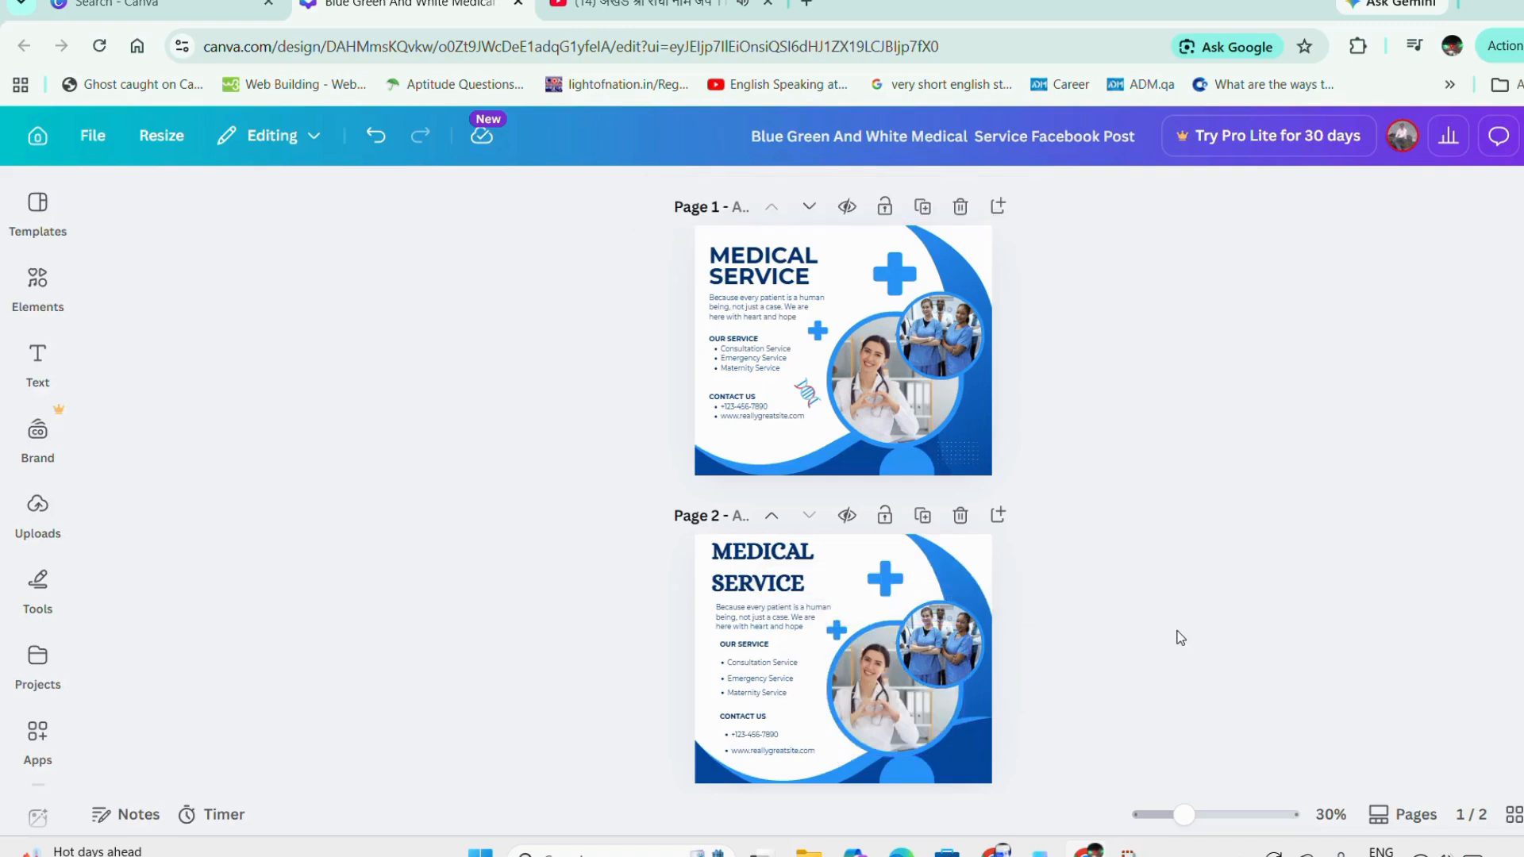
drag(548, 208, 1155, 826)
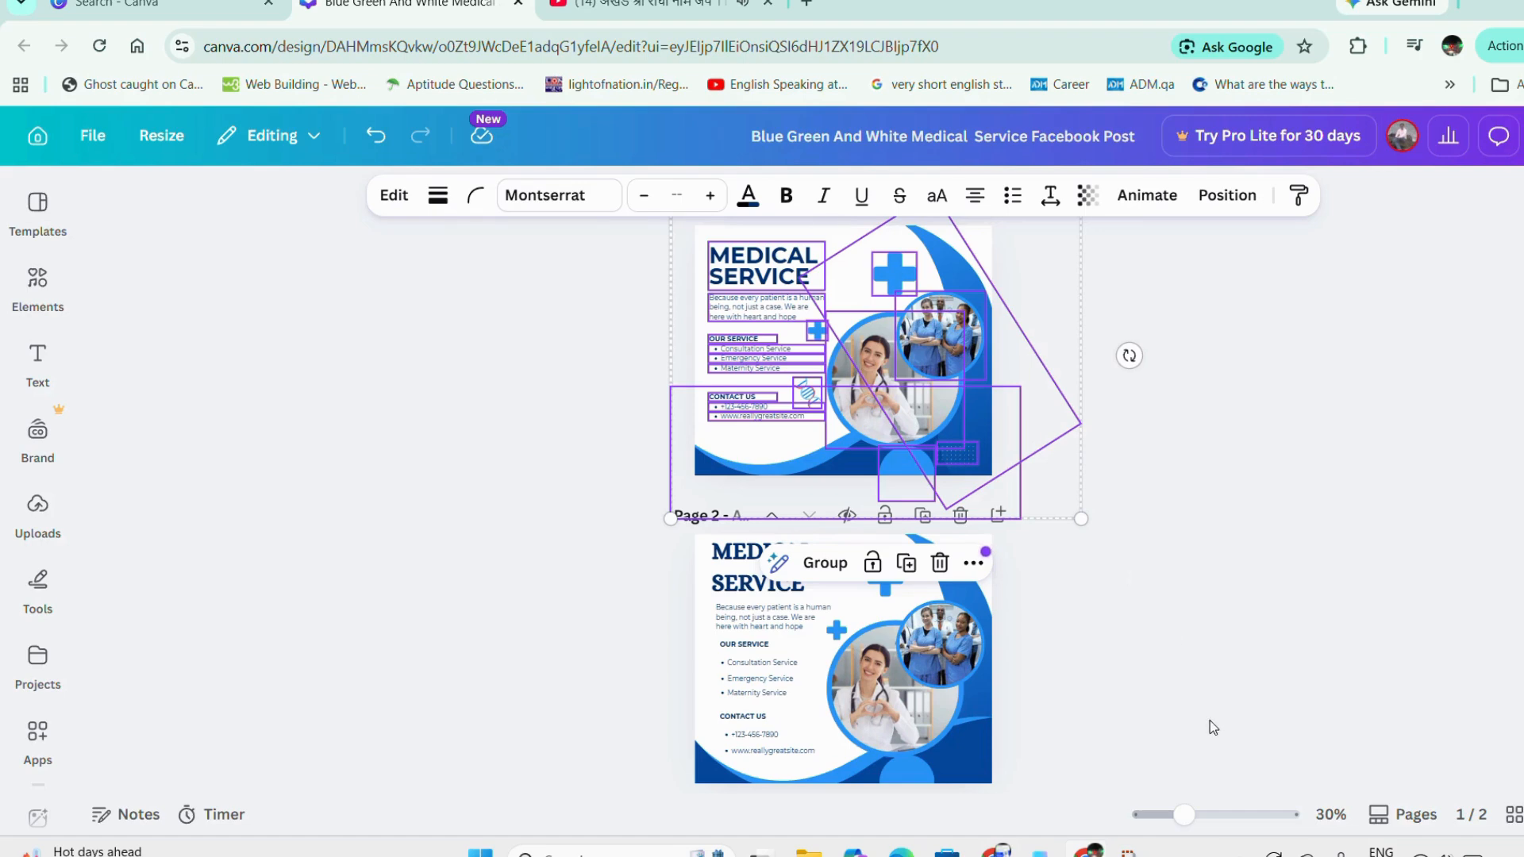
click(1267, 576)
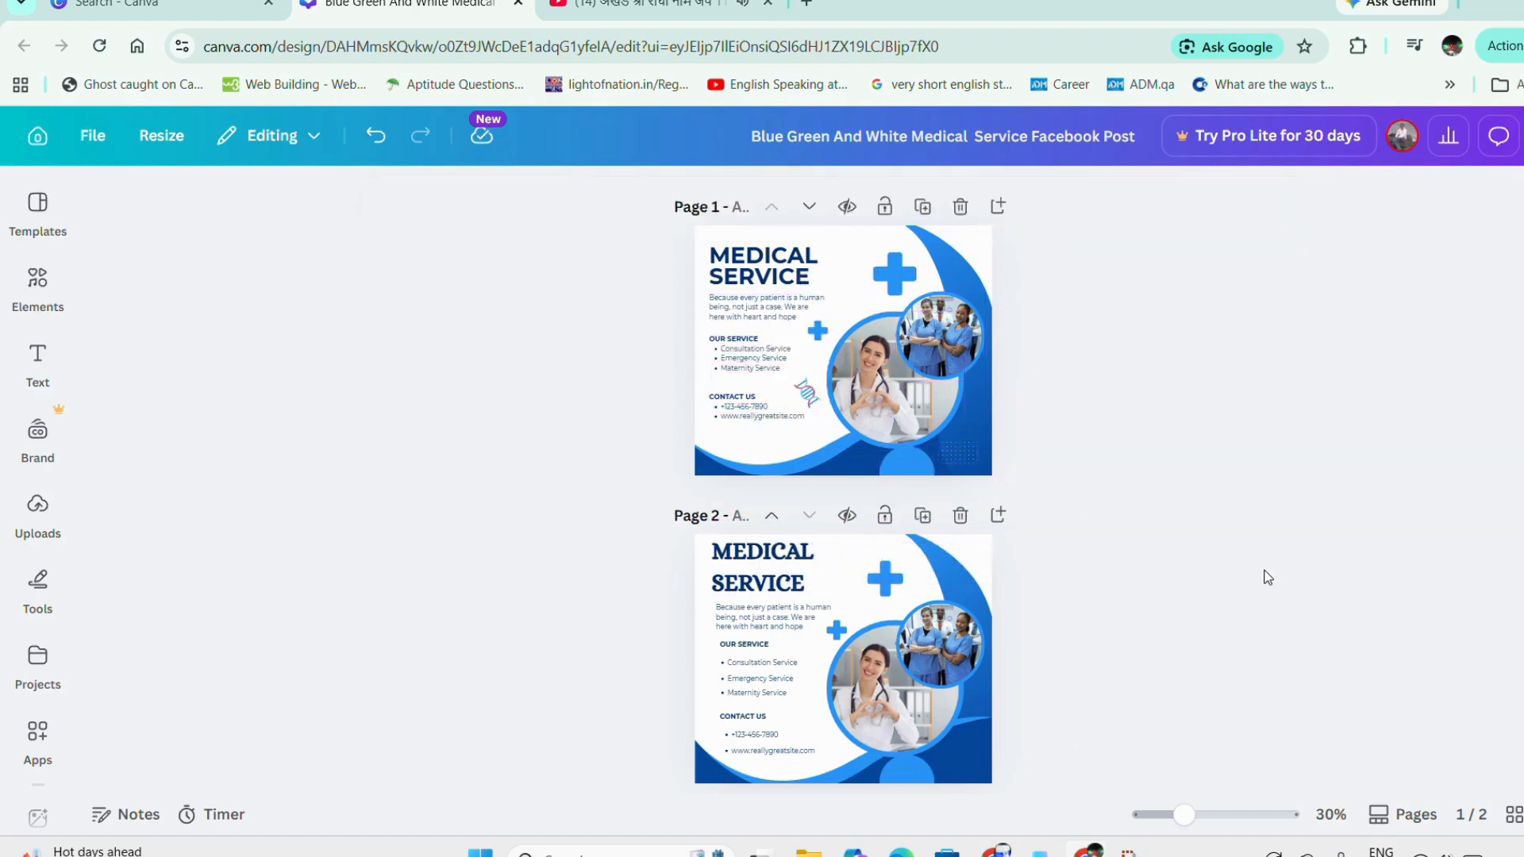